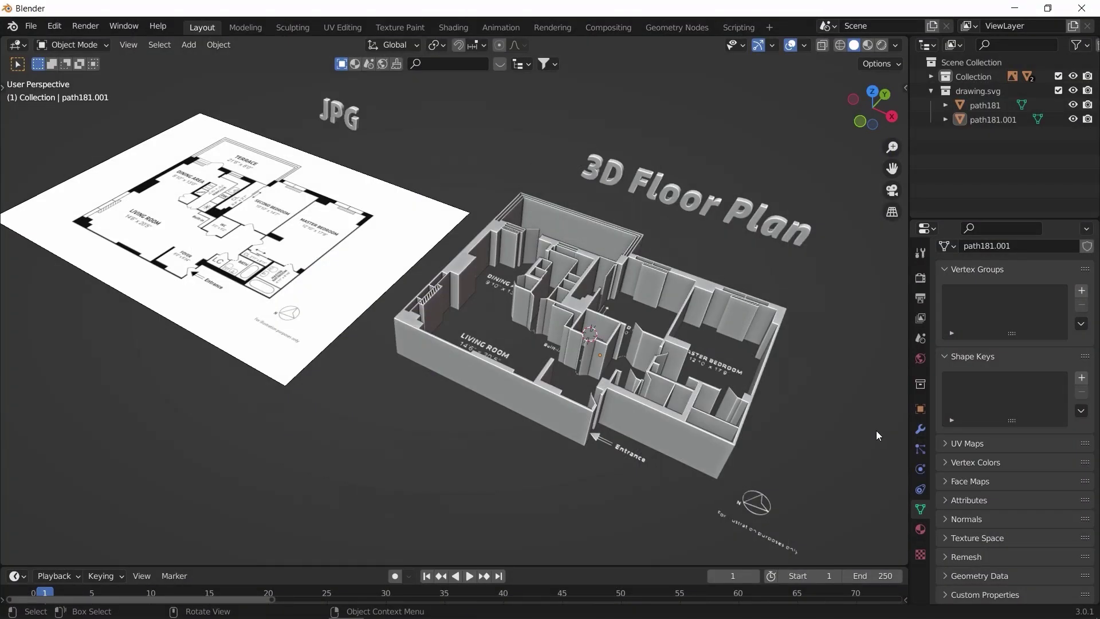
Step: In Blender, preview moving the floor-plan image and the extruded walls mesh, cancelling the first move
{"action": "key", "text": "g"}
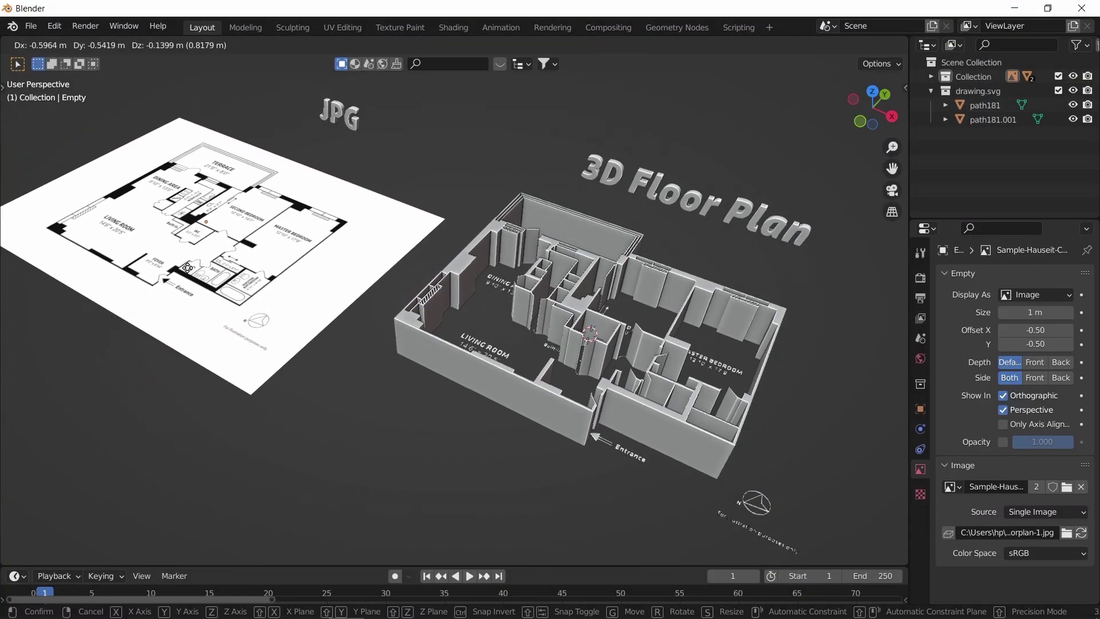
{"action": "key", "text": "Escape"}
{"action": "left_click", "coordinate": [458, 367]}
{"action": "key", "text": "g"}
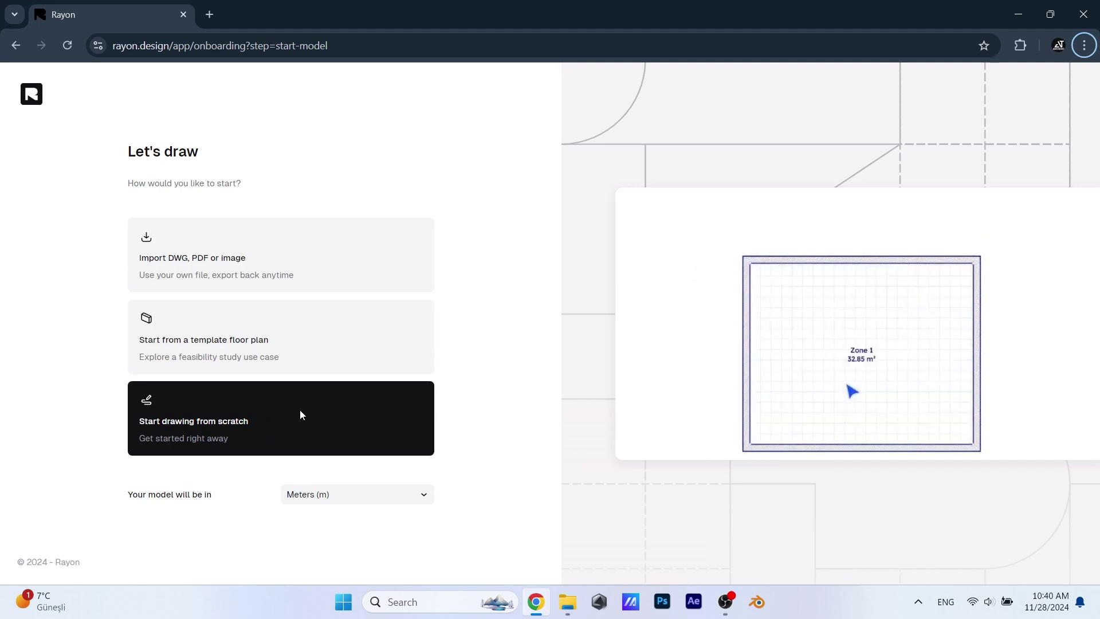
Step: Set the new Rayon model's units to Centimeters (cm)
{"action": "left_click", "coordinate": [375, 498]}
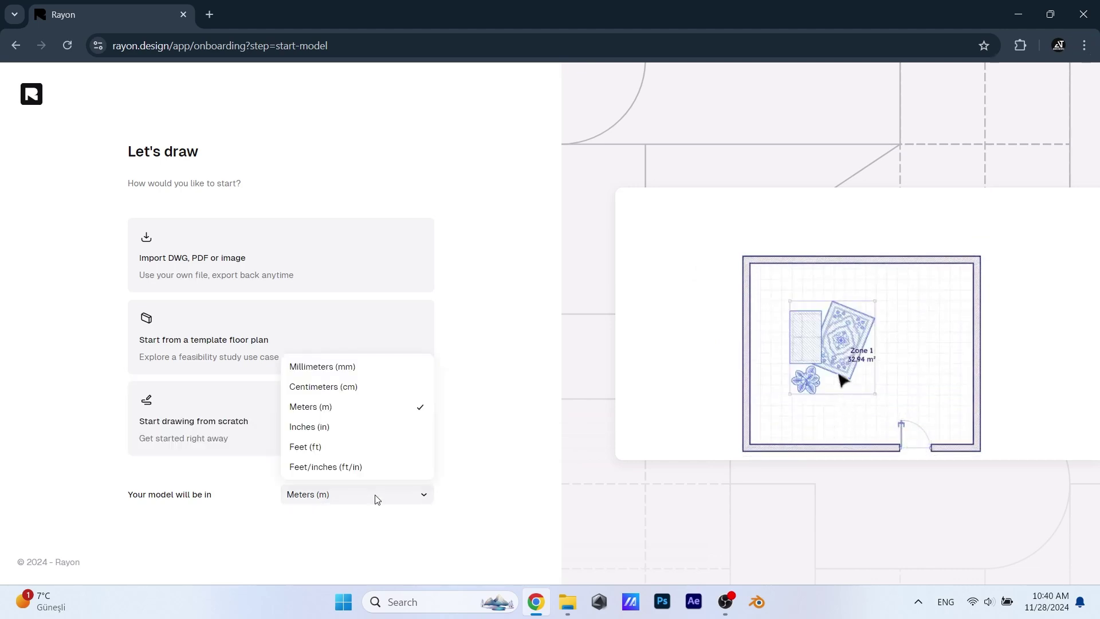
{"action": "left_click", "coordinate": [342, 387]}
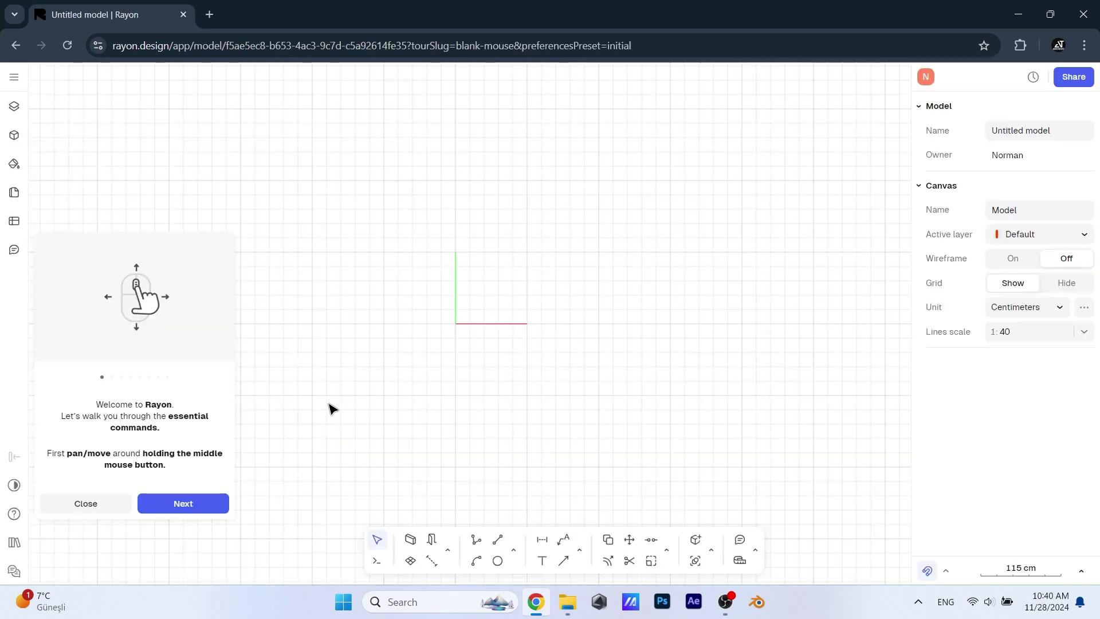
Step: Close the welcome tour panel and the 'Discover templates' banner
{"action": "left_click", "coordinate": [86, 504]}
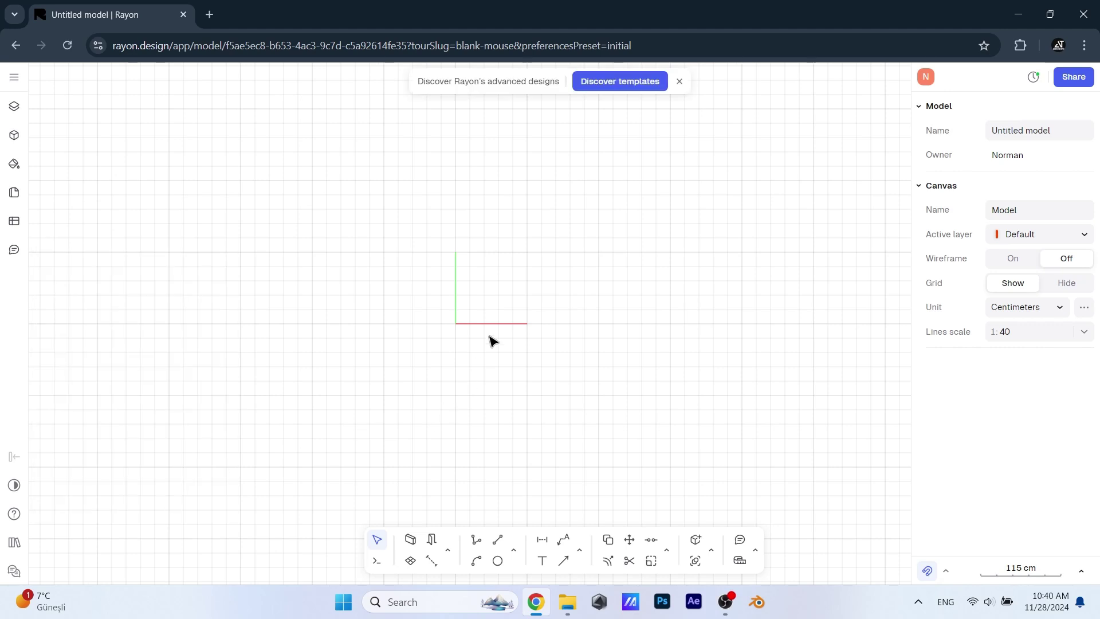
{"action": "left_click", "coordinate": [677, 82]}
{"action": "scroll", "coordinate": [644, 342], "scroll_direction": "up", "scroll_amount": 1}
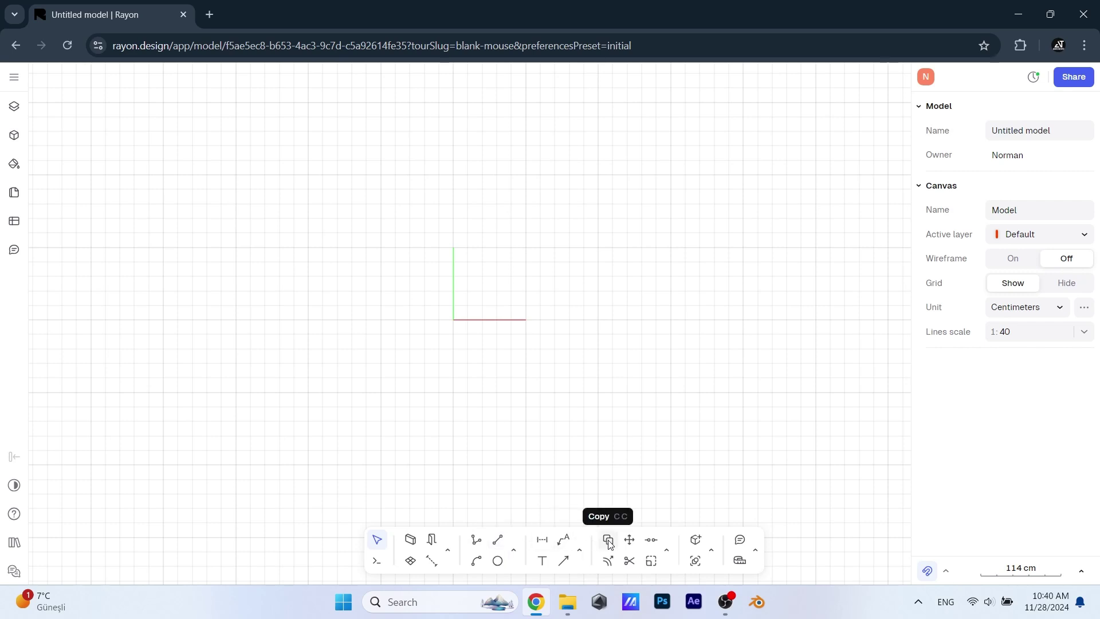
Step: Draw a horizontal wall, set its length to 500 cm, then stretch it to 800 cm
{"action": "left_click", "coordinate": [411, 539]}
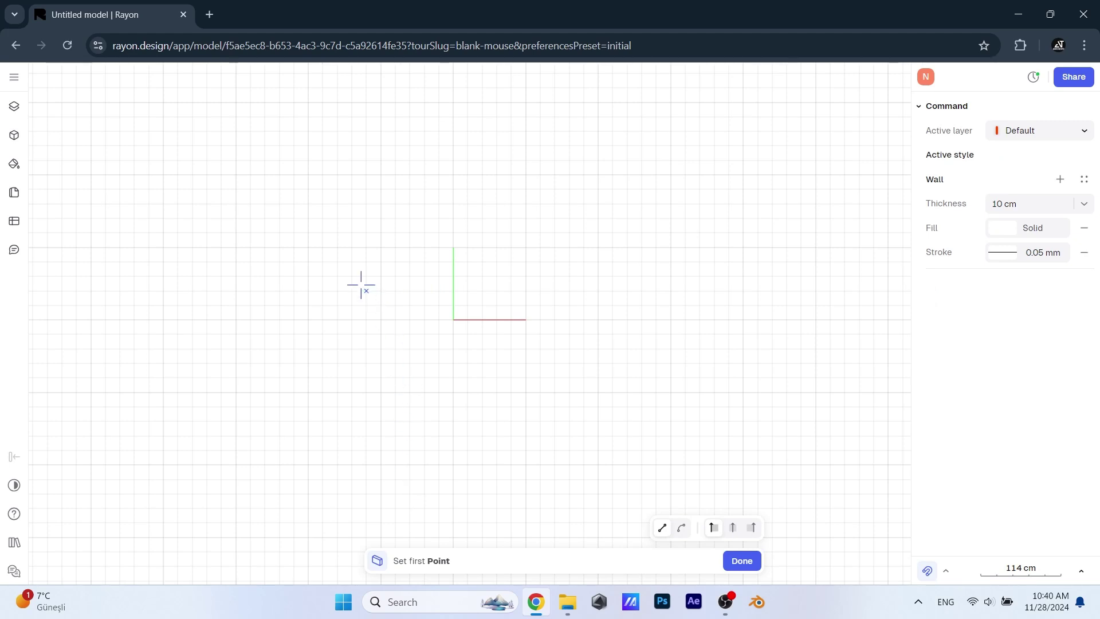
{"action": "left_click", "coordinate": [308, 249]}
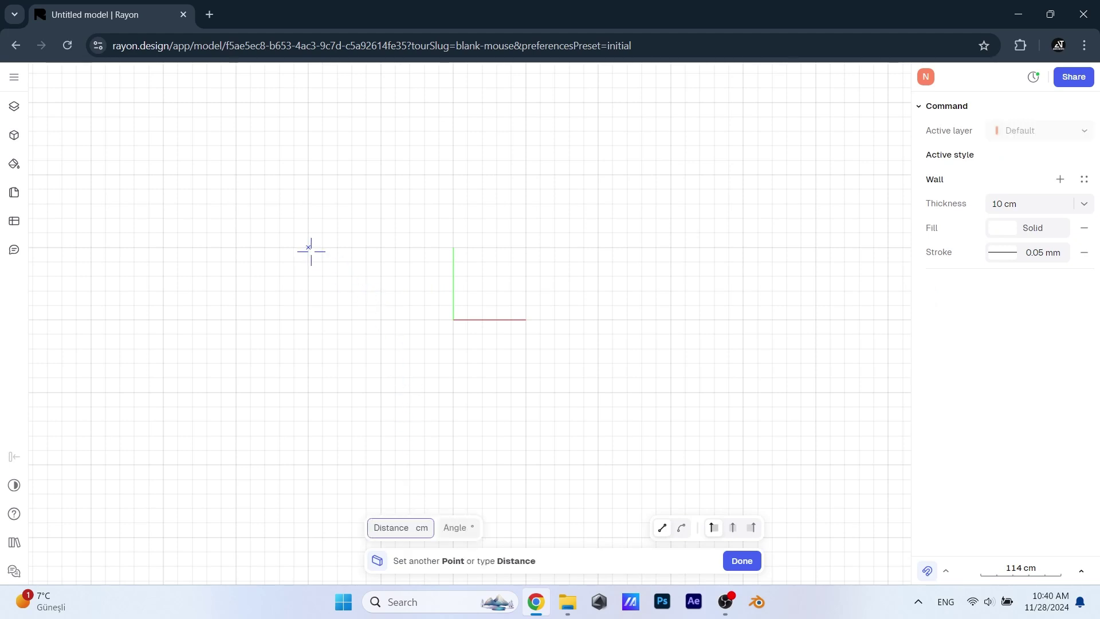
{"action": "left_click", "coordinate": [602, 249]}
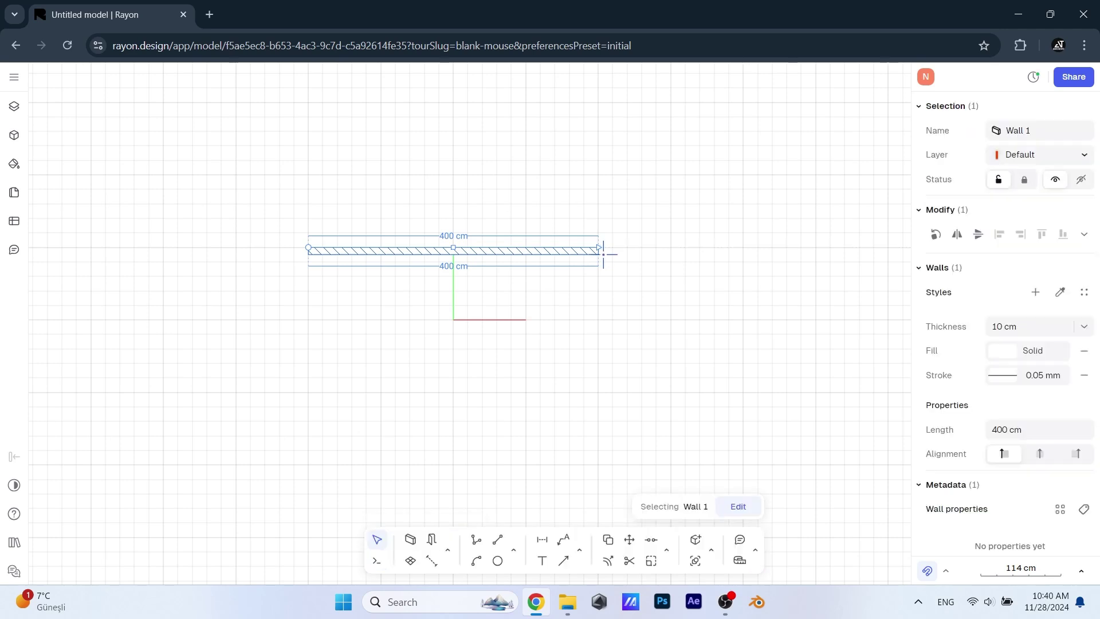
{"action": "left_click", "coordinate": [454, 235]}
{"action": "left_click", "coordinate": [442, 235]}
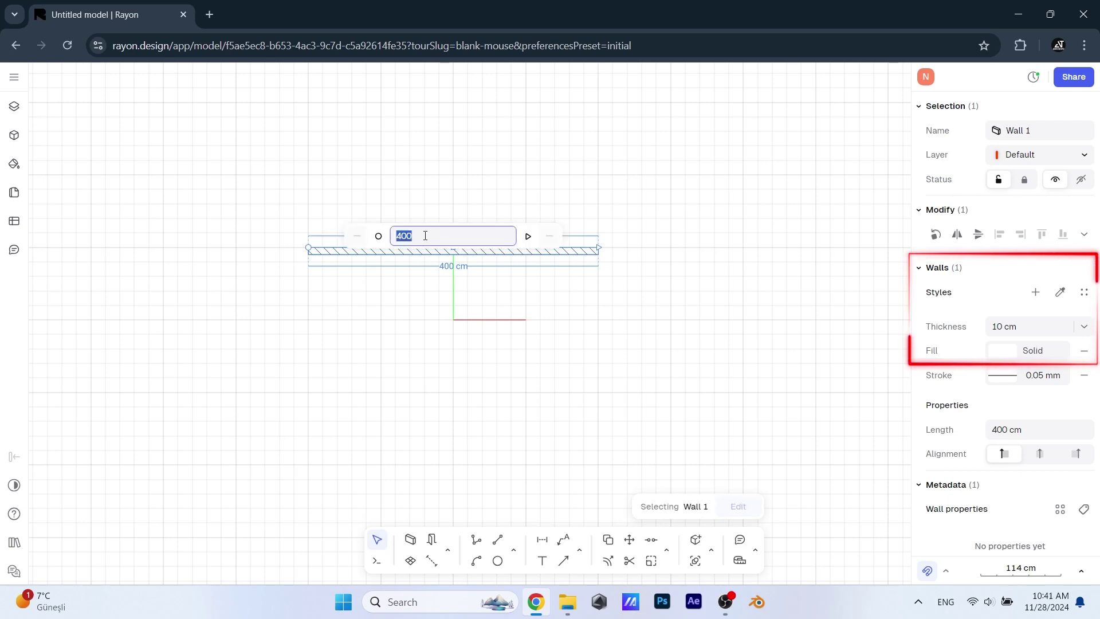
{"action": "type", "text": "5"}
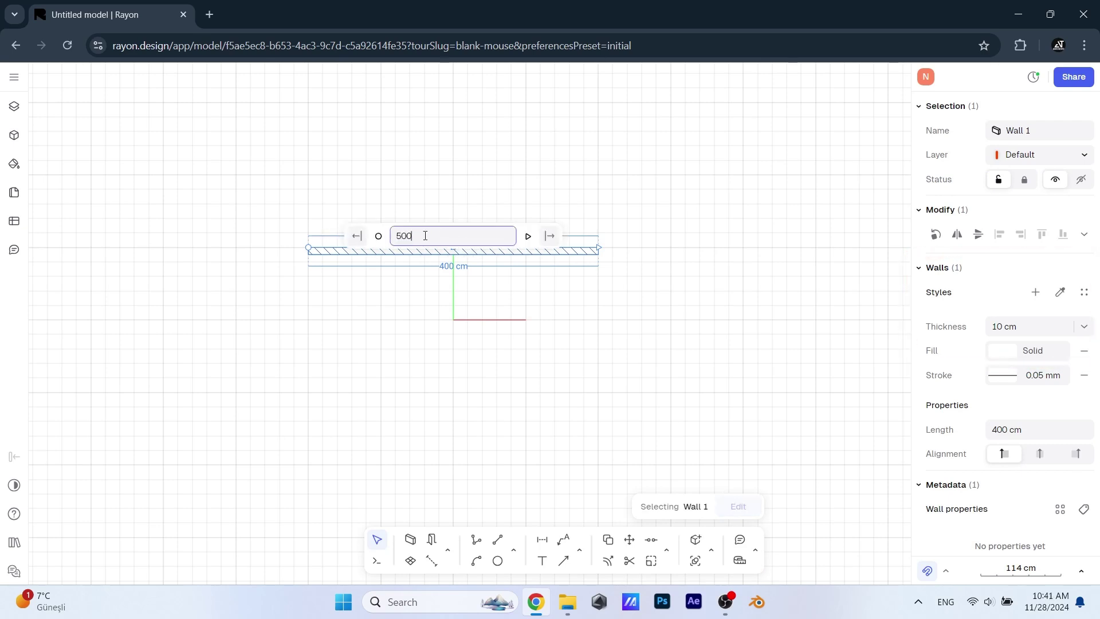
{"action": "key", "text": "Return"}
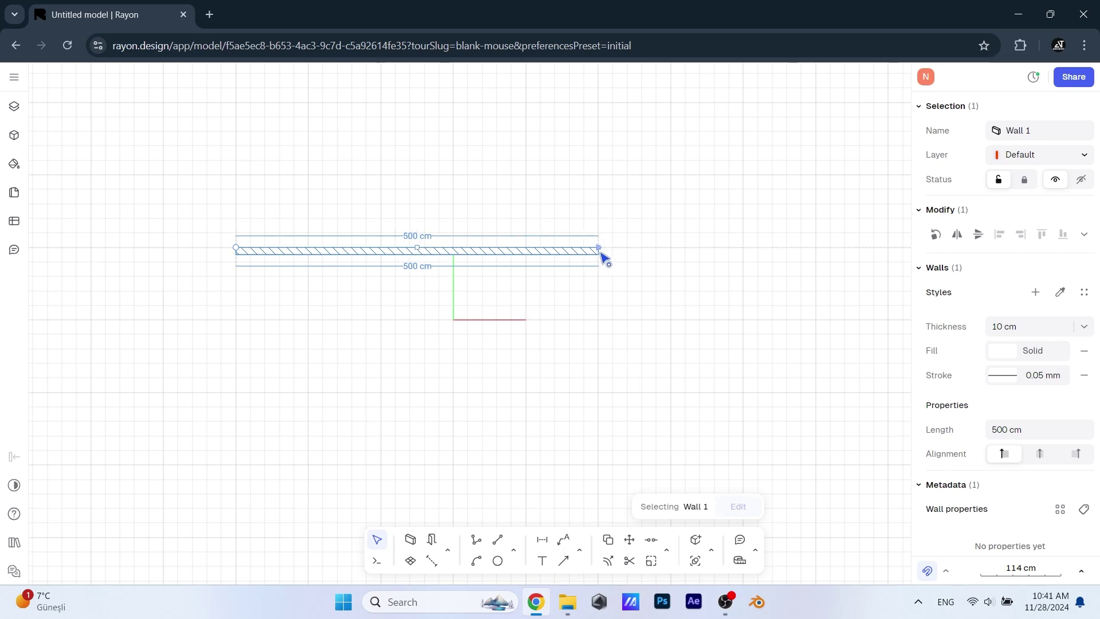
{"action": "left_click_drag", "start_coordinate": [600, 249], "coordinate": [804, 251]}
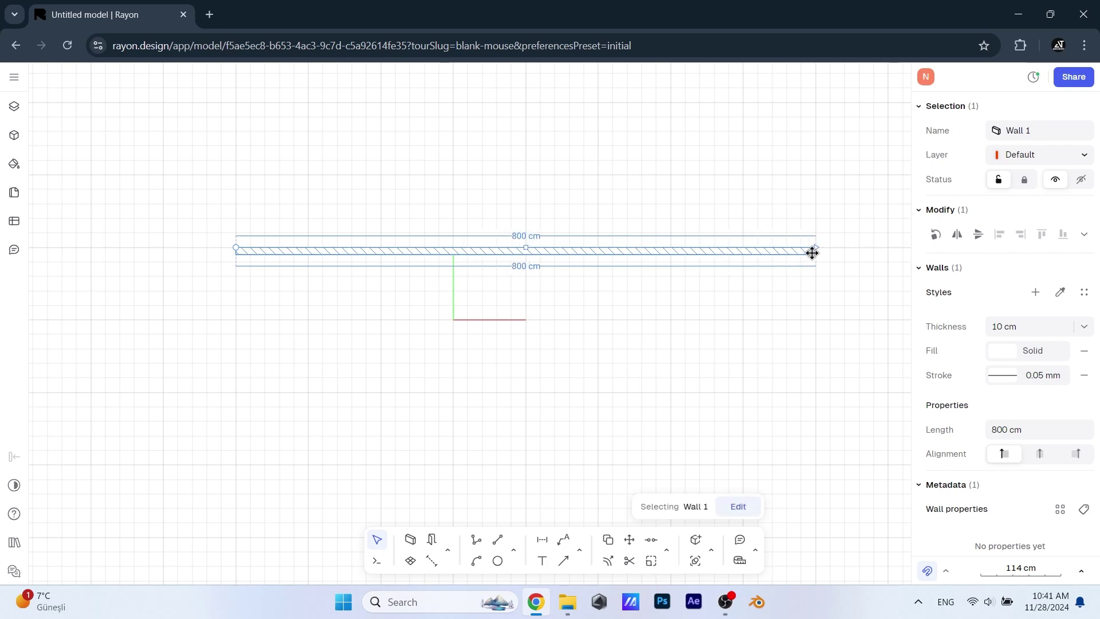
Step: Add a 231 cm vertical wall down from its left end and select both walls
{"action": "key", "text": "w"}
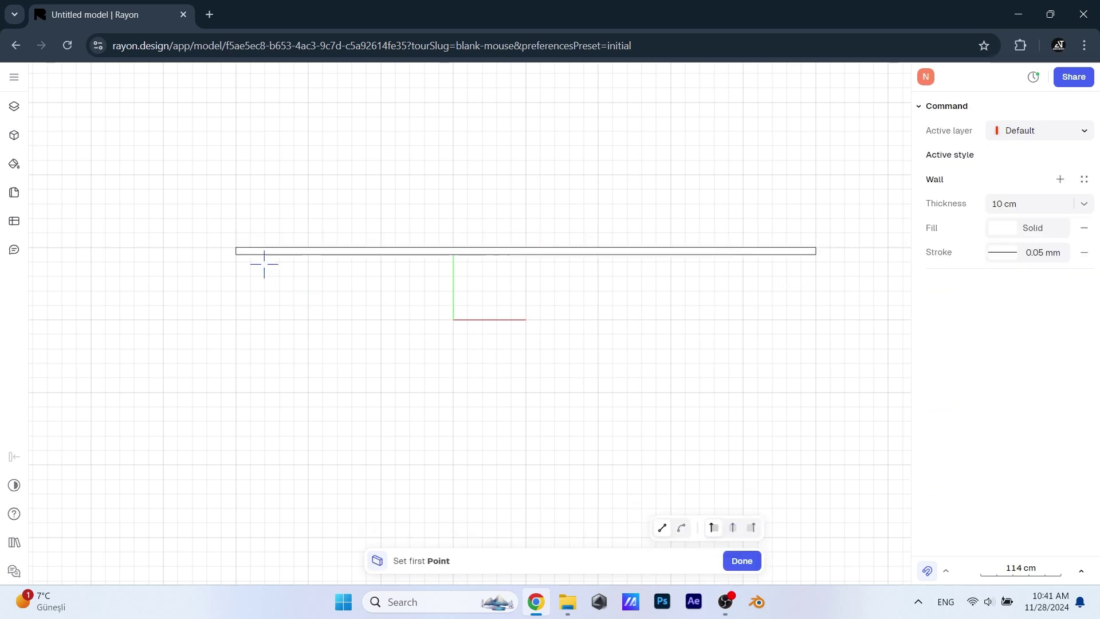
{"action": "left_click", "coordinate": [236, 248]}
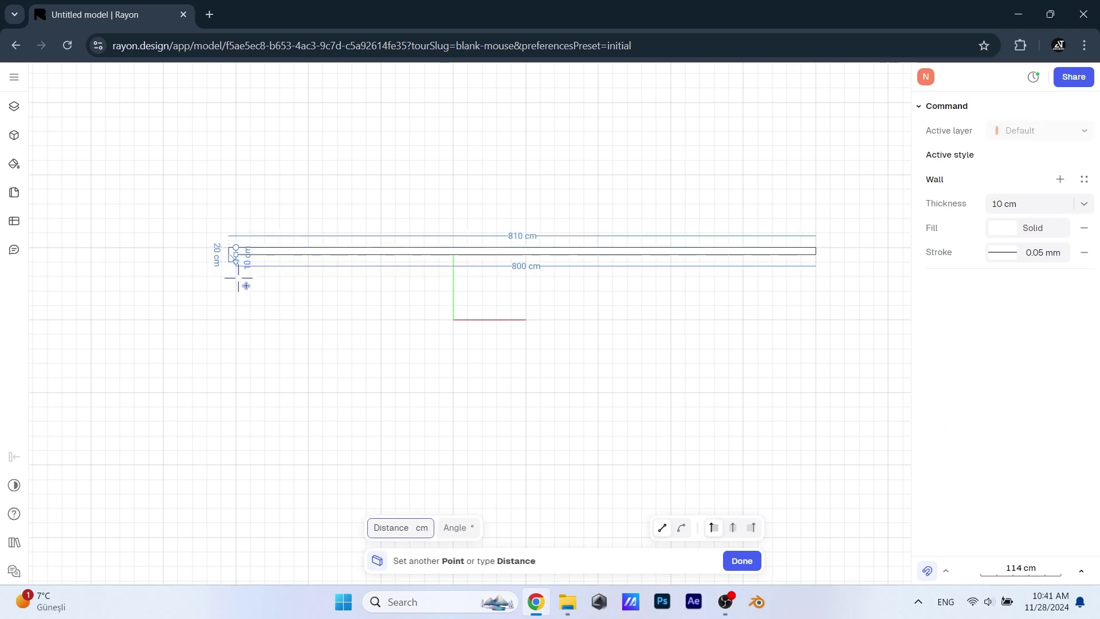
{"action": "left_click", "coordinate": [241, 415]}
{"action": "key", "text": "Escape"}
{"action": "left_click", "coordinate": [286, 303]}
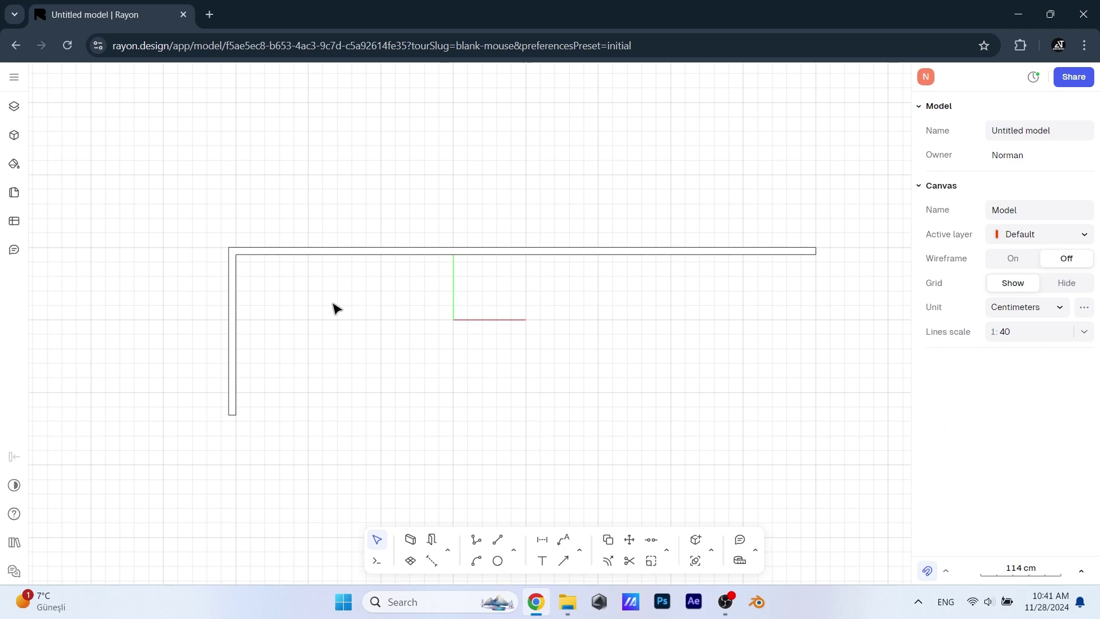
{"action": "left_click_drag", "start_coordinate": [299, 216], "coordinate": [220, 284]}
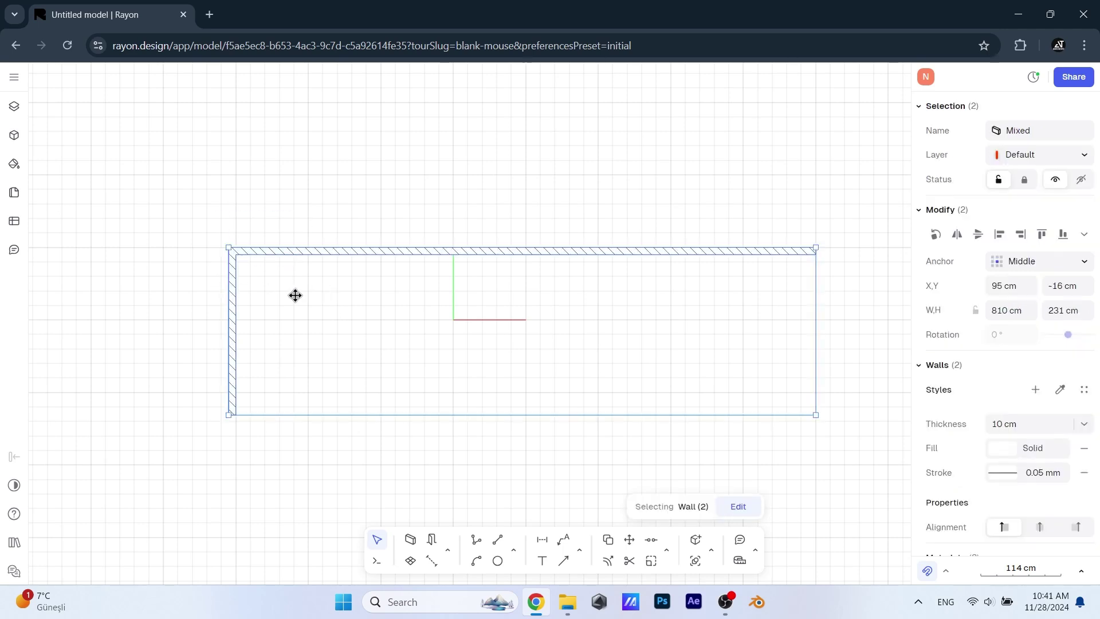
Step: Delete both walls and trace a new stepped room outline with a 100 cm step
{"action": "key", "text": "Delete"}
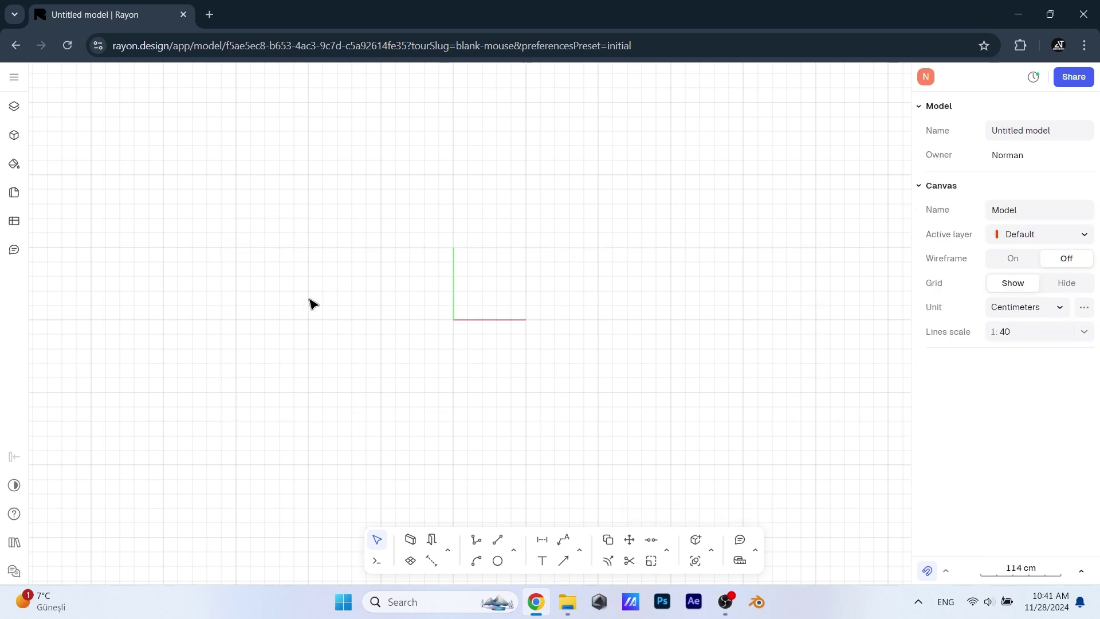
{"action": "left_click", "coordinate": [411, 540]}
{"action": "left_click", "coordinate": [378, 112]}
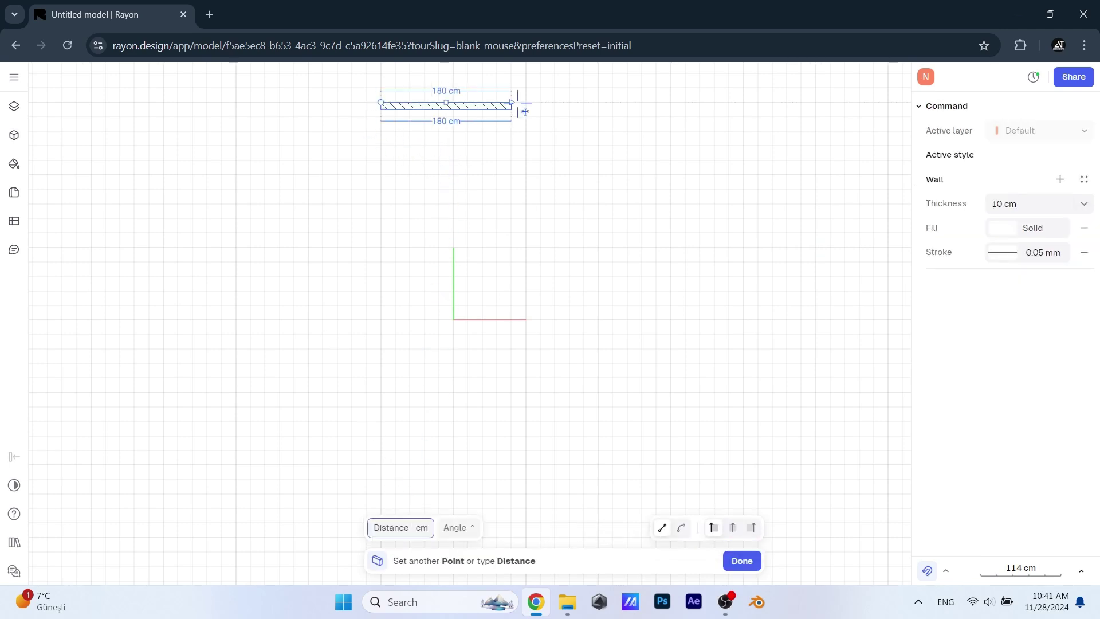
{"action": "left_click", "coordinate": [598, 102]}
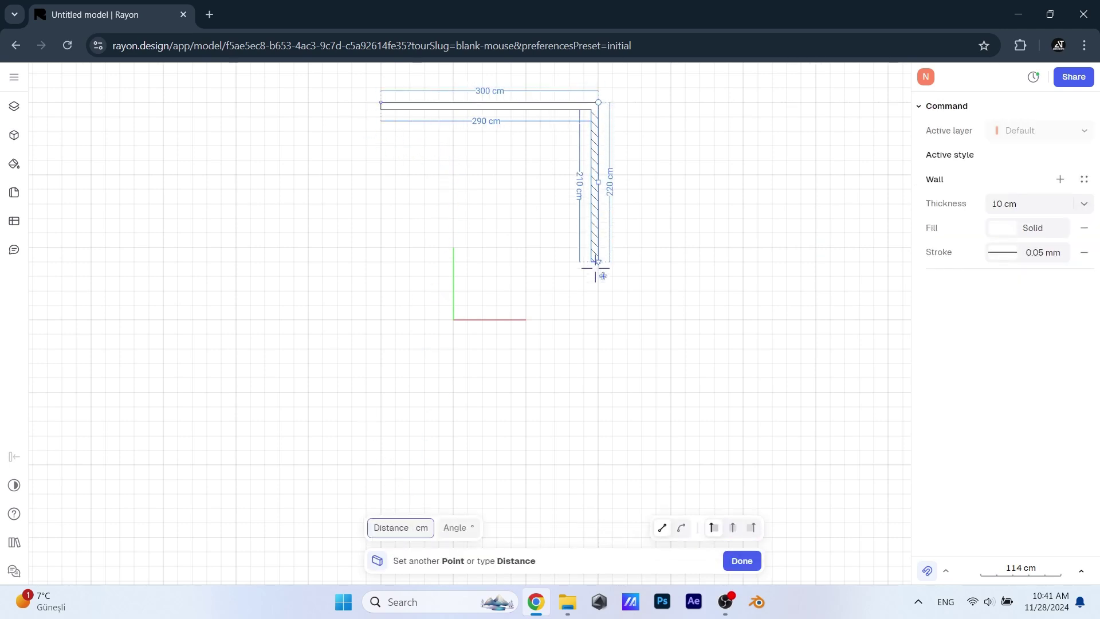
{"action": "left_click", "coordinate": [610, 393]}
{"action": "left_click", "coordinate": [671, 393]}
{"action": "scroll", "coordinate": [662, 448], "scroll_direction": "down", "scroll_amount": 2}
{"action": "middle_click_drag", "start_coordinate": [654, 402], "coordinate": [640, 383]}
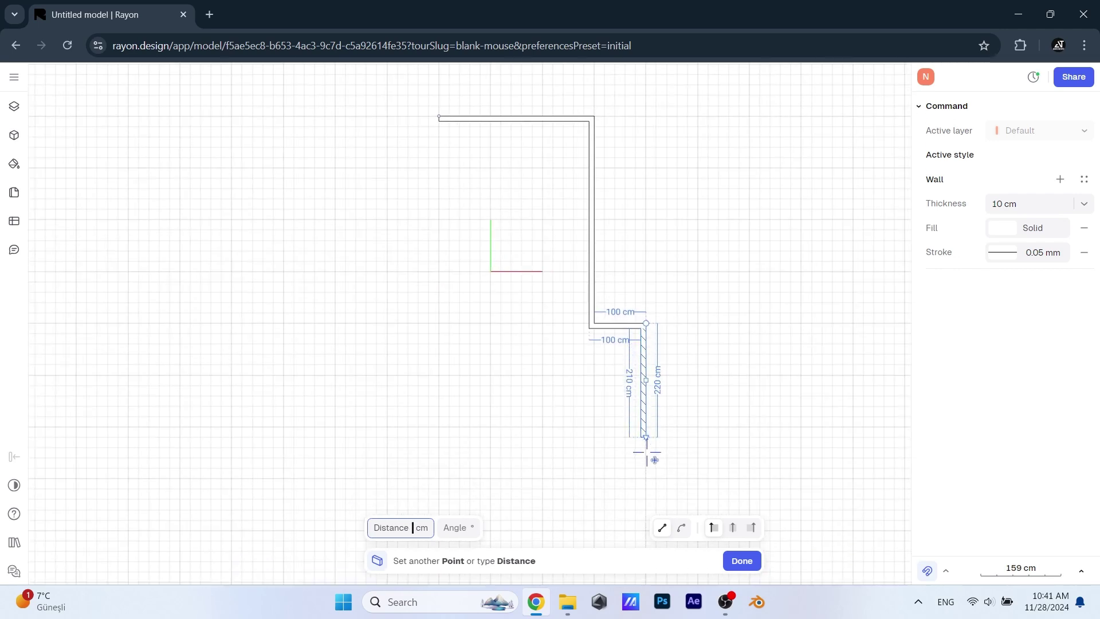
{"action": "left_click", "coordinate": [646, 478]}
{"action": "left_click", "coordinate": [440, 478]}
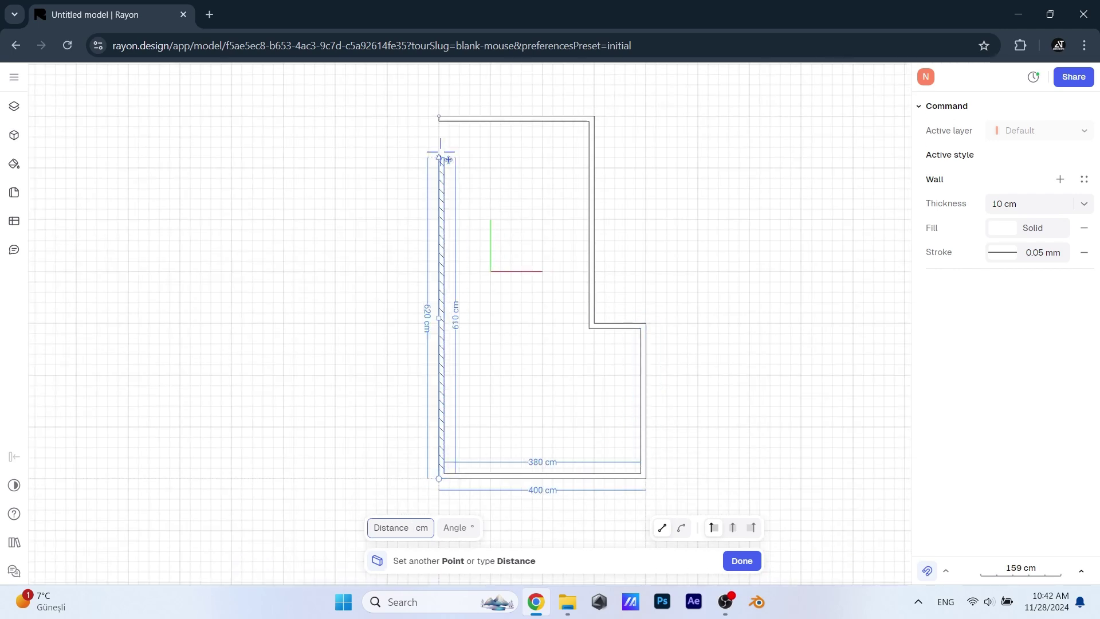
{"action": "left_click", "coordinate": [440, 118]}
{"action": "key", "text": "Escape"}
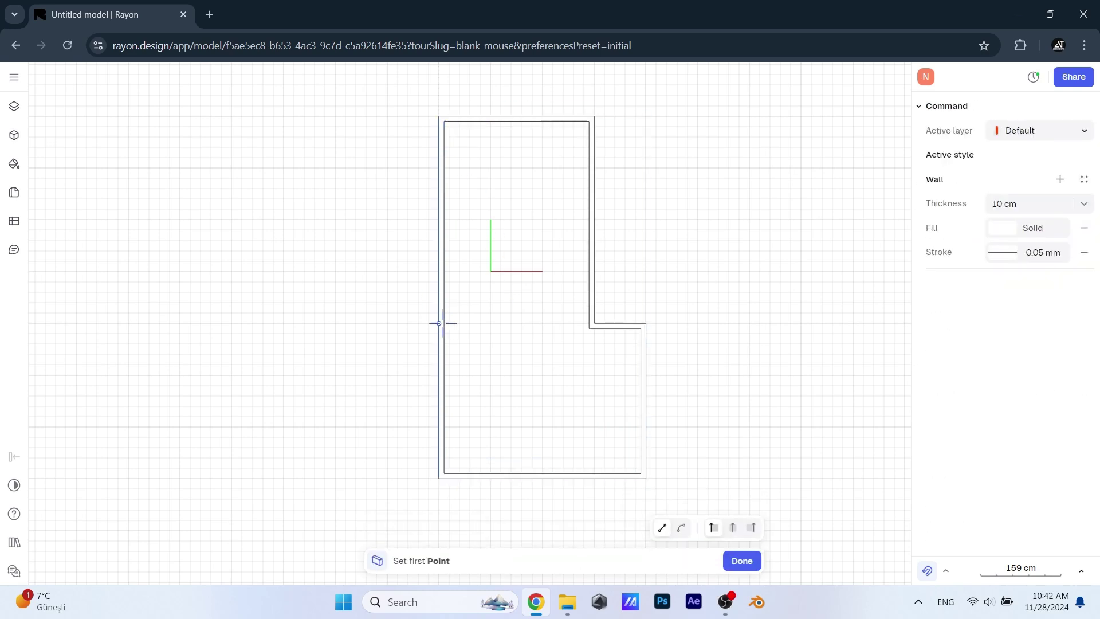
Step: Draw the interior walls: a horizontal divider, a vertical partition and a lower divider
{"action": "left_click", "coordinate": [444, 325]}
{"action": "left_click", "coordinate": [591, 324]}
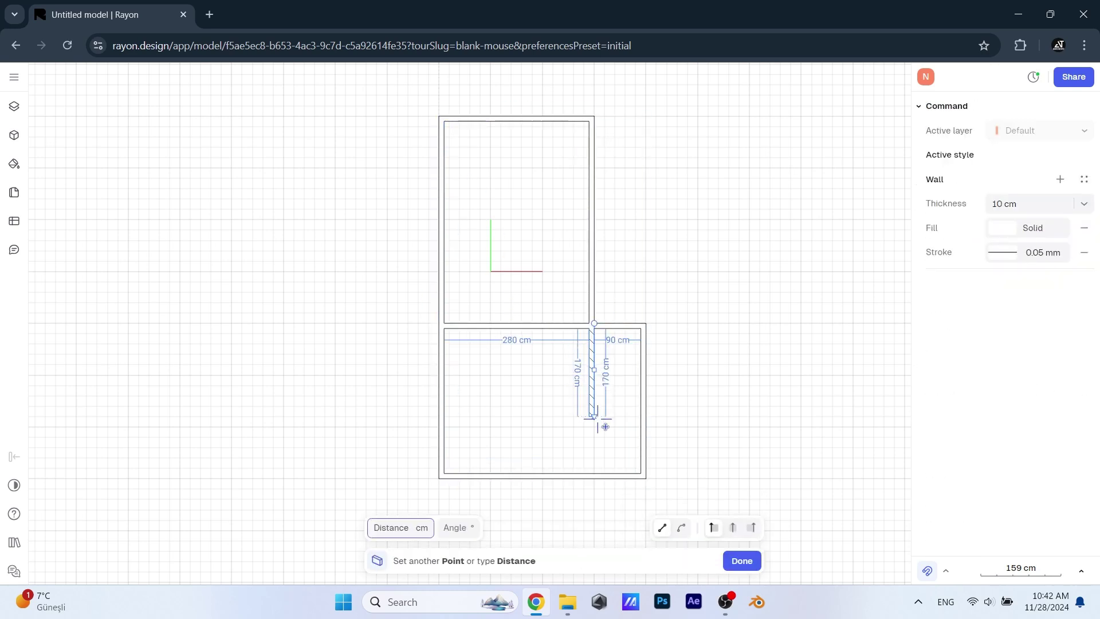
{"action": "left_click", "coordinate": [592, 478]}
{"action": "key", "text": "Escape"}
{"action": "left_click", "coordinate": [591, 404]}
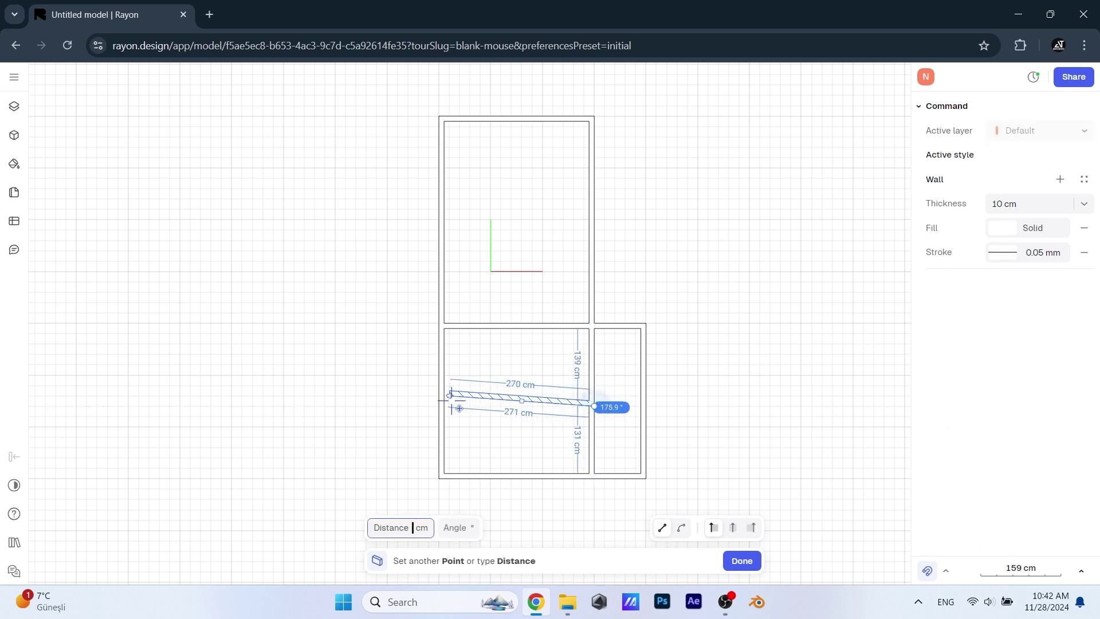
{"action": "left_click", "coordinate": [443, 404]}
{"action": "key", "text": "Escape"}
{"action": "scroll", "coordinate": [593, 404], "scroll_direction": "up", "scroll_amount": 3}
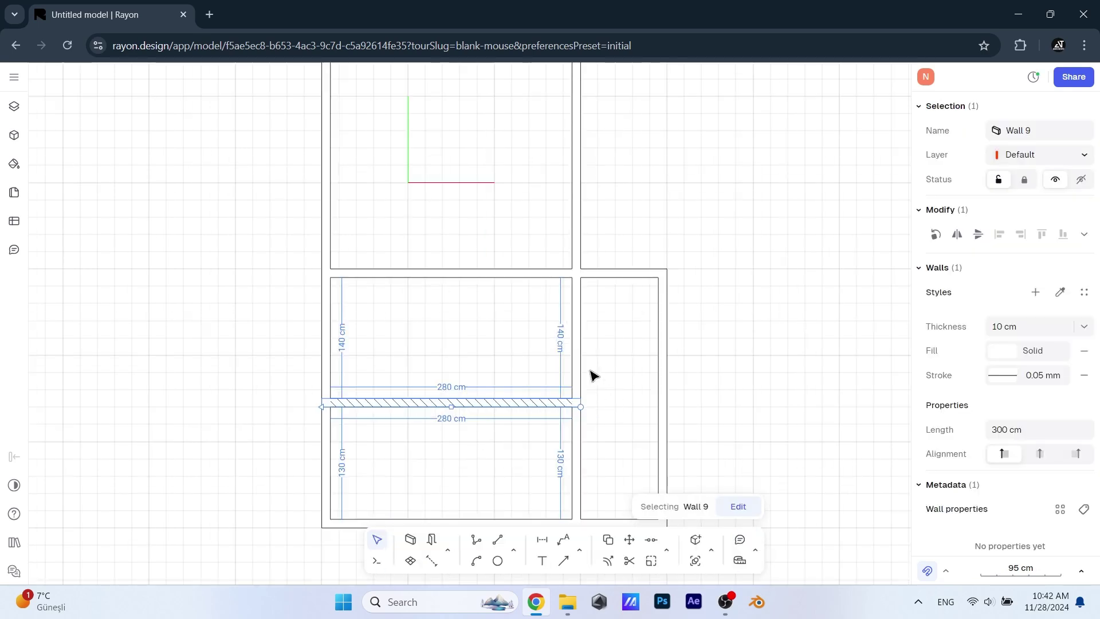
Step: Shorten the vertical partition and extend the horizontal wall above the lower rooms to 380 cm
{"action": "left_click", "coordinate": [578, 412]}
{"action": "middle_click_drag", "start_coordinate": [591, 463], "coordinate": [589, 411]}
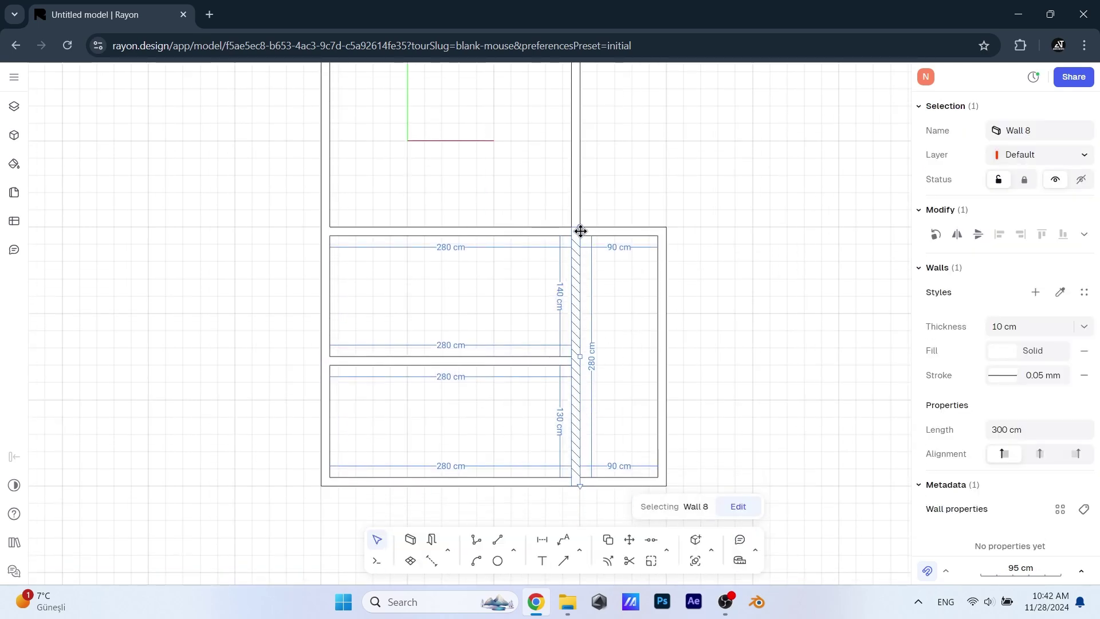
{"action": "left_click_drag", "start_coordinate": [581, 231], "coordinate": [583, 363]}
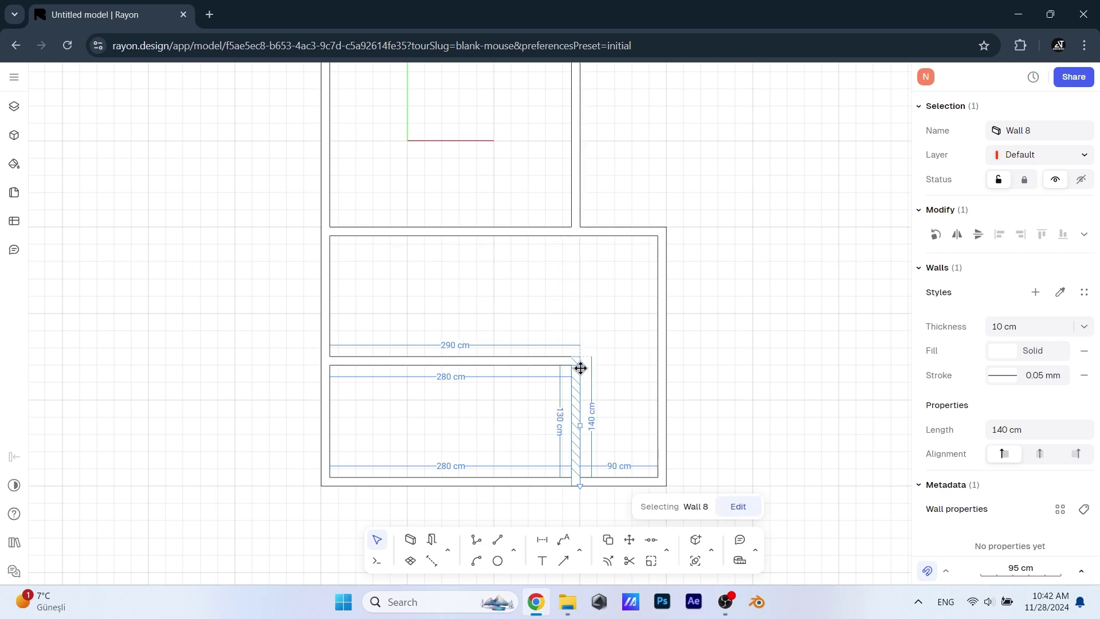
{"action": "middle_click_drag", "start_coordinate": [581, 368], "coordinate": [557, 233]}
{"action": "left_click", "coordinate": [540, 228]}
{"action": "left_click_drag", "start_coordinate": [559, 232], "coordinate": [639, 234]}
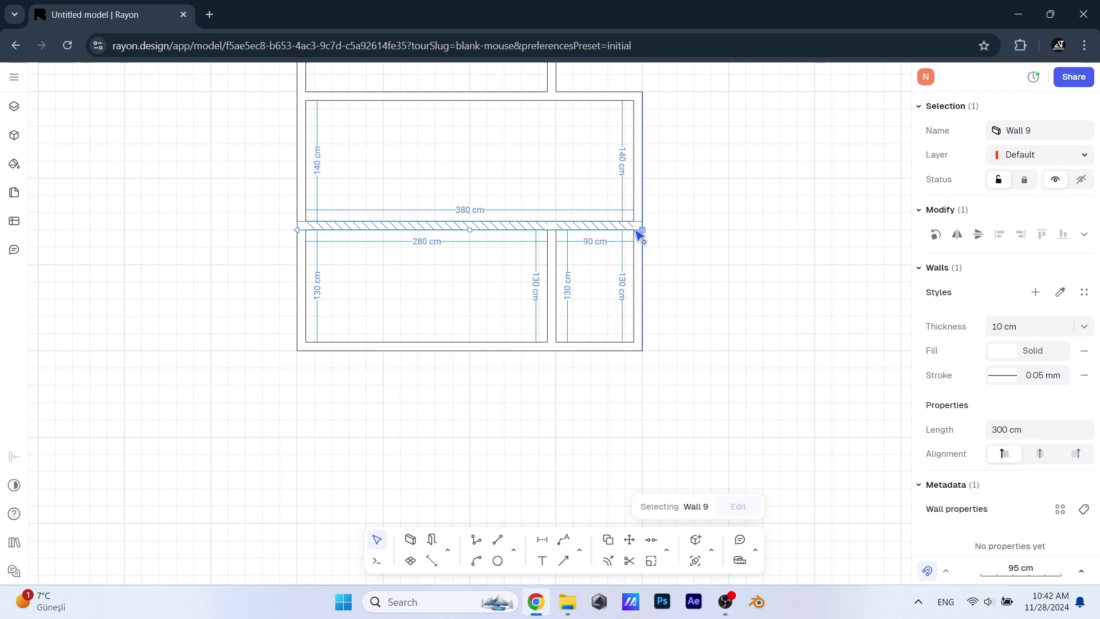
{"action": "left_click", "coordinate": [671, 255]}
{"action": "scroll", "coordinate": [602, 258], "scroll_direction": "down", "scroll_amount": 3}
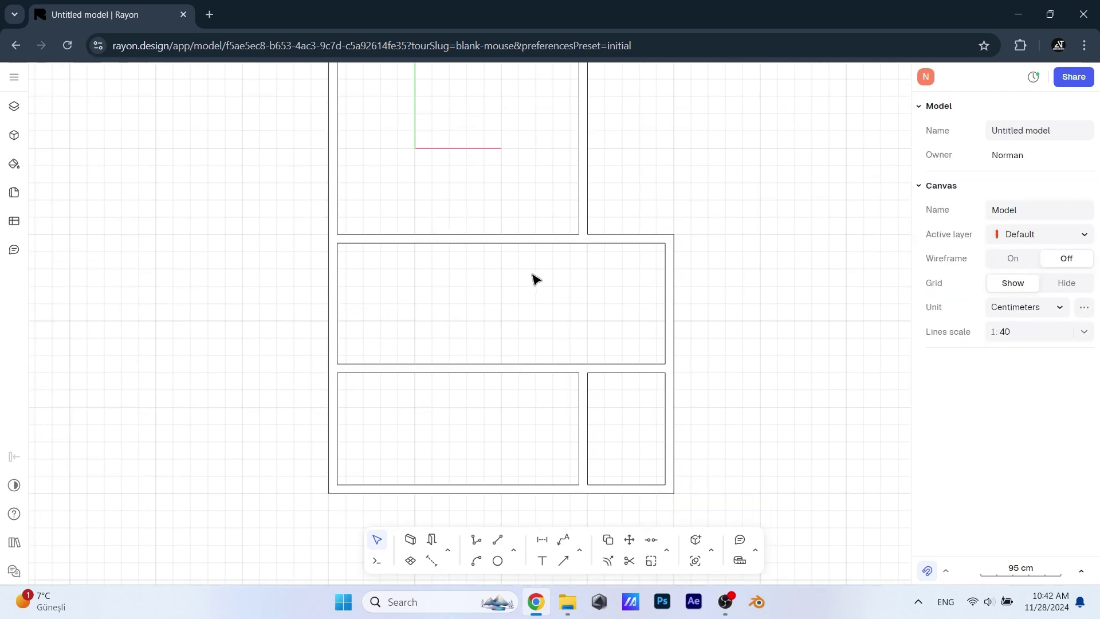
Step: Drag the top exterior wall down 50 cm so the side dimensions read 340/350 cm
{"action": "mouse_move", "coordinate": [559, 293]}
{"action": "middle_mouse_down"}
{"action": "mouse_move", "coordinate": [488, 305]}
{"action": "mouse_move", "coordinate": [477, 258]}
{"action": "middle_mouse_up"}
{"action": "left_click", "coordinate": [429, 101]}
{"action": "left_click", "coordinate": [540, 124]}
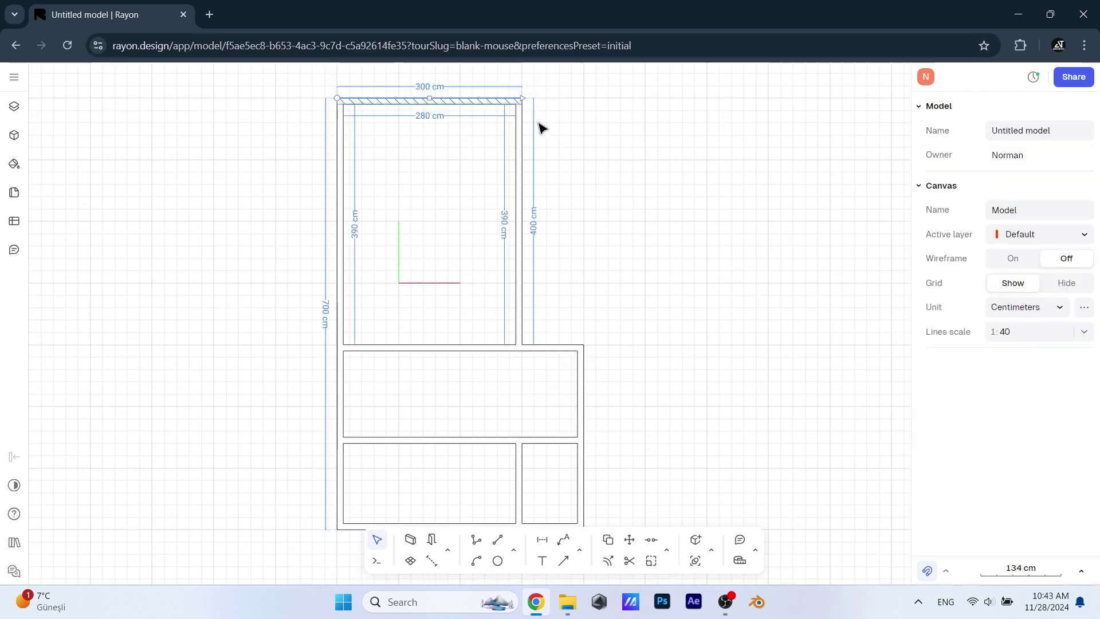
{"action": "left_click", "coordinate": [454, 101]}
{"action": "left_click_drag", "start_coordinate": [453, 101], "coordinate": [454, 131]}
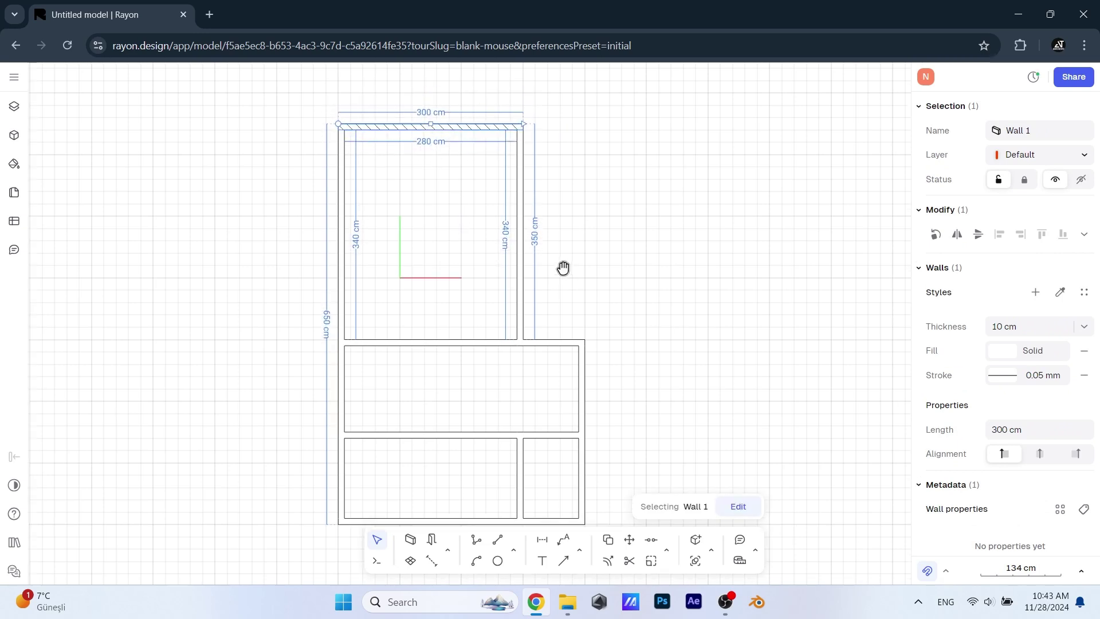
{"action": "middle_click_drag", "start_coordinate": [563, 288], "coordinate": [561, 260]}
{"action": "left_click", "coordinate": [584, 254]}
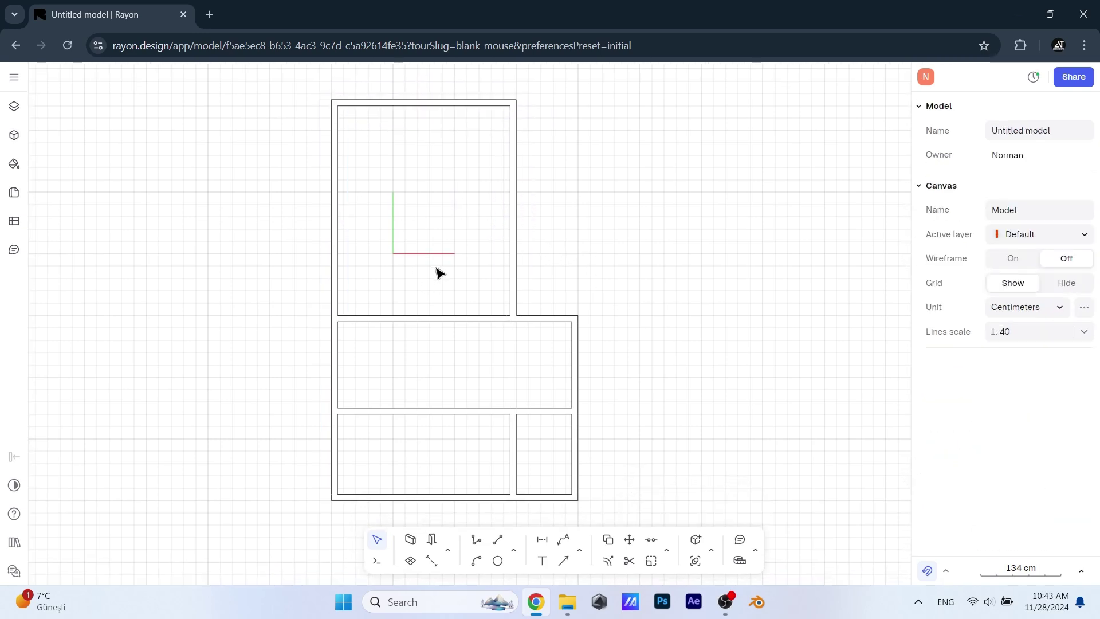
Step: Place a Door US 28" door on the right wall, swinging into the middle room
{"action": "left_click", "coordinate": [432, 540]}
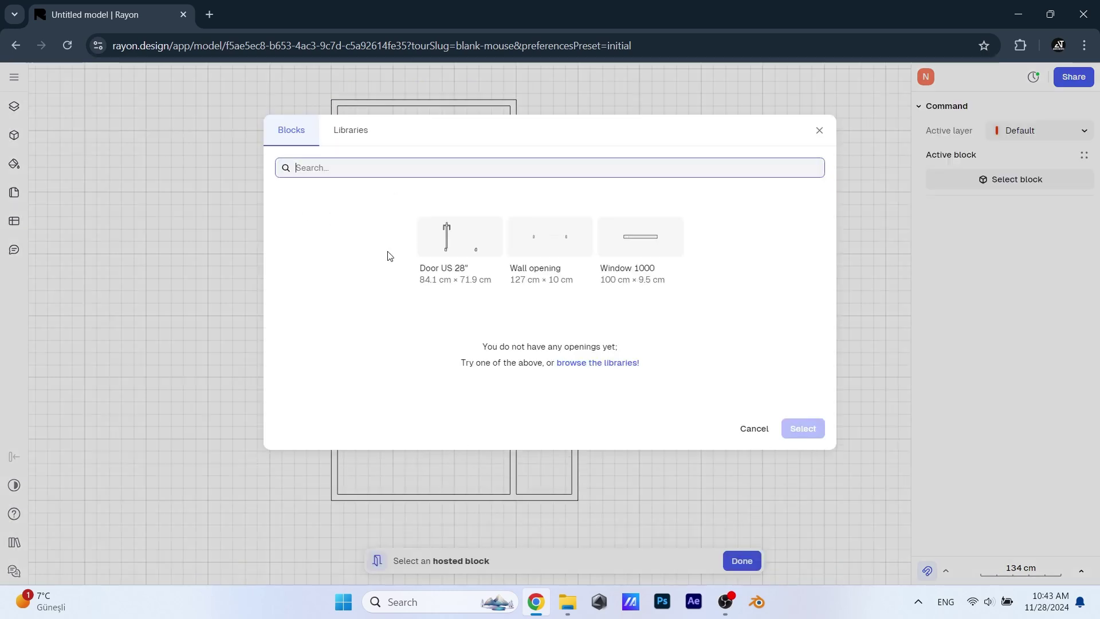
{"action": "left_click", "coordinate": [446, 262]}
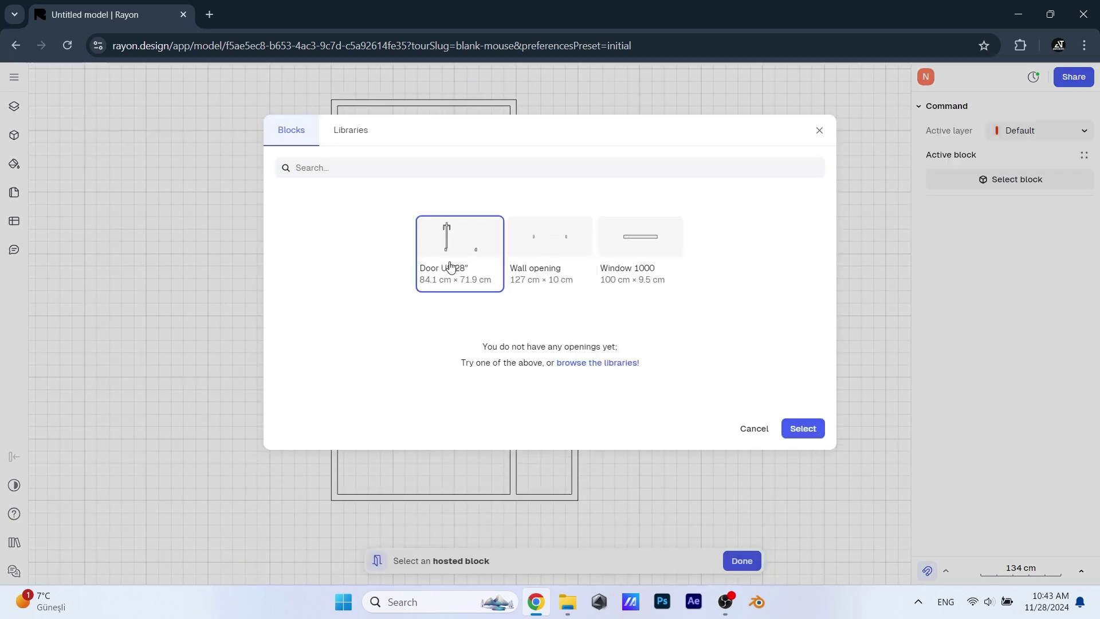
{"action": "left_click", "coordinate": [803, 429]}
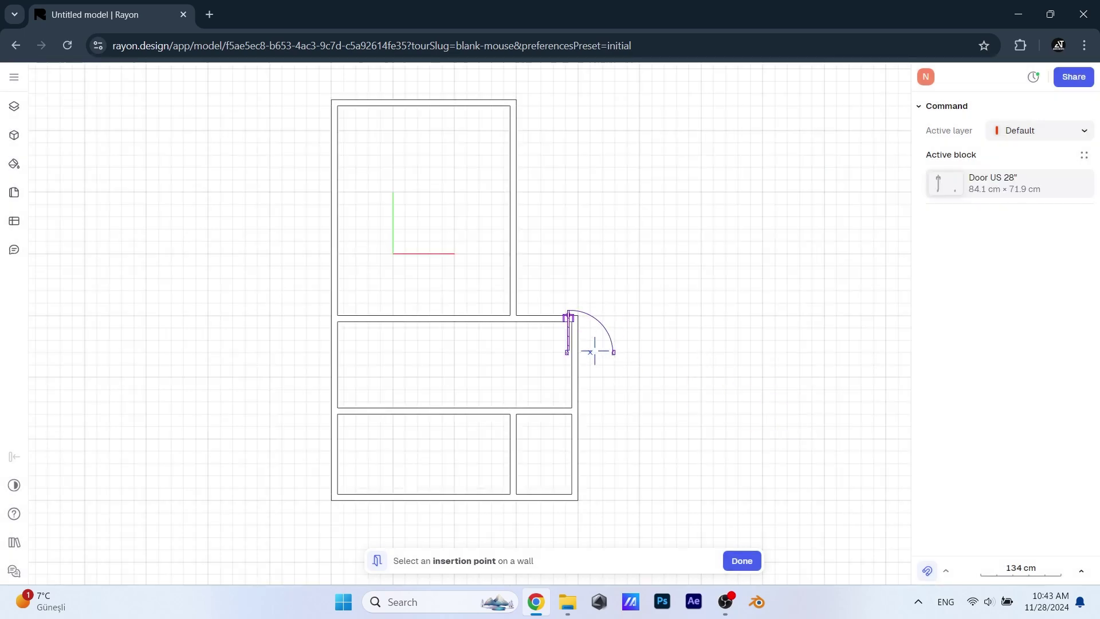
{"action": "scroll", "coordinate": [541, 315], "scroll_direction": "up", "scroll_amount": 5}
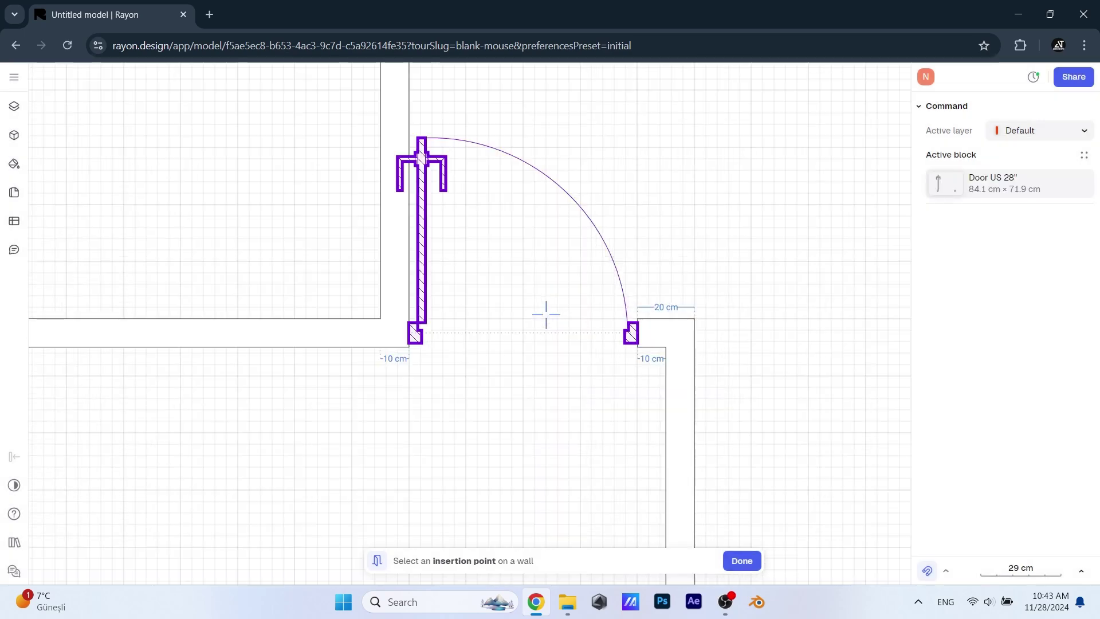
{"action": "left_click", "coordinate": [540, 315]}
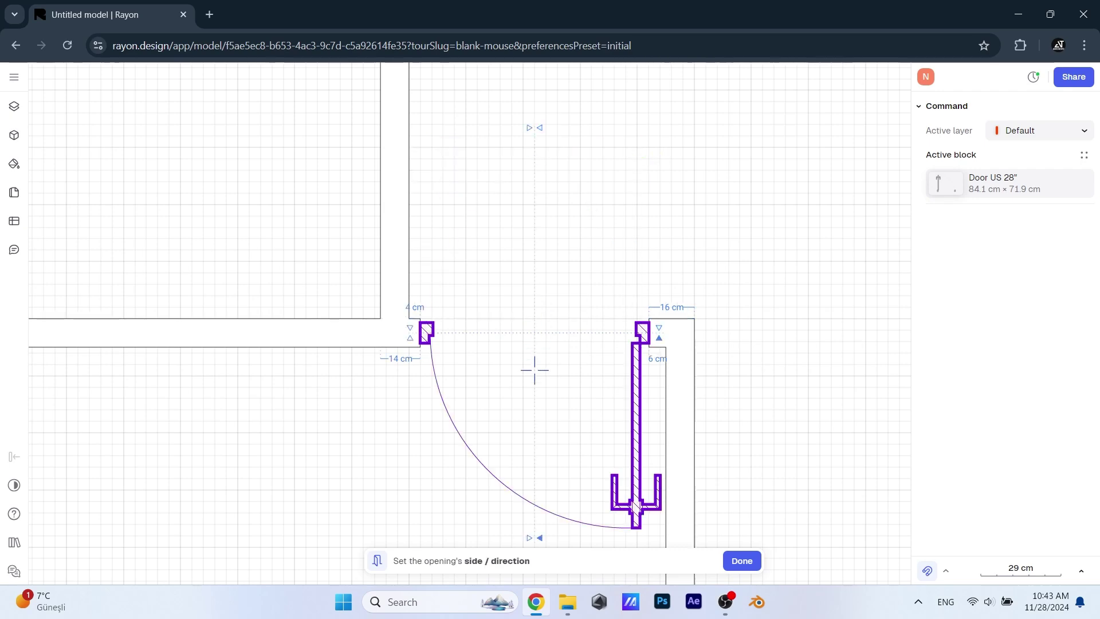
{"action": "left_click", "coordinate": [546, 430]}
{"action": "scroll", "coordinate": [539, 314], "scroll_direction": "down", "scroll_amount": 5}
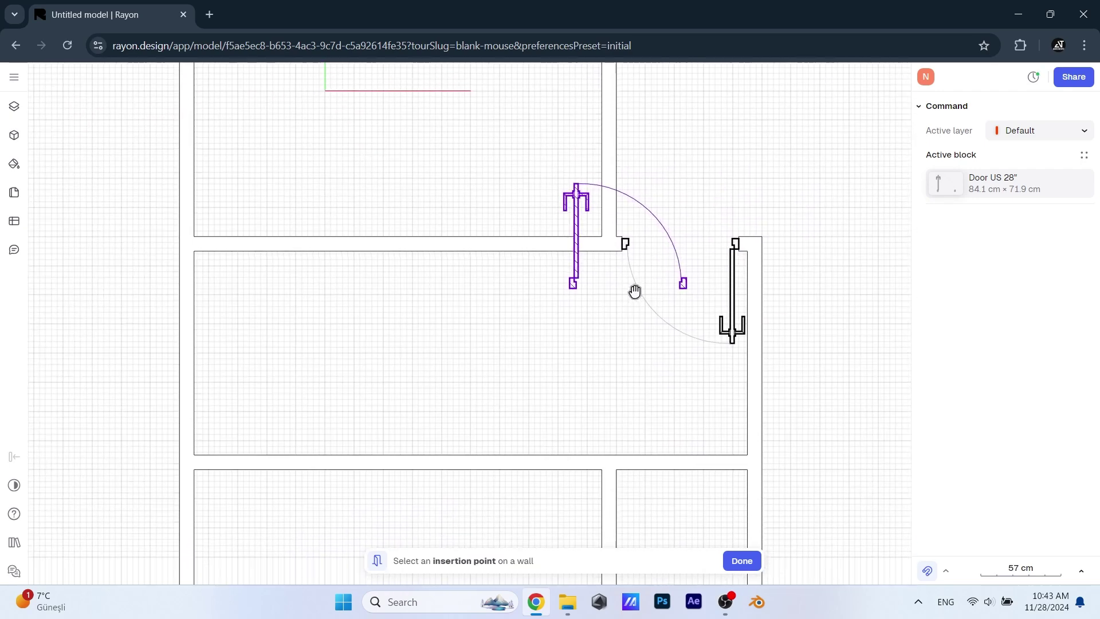
Step: Add two doors on the upper dividing wall, setting each door's swing direction
{"action": "left_click", "coordinate": [395, 277]}
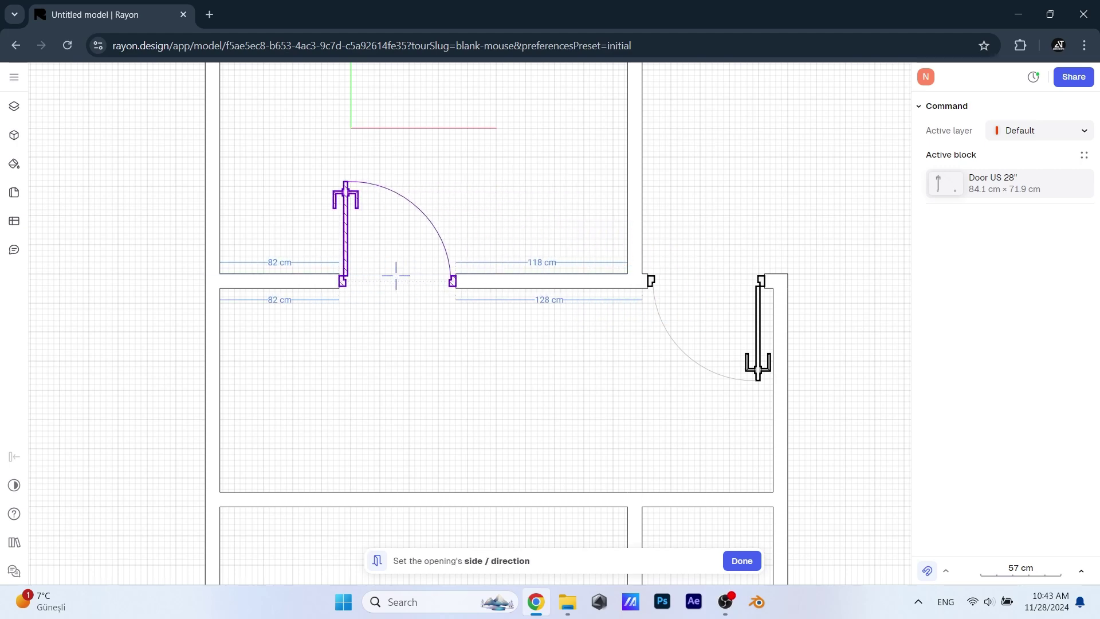
{"action": "left_click", "coordinate": [373, 275]}
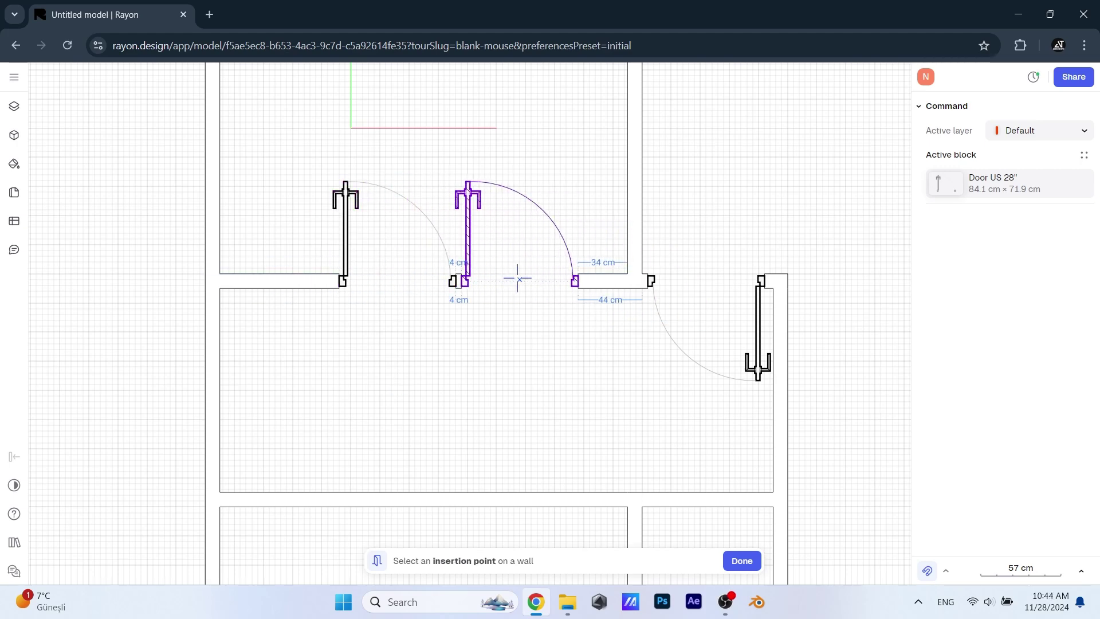
{"action": "left_click", "coordinate": [499, 280]}
{"action": "left_click", "coordinate": [509, 172]}
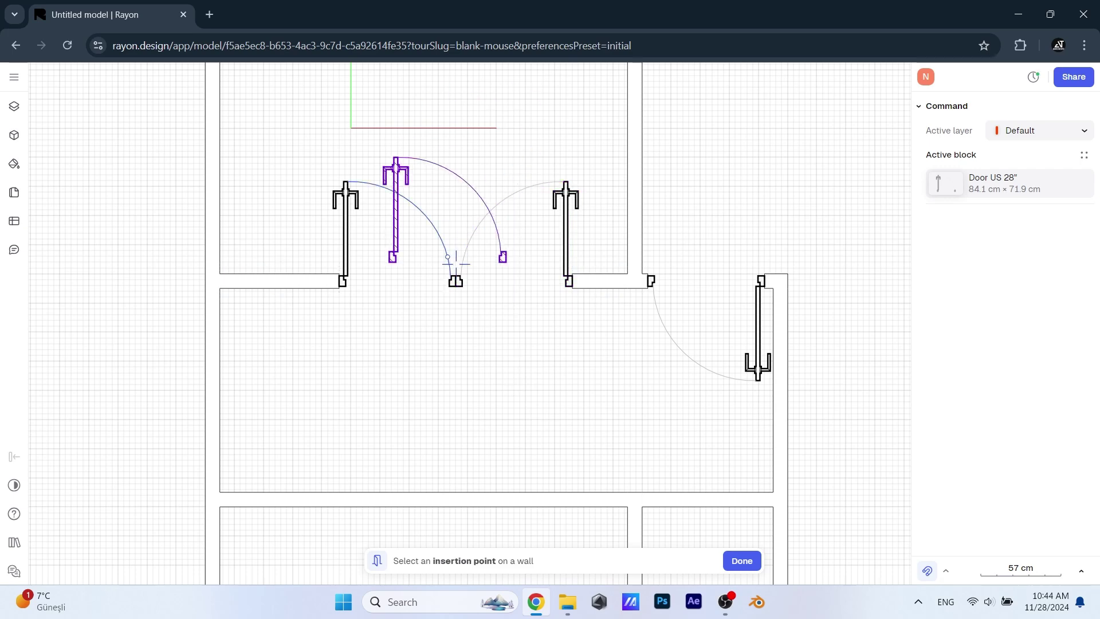
{"action": "scroll", "coordinate": [499, 284], "scroll_direction": "down", "scroll_amount": 4}
Step: Add two doors on the wall above the lower rooms, then nudge the rightmost door right
{"action": "mouse_move", "coordinate": [533, 283]}
{"action": "middle_mouse_down"}
{"action": "mouse_move", "coordinate": [487, 204]}
{"action": "mouse_move", "coordinate": [492, 228]}
{"action": "middle_mouse_up"}
{"action": "left_click", "coordinate": [624, 340]}
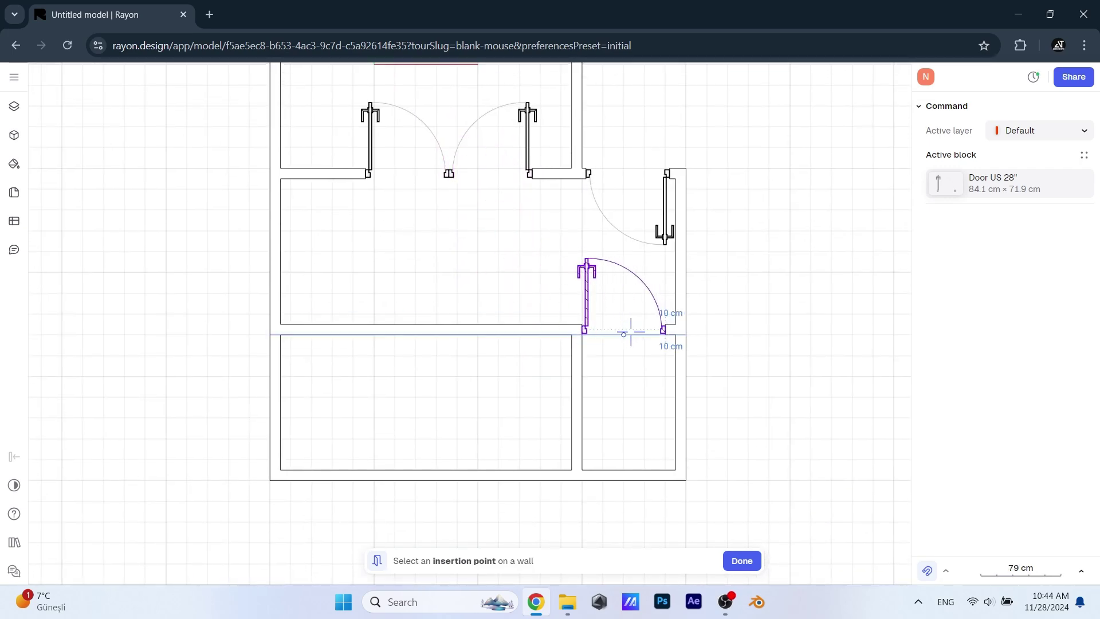
{"action": "scroll", "coordinate": [623, 340], "scroll_direction": "up", "scroll_amount": 5}
{"action": "left_click", "coordinate": [611, 343]}
{"action": "scroll", "coordinate": [611, 342], "scroll_direction": "down", "scroll_amount": 4}
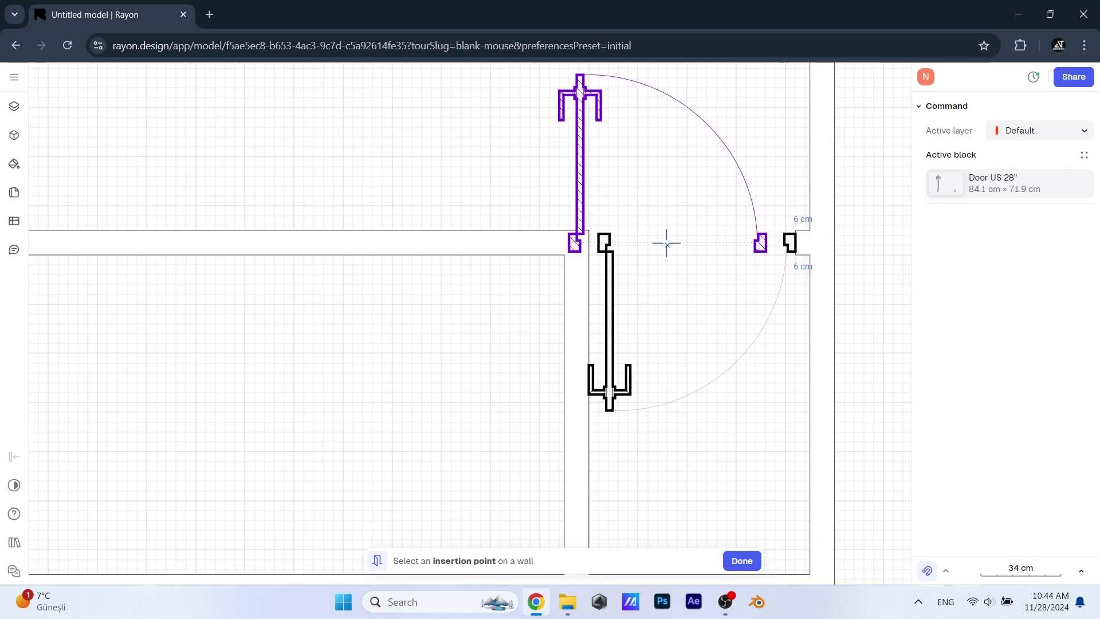
{"action": "left_click", "coordinate": [455, 243]}
{"action": "left_click", "coordinate": [450, 316]}
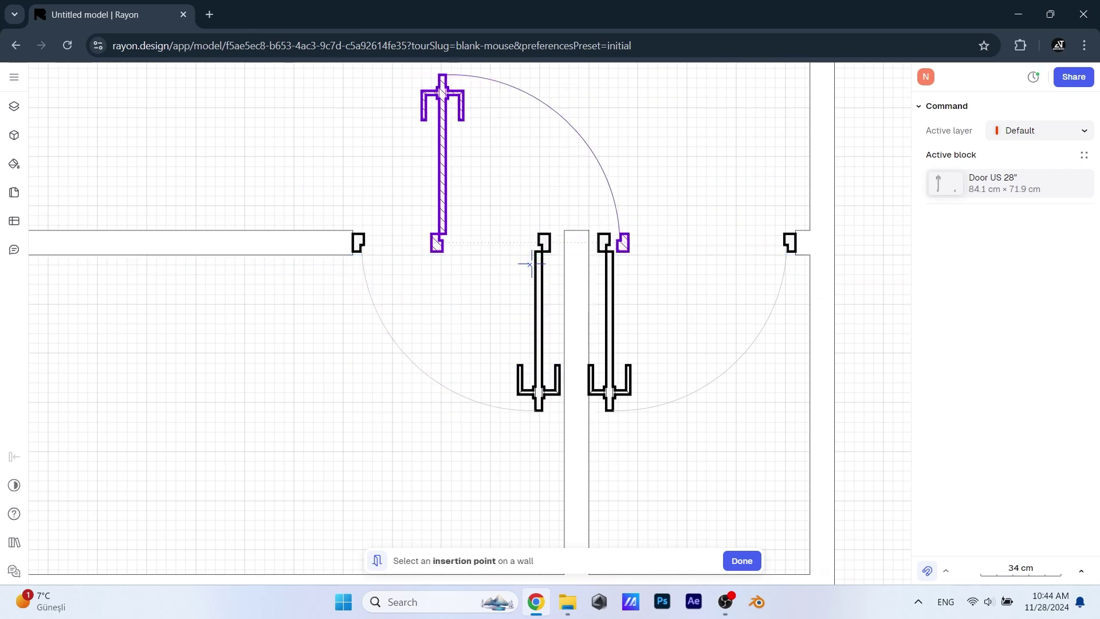
{"action": "key", "text": "Escape"}
{"action": "left_click", "coordinate": [612, 284]}
{"action": "scroll", "coordinate": [636, 283], "scroll_direction": "up", "scroll_amount": 3}
{"action": "key", "text": "Right"}
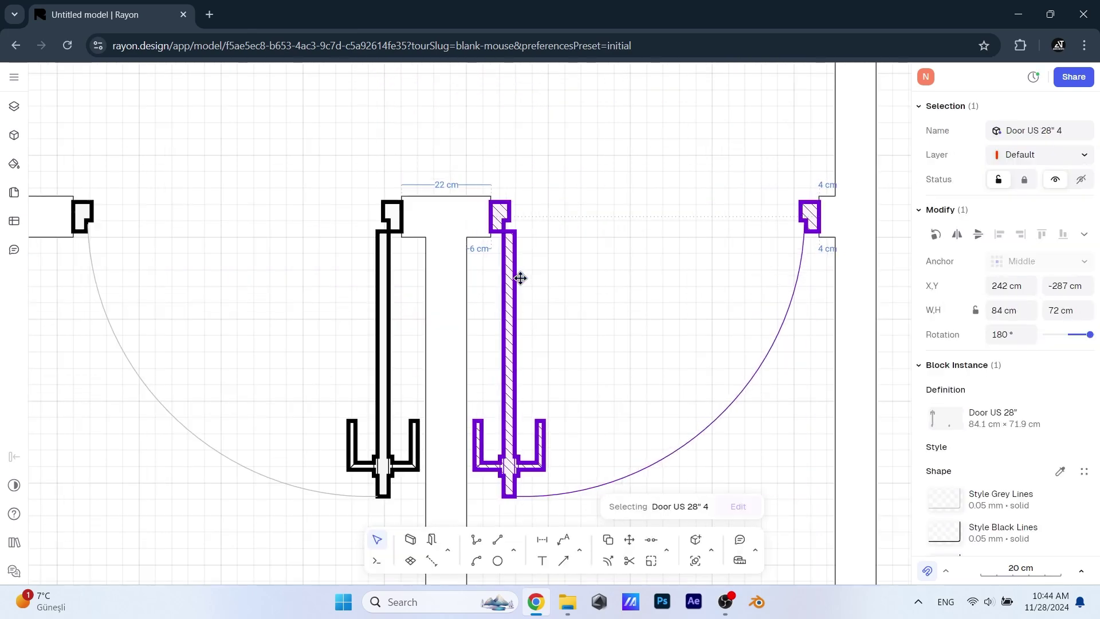
{"action": "scroll", "coordinate": [516, 275], "scroll_direction": "down", "scroll_amount": 4}
Step: Search the opening libraries for windows and make the 150 cm Window 1500 the active block
{"action": "mouse_move", "coordinate": [516, 275]}
{"action": "middle_mouse_down"}
{"action": "mouse_move", "coordinate": [436, 273]}
{"action": "mouse_move", "coordinate": [447, 215]}
{"action": "middle_mouse_up"}
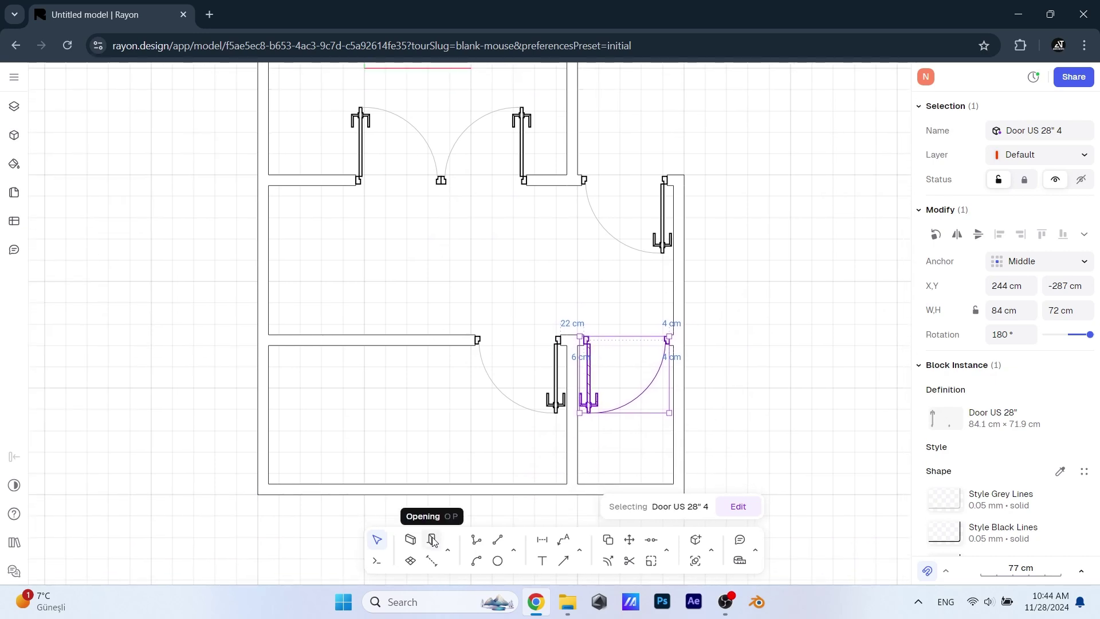
{"action": "key", "text": "space"}
{"action": "left_click", "coordinate": [1004, 188]}
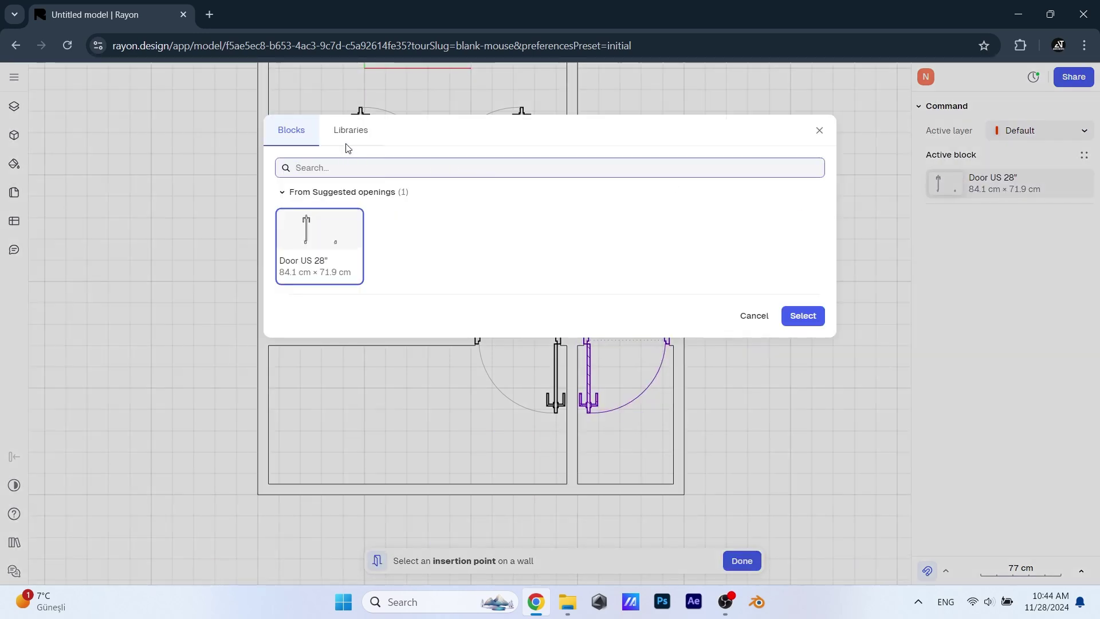
{"action": "left_click", "coordinate": [351, 130]}
{"action": "left_click", "coordinate": [340, 168]}
{"action": "type", "text": "wind"}
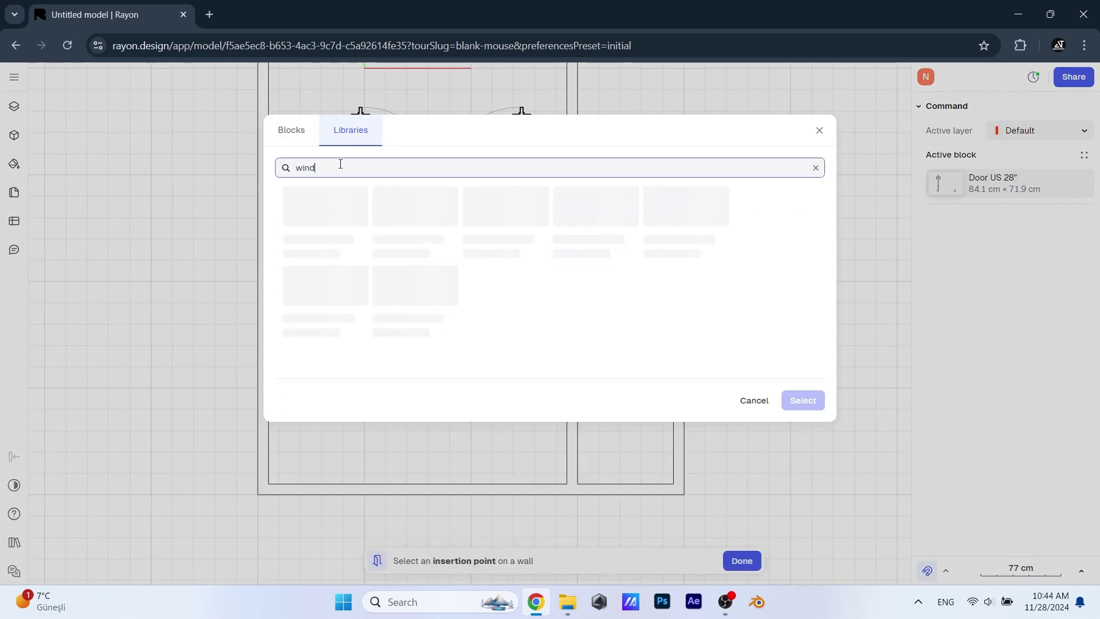
{"action": "type", "text": "ows"}
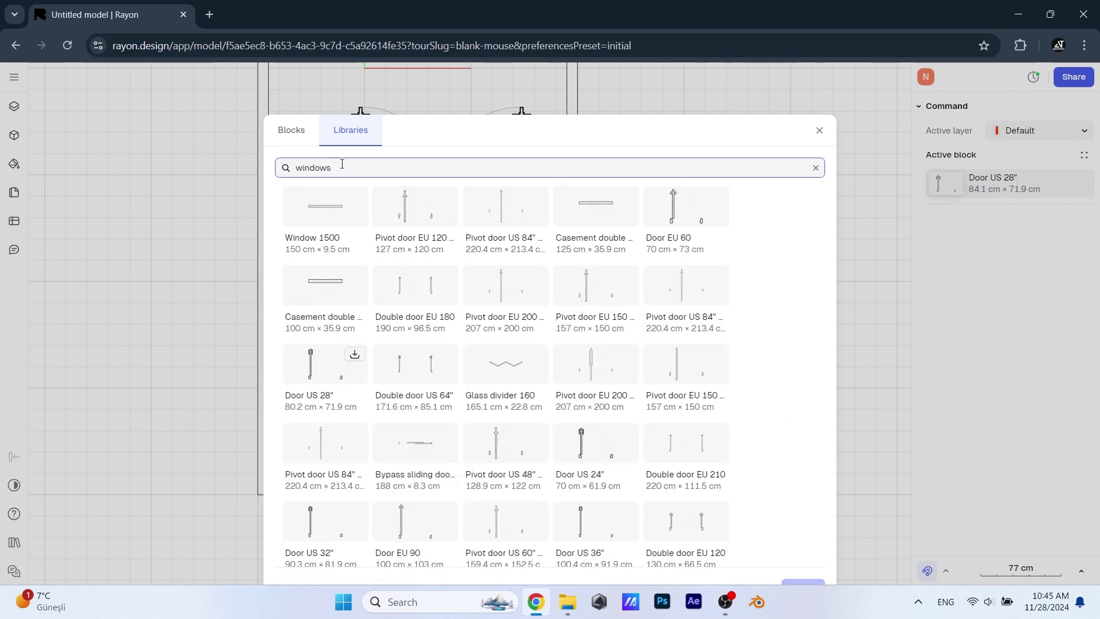
{"action": "scroll", "coordinate": [464, 305], "scroll_direction": "down", "scroll_amount": 4}
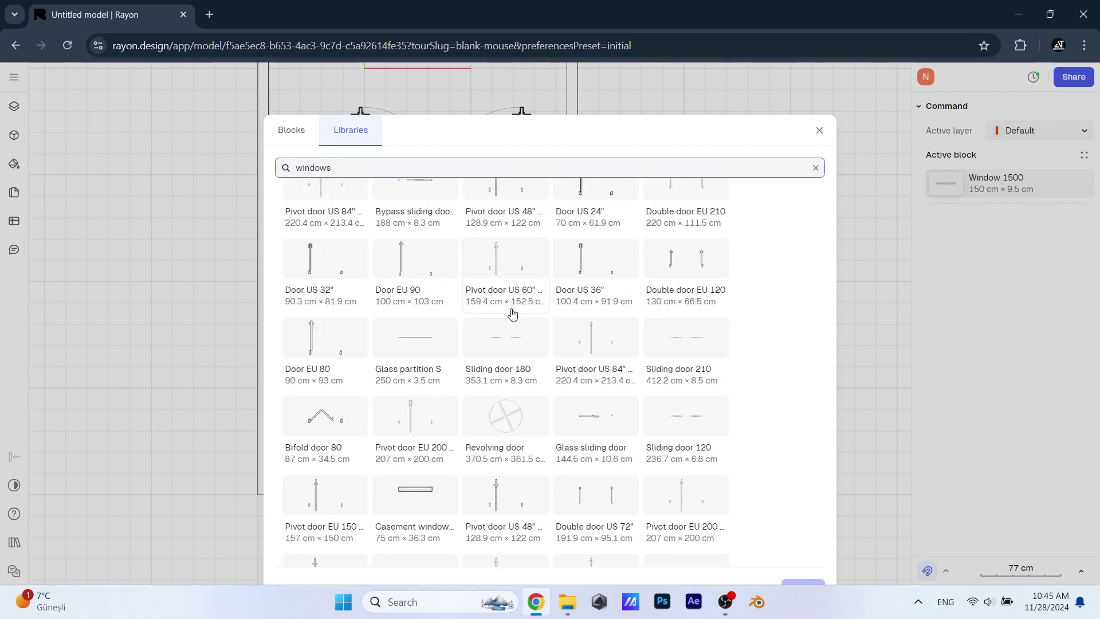
{"action": "scroll", "coordinate": [512, 309], "scroll_direction": "down", "scroll_amount": 4}
{"action": "scroll", "coordinate": [490, 300], "scroll_direction": "down", "scroll_amount": 3}
{"action": "scroll", "coordinate": [490, 302], "scroll_direction": "down", "scroll_amount": 3}
{"action": "scroll", "coordinate": [490, 301], "scroll_direction": "down", "scroll_amount": 3}
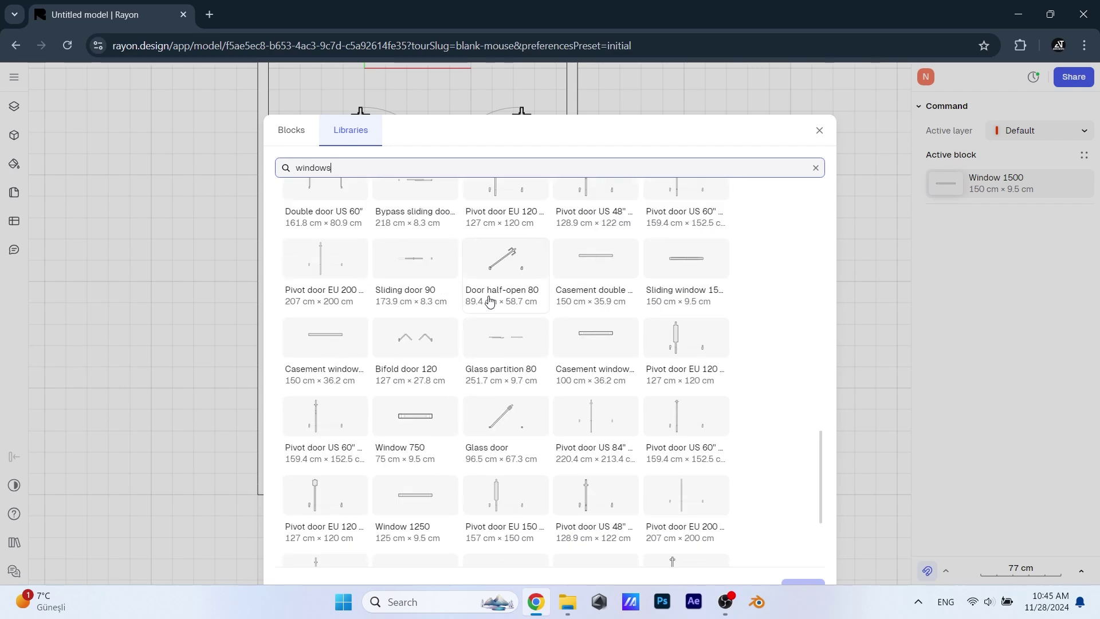
{"action": "scroll", "coordinate": [487, 300], "scroll_direction": "up", "scroll_amount": 3}
{"action": "scroll", "coordinate": [488, 300], "scroll_direction": "up", "scroll_amount": 3}
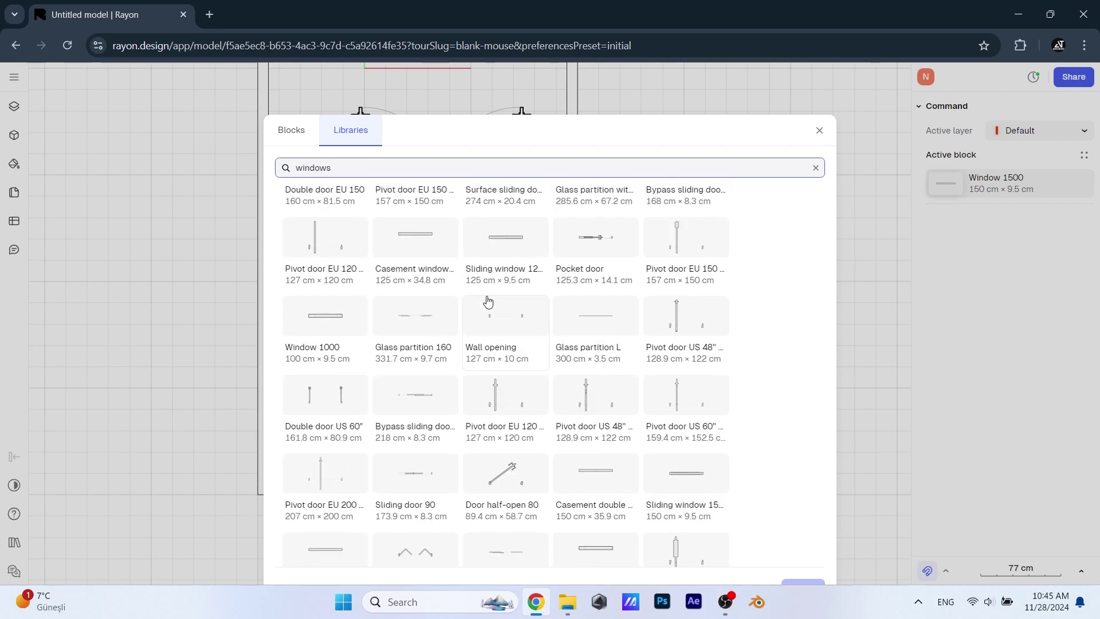
{"action": "scroll", "coordinate": [488, 300], "scroll_direction": "up", "scroll_amount": 3}
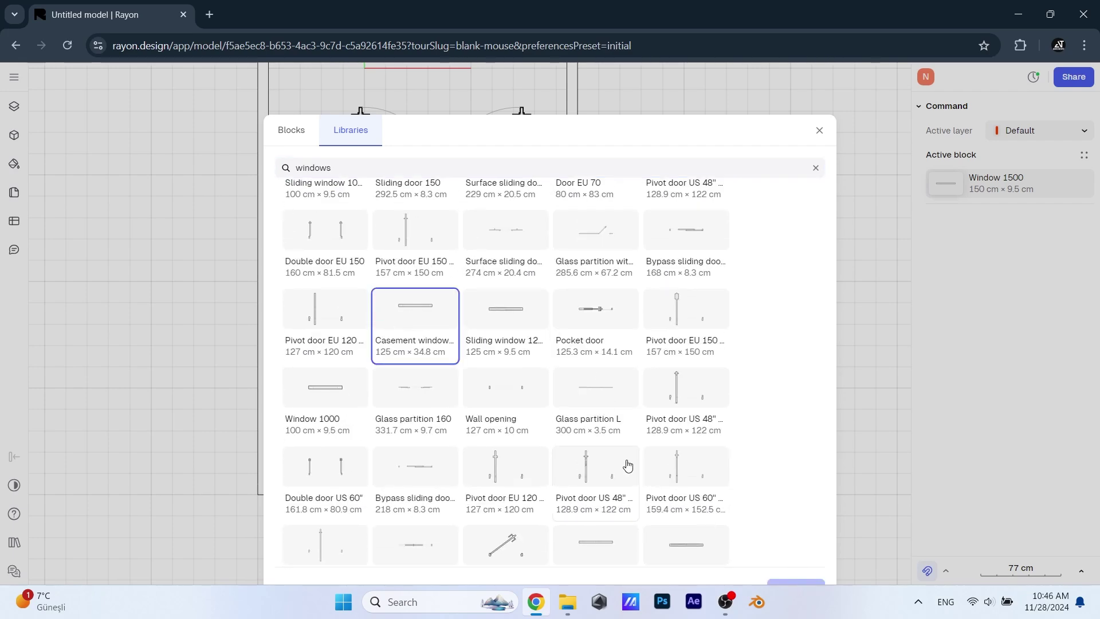
{"action": "left_click", "coordinate": [415, 318]}
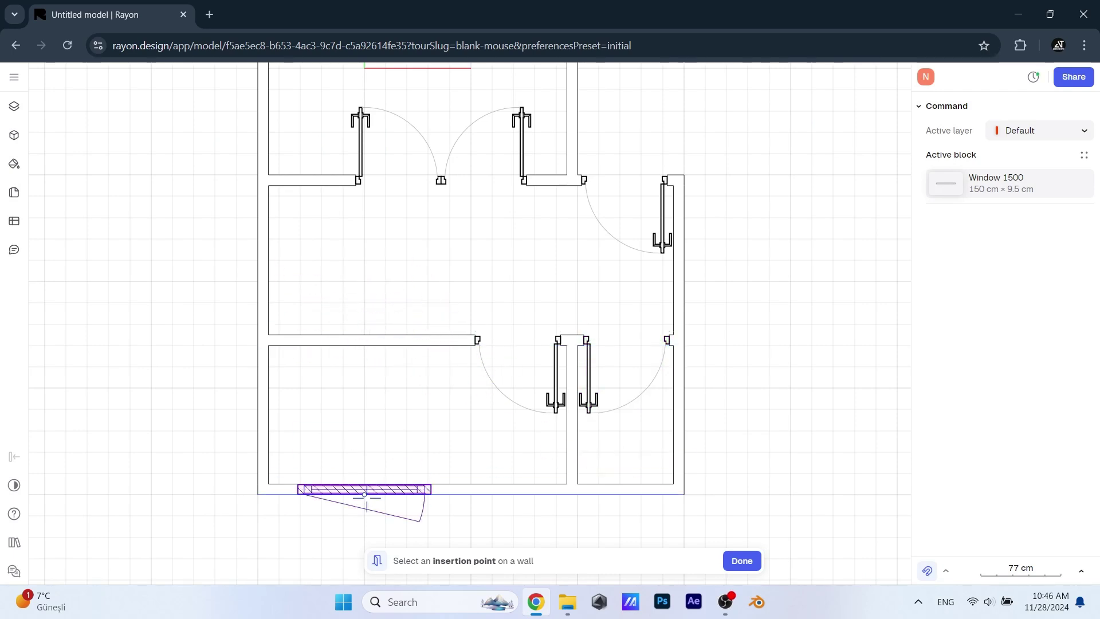
Step: Place windows on the bottom wall, the top wall and the upper and middle rooms' left walls
{"action": "left_click", "coordinate": [366, 493]}
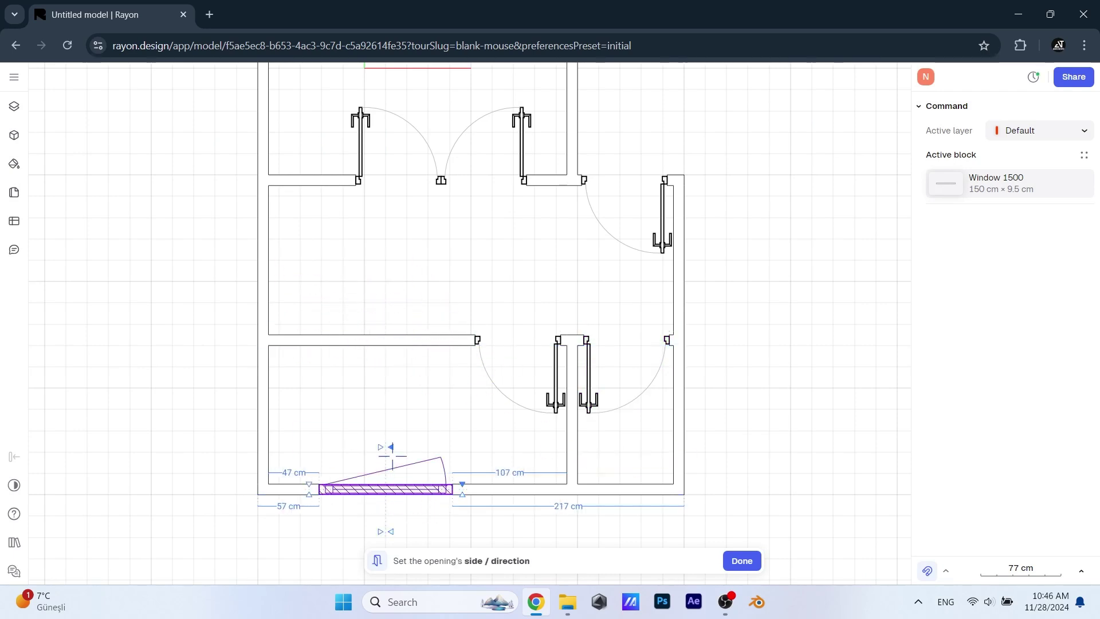
{"action": "scroll", "coordinate": [393, 404], "scroll_direction": "down", "scroll_amount": 2}
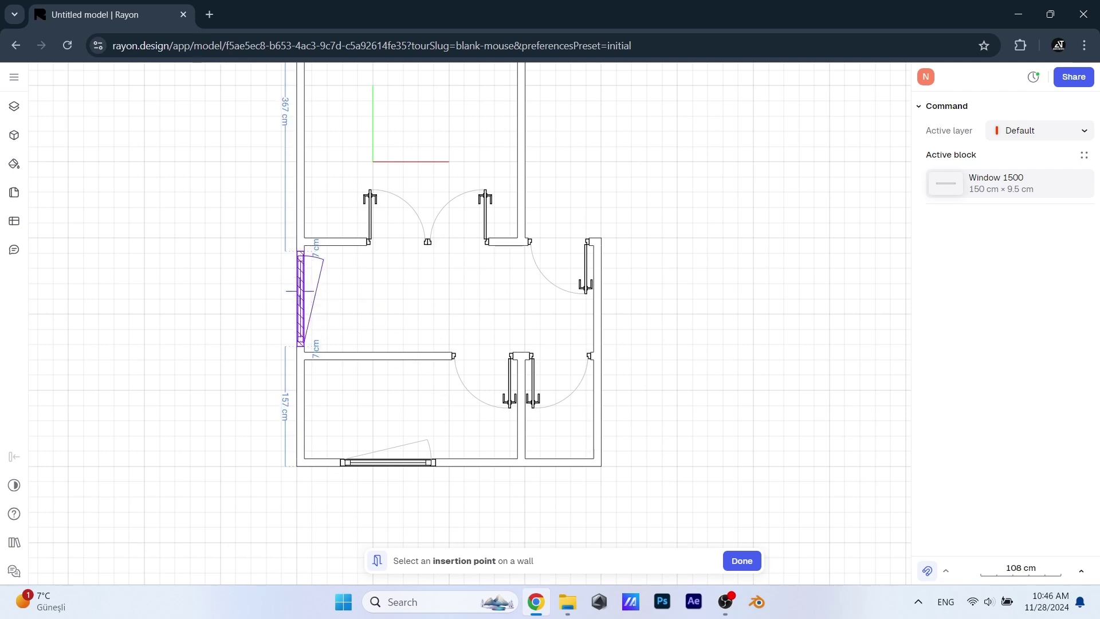
{"action": "scroll", "coordinate": [301, 292], "scroll_direction": "up", "scroll_amount": 3}
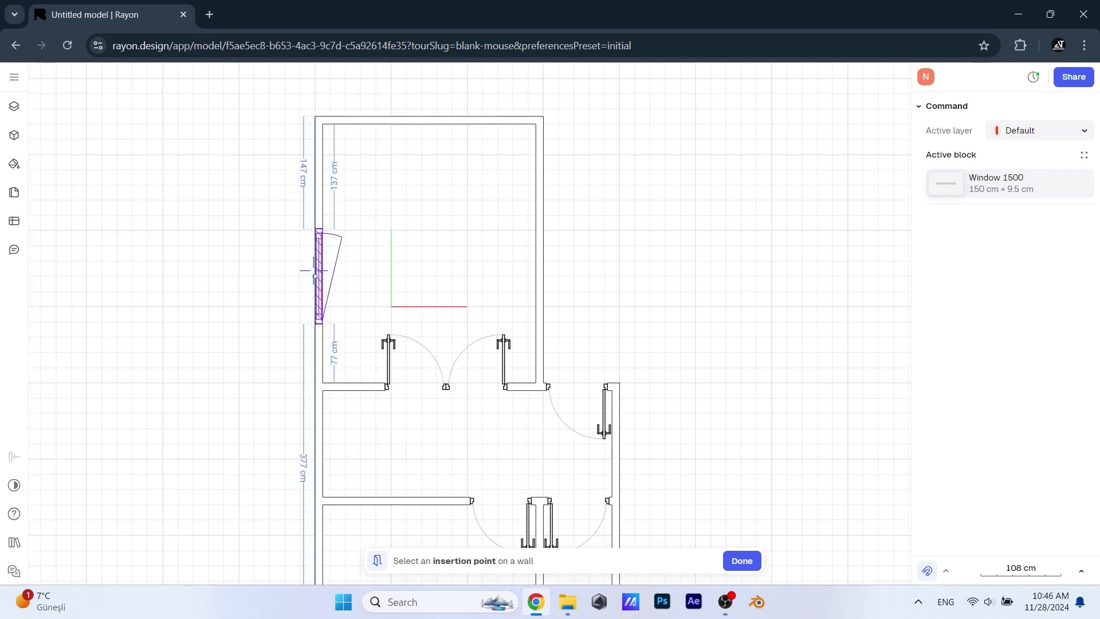
{"action": "left_click", "coordinate": [314, 257]}
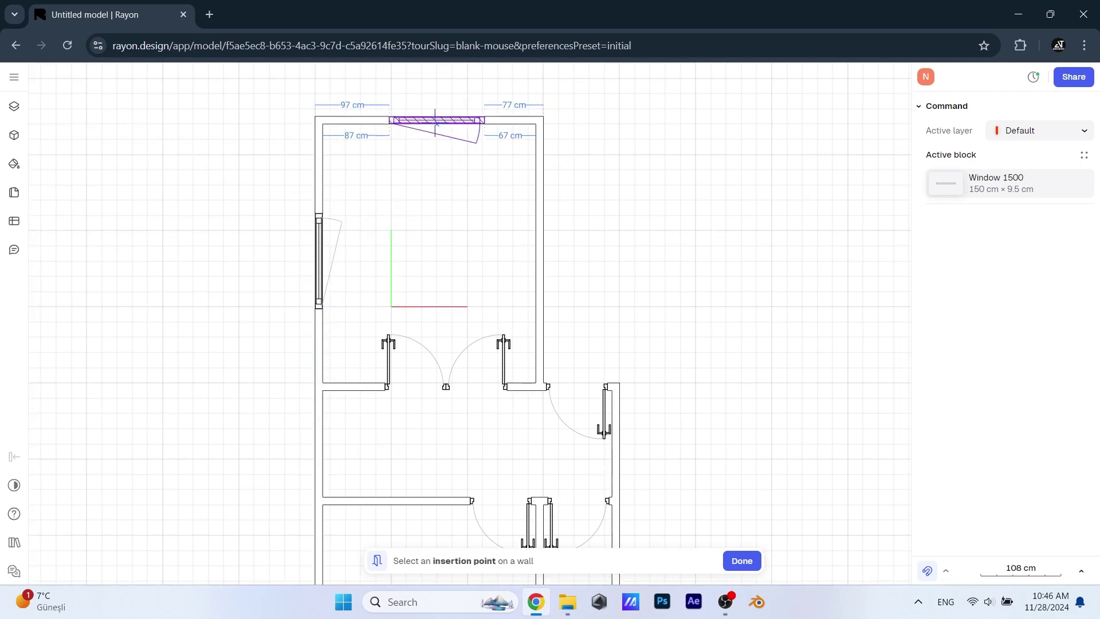
{"action": "left_click", "coordinate": [434, 121]}
{"action": "left_click", "coordinate": [455, 167]}
{"action": "middle_click_drag", "start_coordinate": [466, 265], "coordinate": [414, 125]}
{"action": "left_click", "coordinate": [268, 297]}
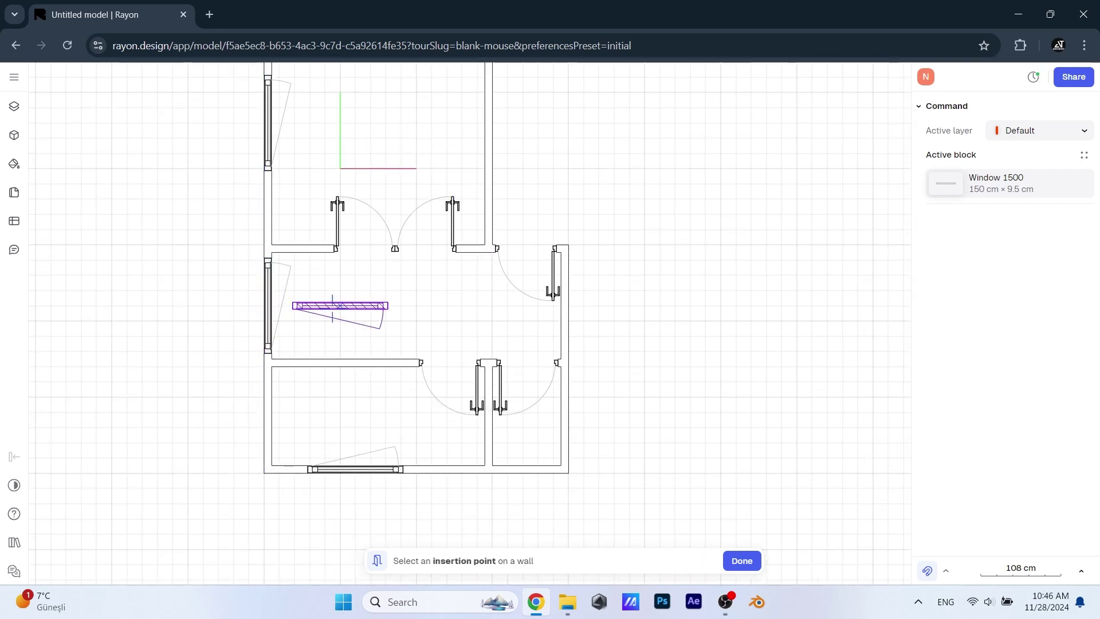
Step: Narrow the middle room's left-wall window to a 75 cm width
{"action": "key", "text": "Escape"}
{"action": "left_click", "coordinate": [267, 305]}
{"action": "scroll", "coordinate": [369, 310], "scroll_direction": "up", "scroll_amount": 3}
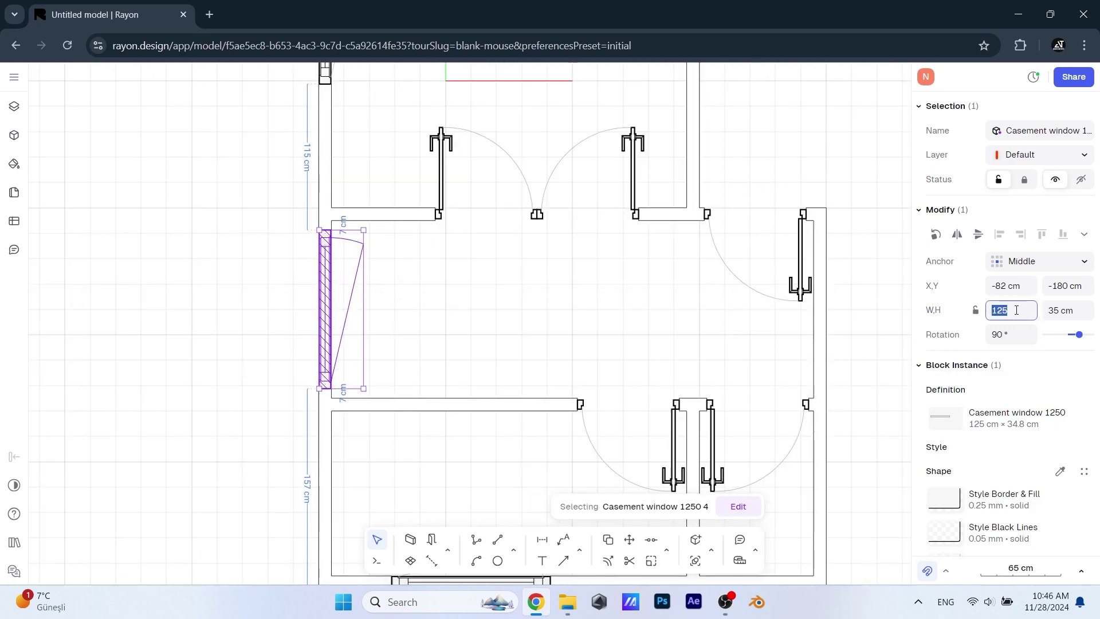
{"action": "type", "text": "75"}
{"action": "key", "text": "Return"}
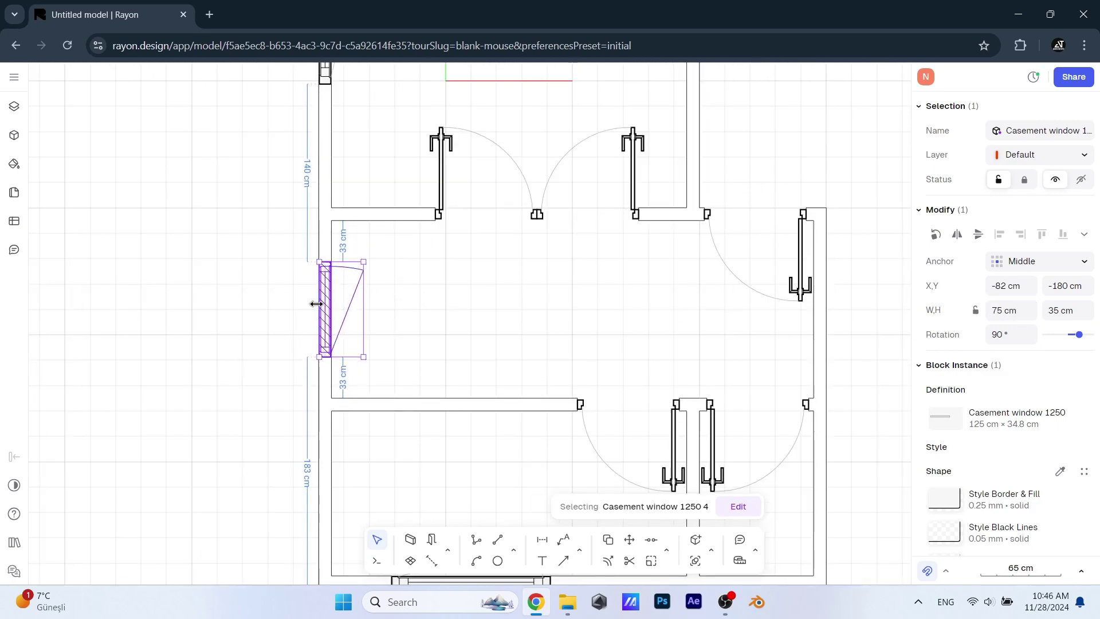
{"action": "scroll", "coordinate": [438, 326], "scroll_direction": "down", "scroll_amount": 2}
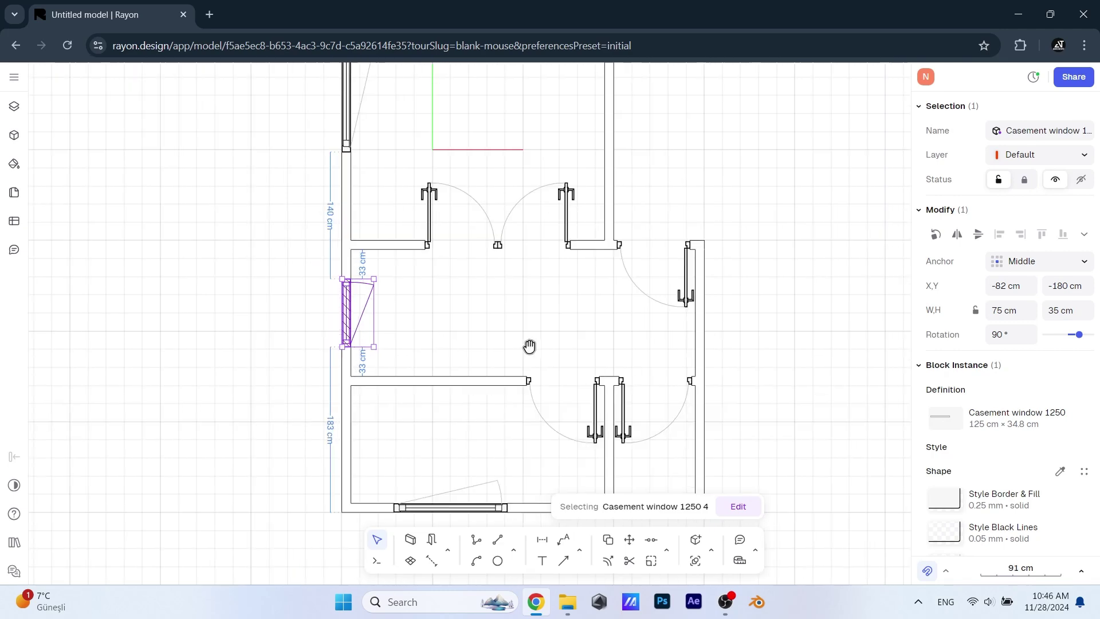
{"action": "scroll", "coordinate": [464, 300], "scroll_direction": "down", "scroll_amount": 2}
{"action": "scroll", "coordinate": [515, 293], "scroll_direction": "down", "scroll_amount": 2}
{"action": "left_click", "coordinate": [533, 288]}
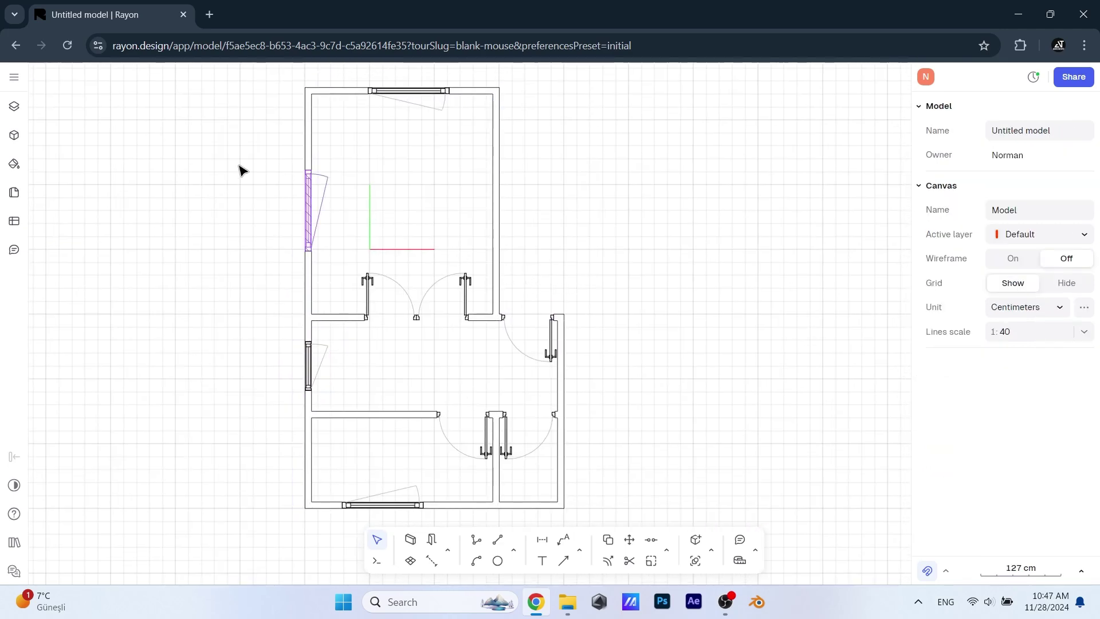
Step: Export the Rayon floor plan as a DXF file and download it
{"action": "left_click", "coordinate": [14, 81]}
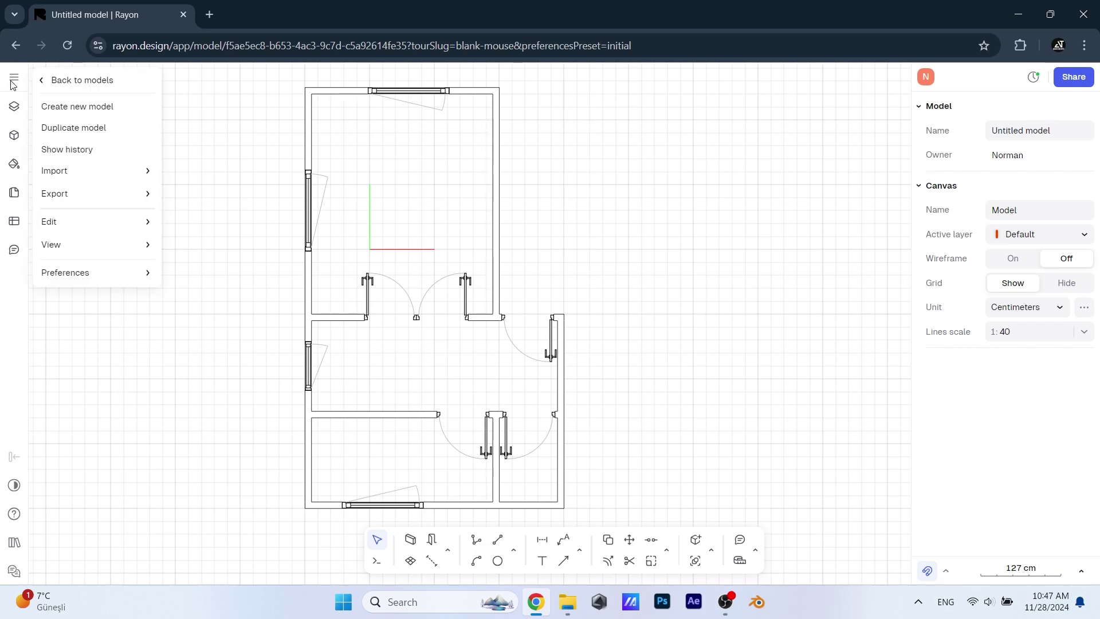
{"action": "mouse_move", "coordinate": [86, 193]}
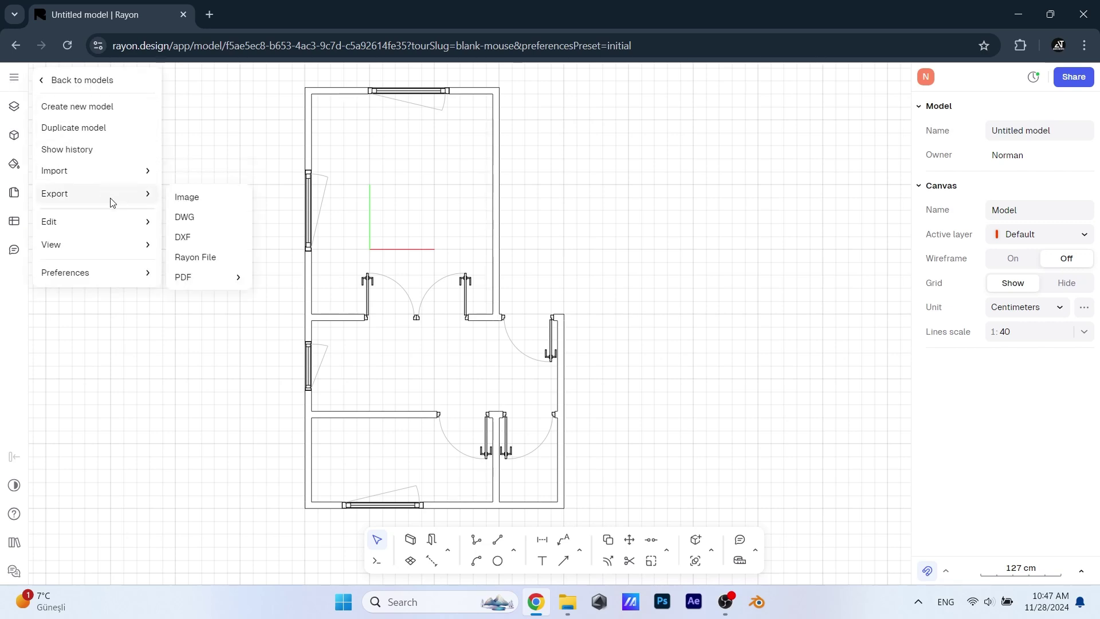
{"action": "left_click", "coordinate": [199, 240]}
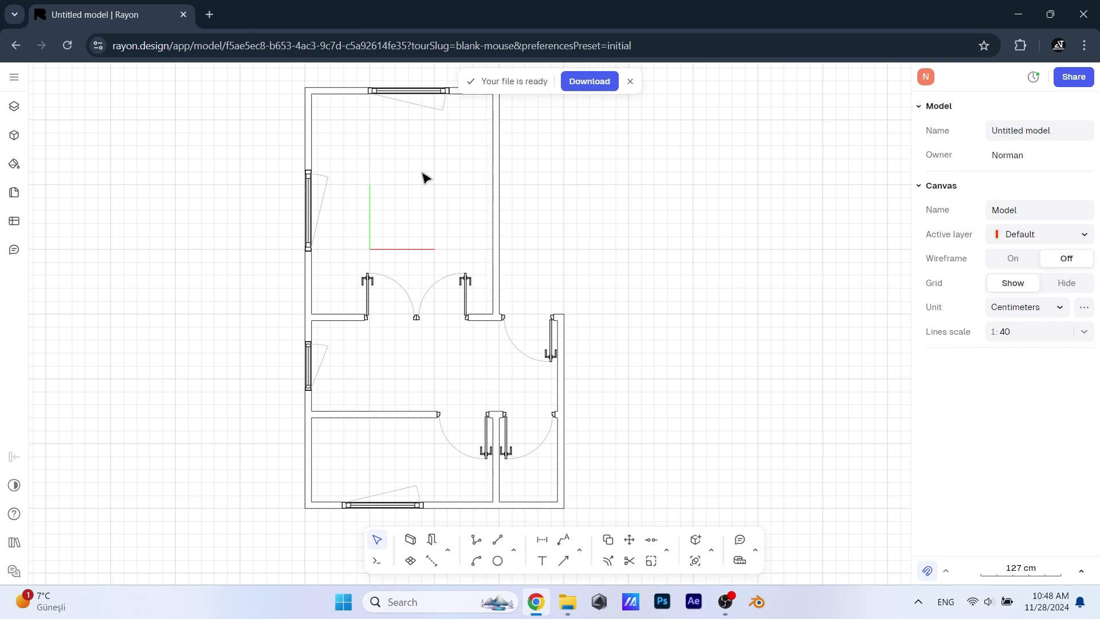
{"action": "left_click", "coordinate": [590, 80]}
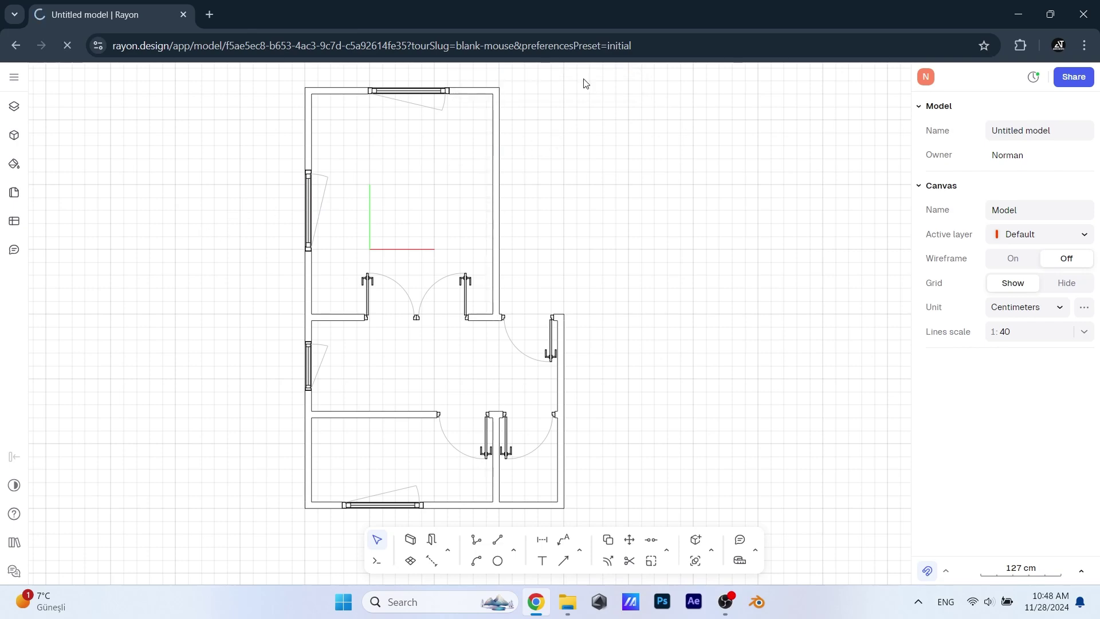
Step: In Blender, select and delete all default scene objects
{"action": "left_click", "coordinate": [756, 602]}
{"action": "key", "text": "a"}
{"action": "key", "text": "x"}
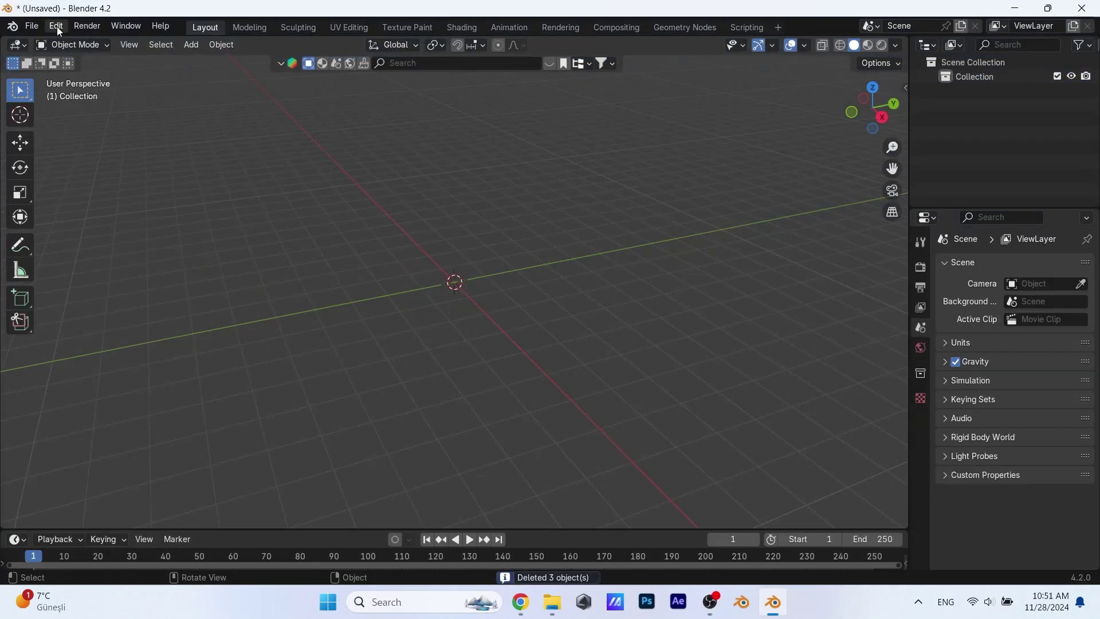
{"action": "left_click", "coordinate": [57, 26]}
{"action": "left_click", "coordinate": [104, 206]}
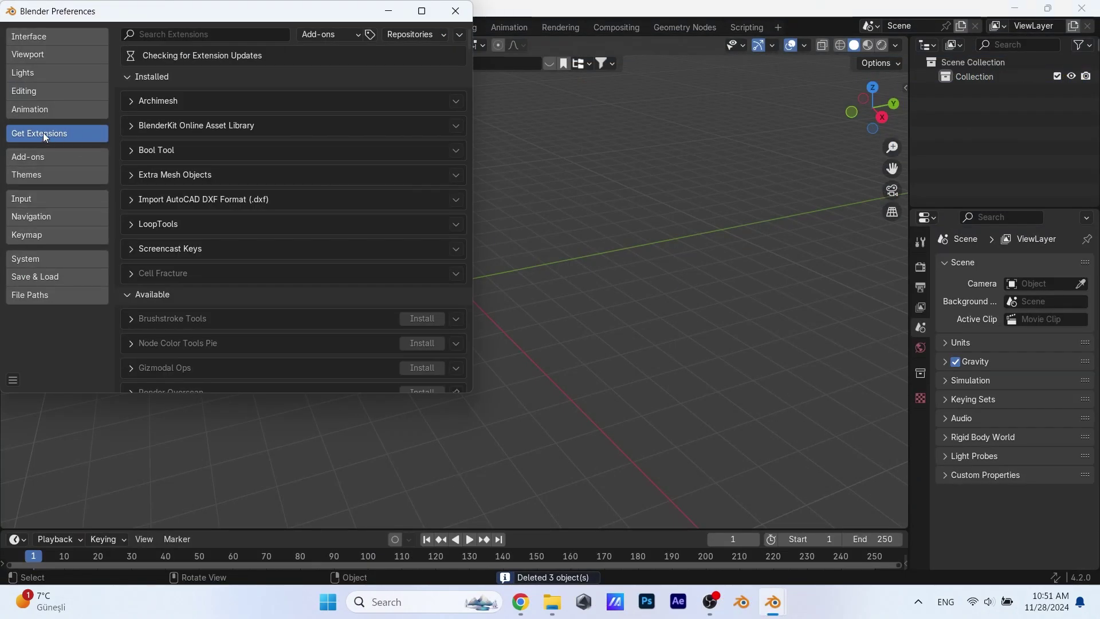
{"action": "left_click", "coordinate": [197, 34]}
{"action": "type", "text": "dxf"}
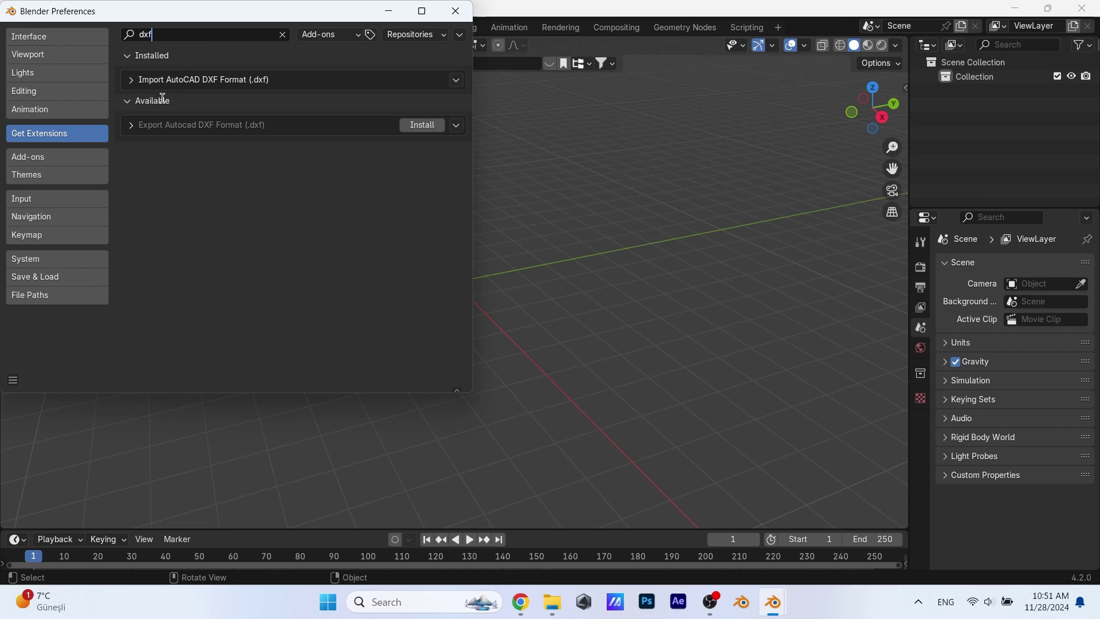
{"action": "left_click", "coordinate": [93, 157]}
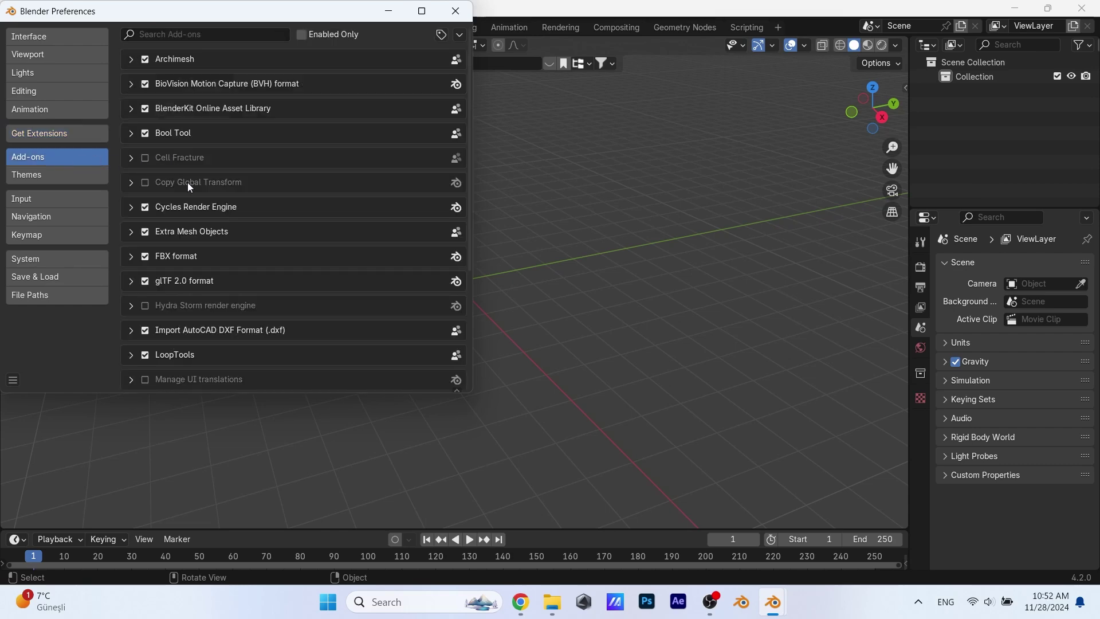
{"action": "left_click", "coordinate": [516, 22]}
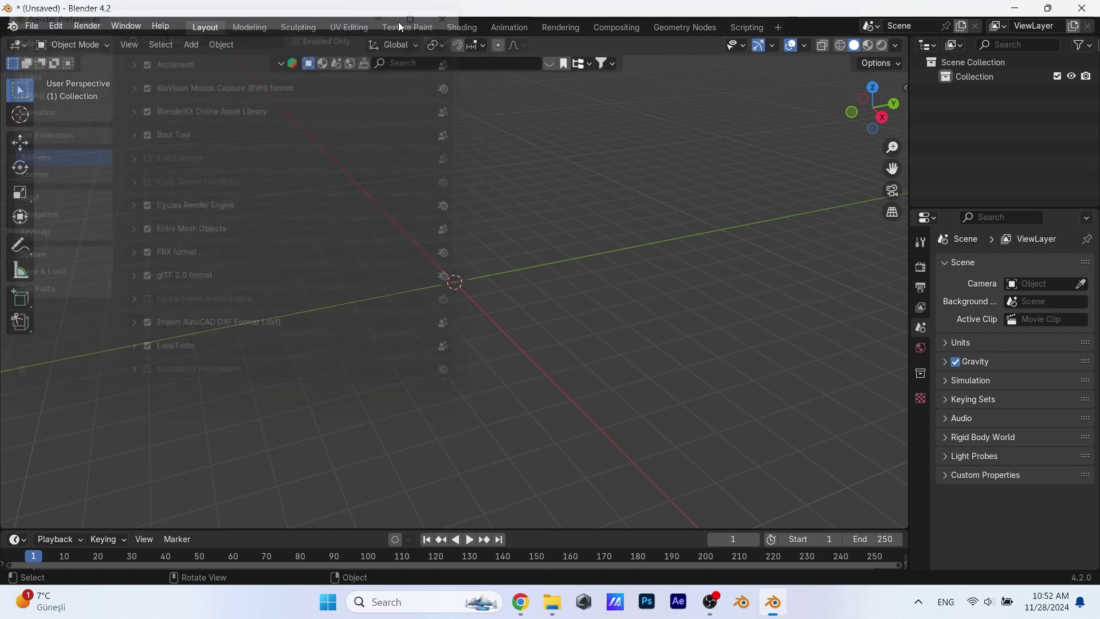
{"action": "left_click", "coordinate": [32, 25]}
{"action": "mouse_move", "coordinate": [95, 228]}
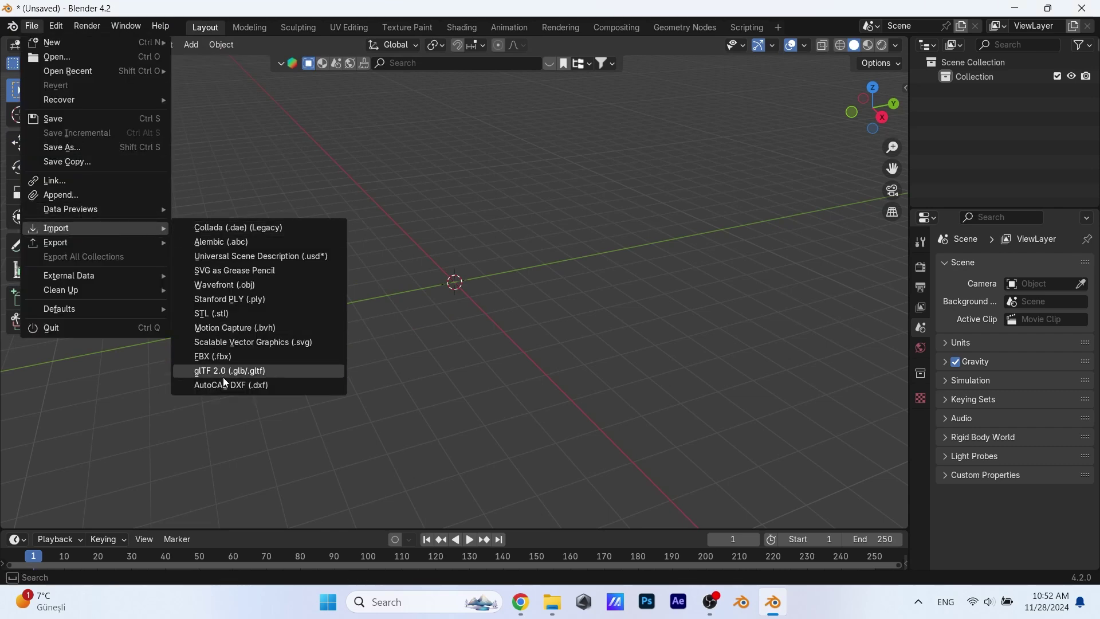
Step: Import the floor plan DXF from the Downloads folder as an AutoCAD DXF
{"action": "left_click", "coordinate": [224, 381]}
{"action": "left_click", "coordinate": [235, 239]}
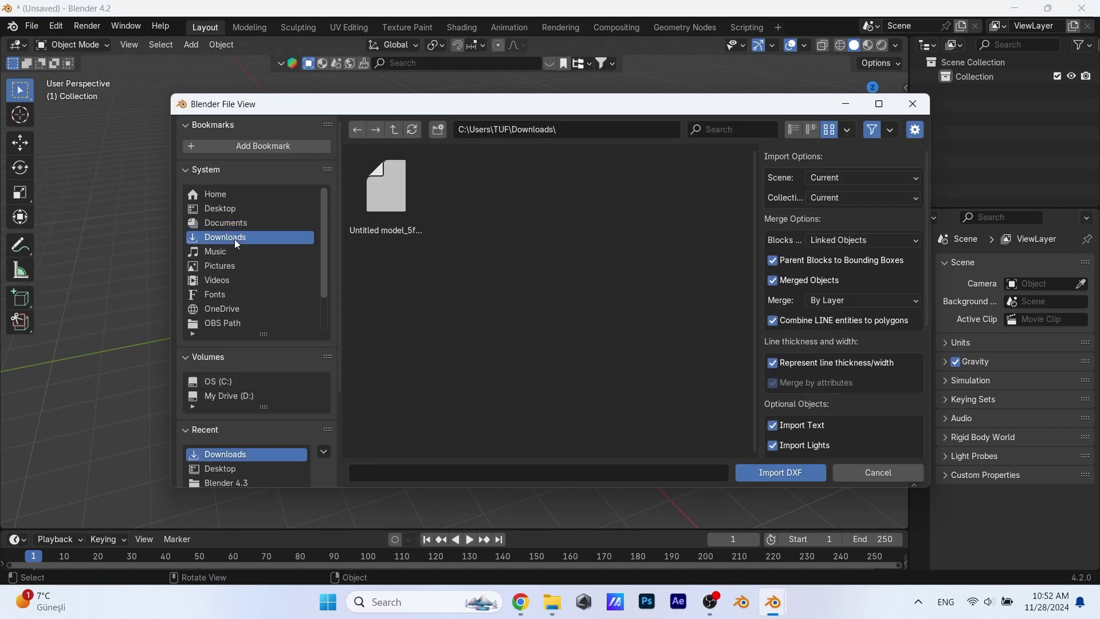
{"action": "double_click", "coordinate": [384, 198]}
Step: Check the imported plan from the top, then select the wall outline curve and show its data settings
{"action": "middle_click_drag", "start_coordinate": [399, 240], "coordinate": [512, 320]}
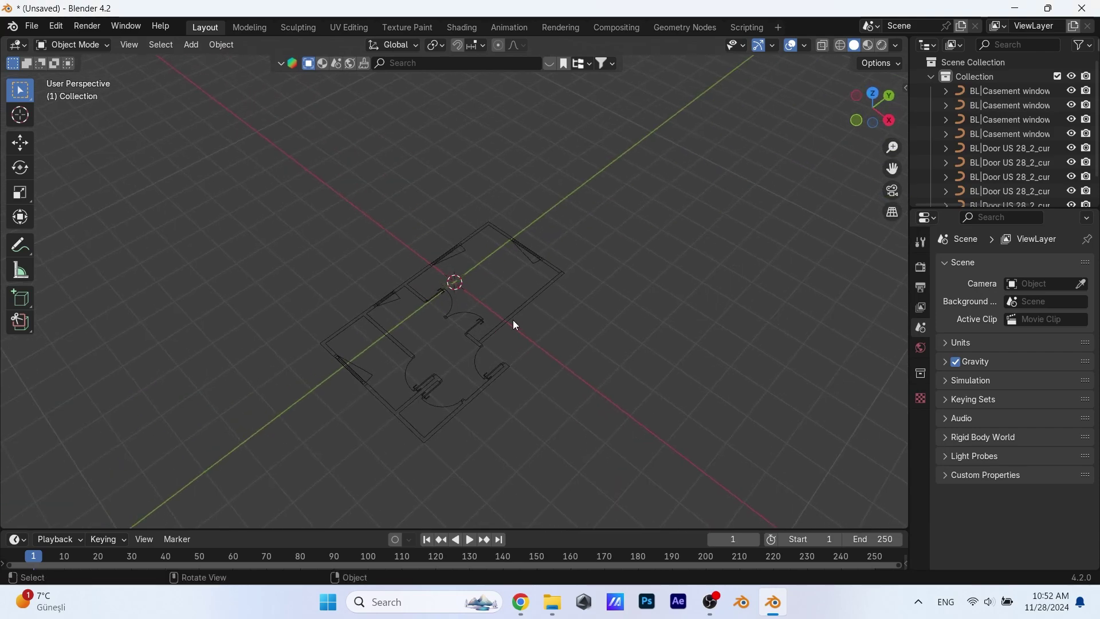
{"action": "left_click", "coordinate": [513, 327]}
{"action": "scroll", "coordinate": [507, 344], "scroll_direction": "up", "scroll_amount": 3}
{"action": "key", "text": "KP_7"}
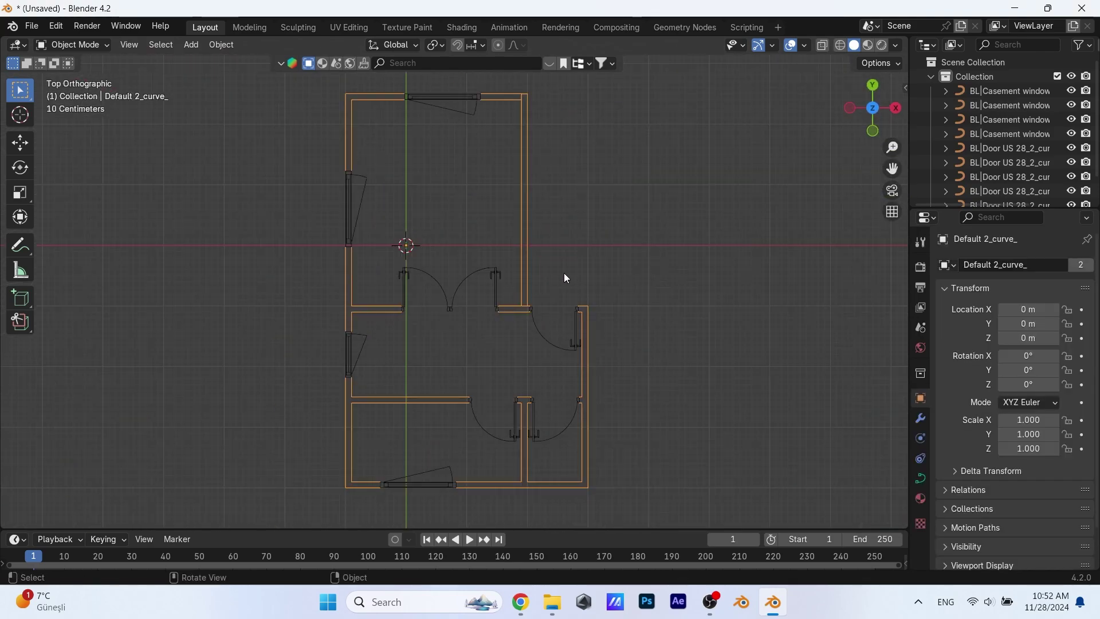
{"action": "key", "text": "a"}
{"action": "mouse_move", "coordinate": [642, 247]}
{"action": "middle_mouse_down"}
{"action": "mouse_move", "coordinate": [548, 197]}
{"action": "mouse_move", "coordinate": [567, 258]}
{"action": "middle_mouse_up"}
{"action": "left_click", "coordinate": [574, 280]}
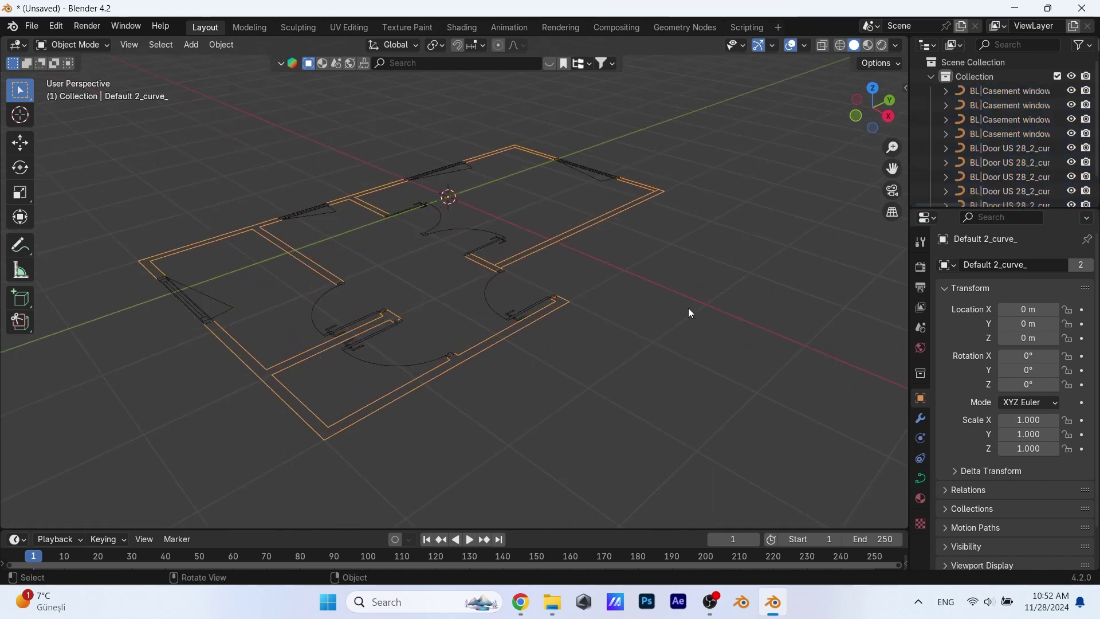
{"action": "left_click", "coordinate": [920, 478]}
Step: Convert the wall curve to a mesh and merge its overlapping vertices by distance
{"action": "left_click", "coordinate": [221, 44]}
{"action": "mouse_move", "coordinate": [242, 456]}
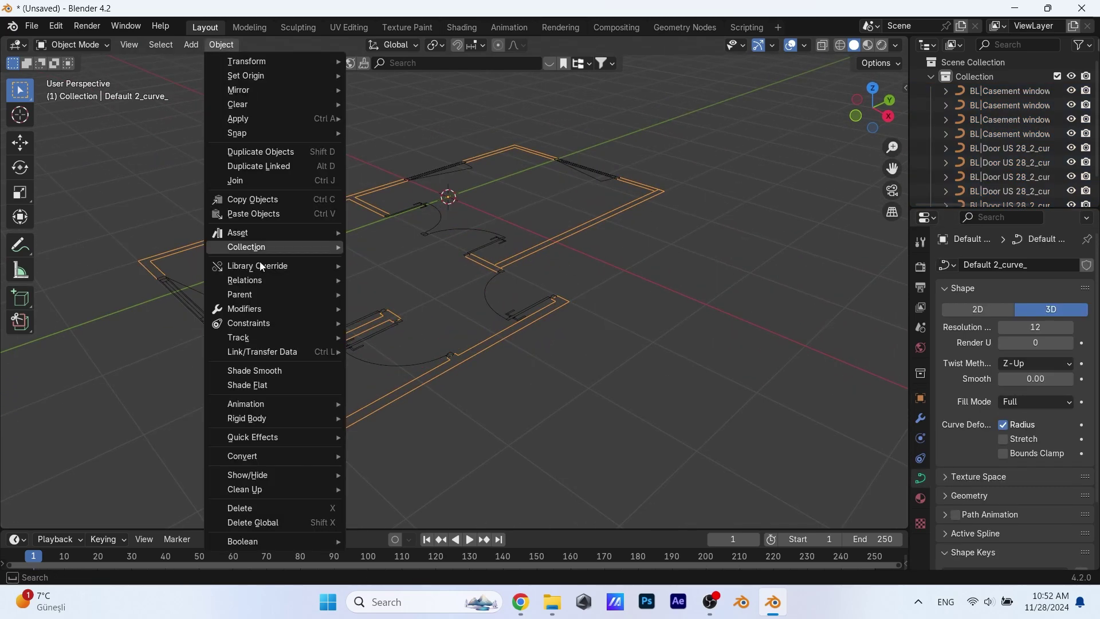
{"action": "left_click", "coordinate": [388, 455]}
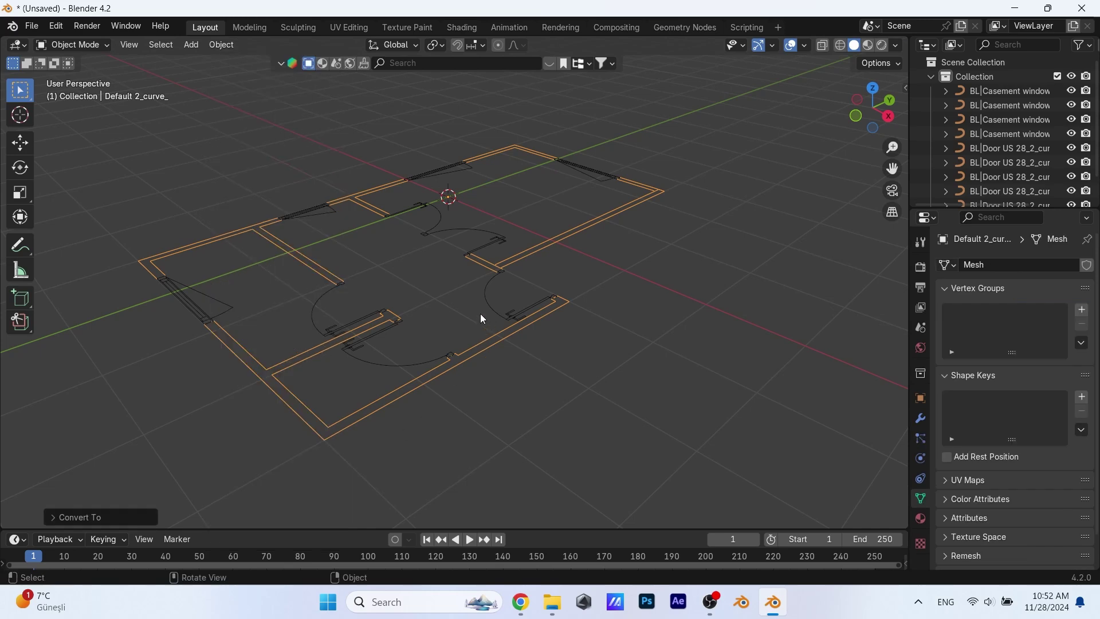
{"action": "key", "text": "Tab"}
{"action": "key", "text": "a"}
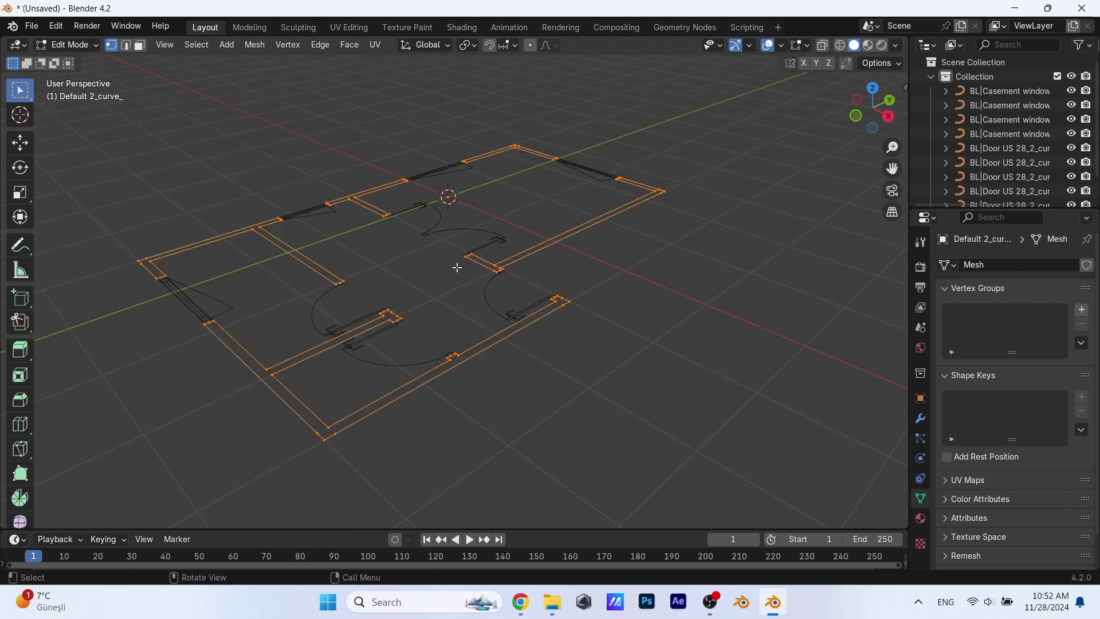
{"action": "key", "text": "m"}
{"action": "left_click", "coordinate": [443, 312]}
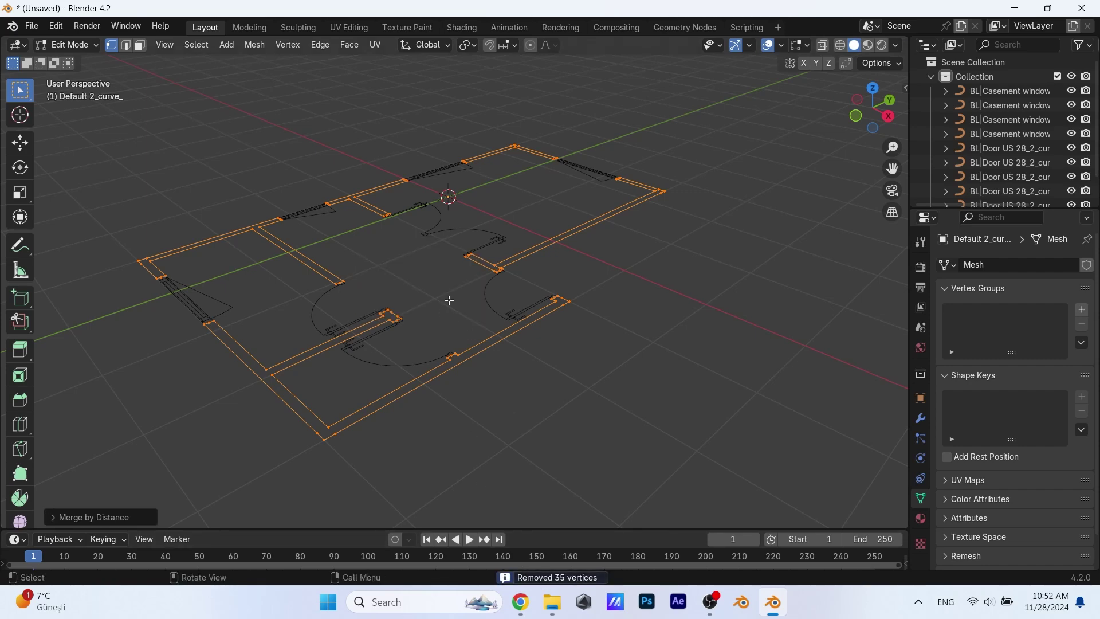
Step: Fill the wall outline and extrude it upward, then check the walls from the front
{"action": "key", "text": "f"}
{"action": "key", "text": "e"}
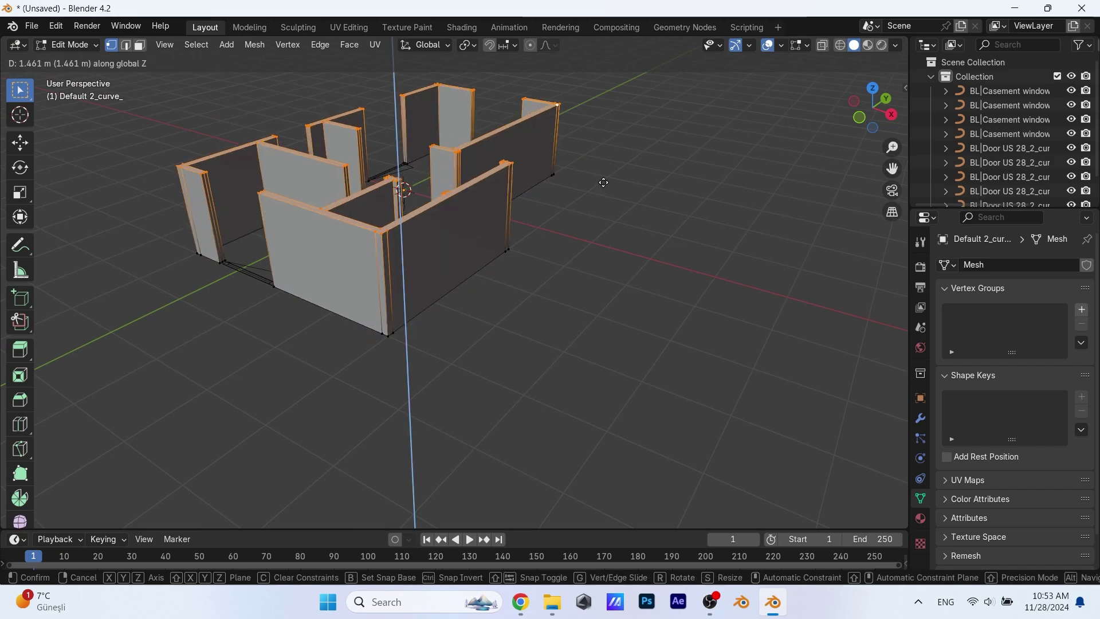
{"action": "left_click", "coordinate": [604, 183]}
{"action": "middle_click_drag", "start_coordinate": [603, 183], "coordinate": [555, 207]}
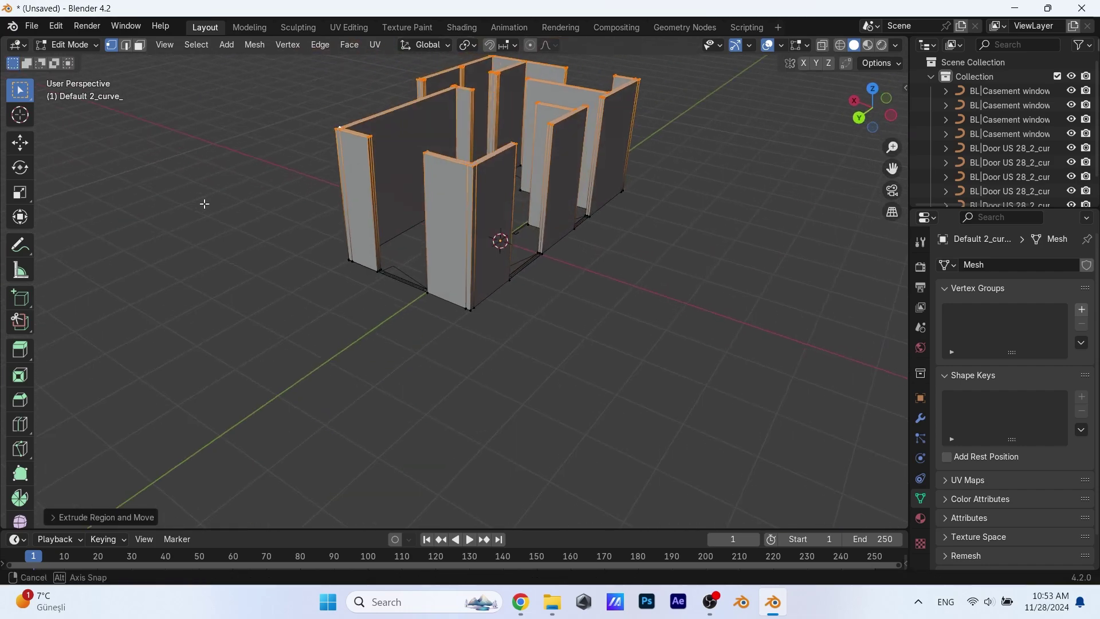
{"action": "key", "text": "KP_1"}
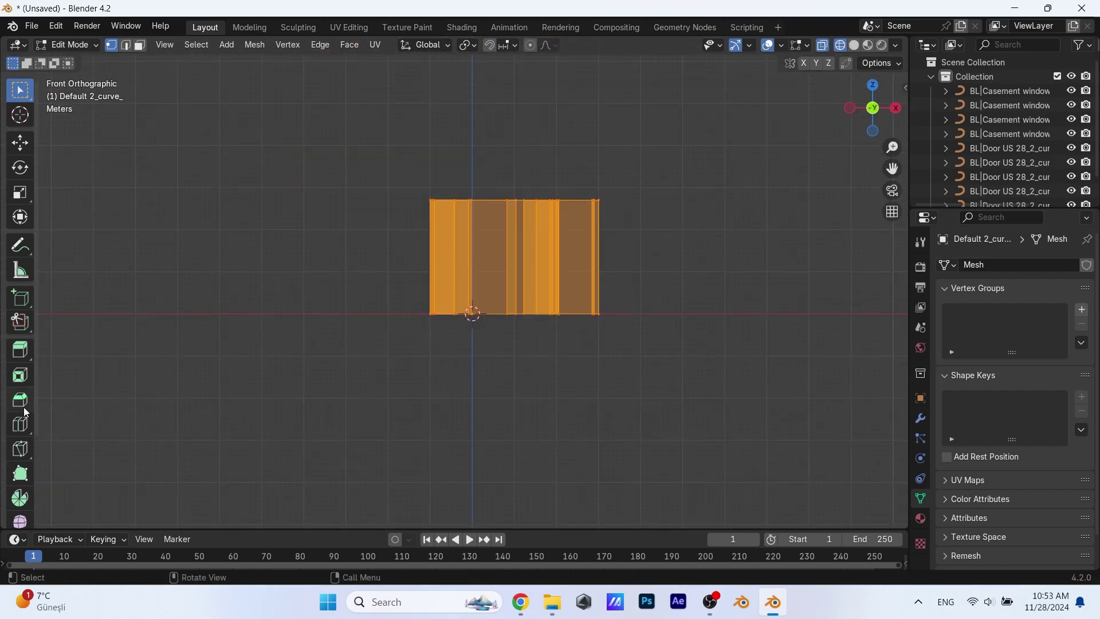
Step: Slice all the walls horizontally partway up with the Bisect tool
{"action": "left_click_drag", "start_coordinate": [21, 366], "coordinate": [78, 393]}
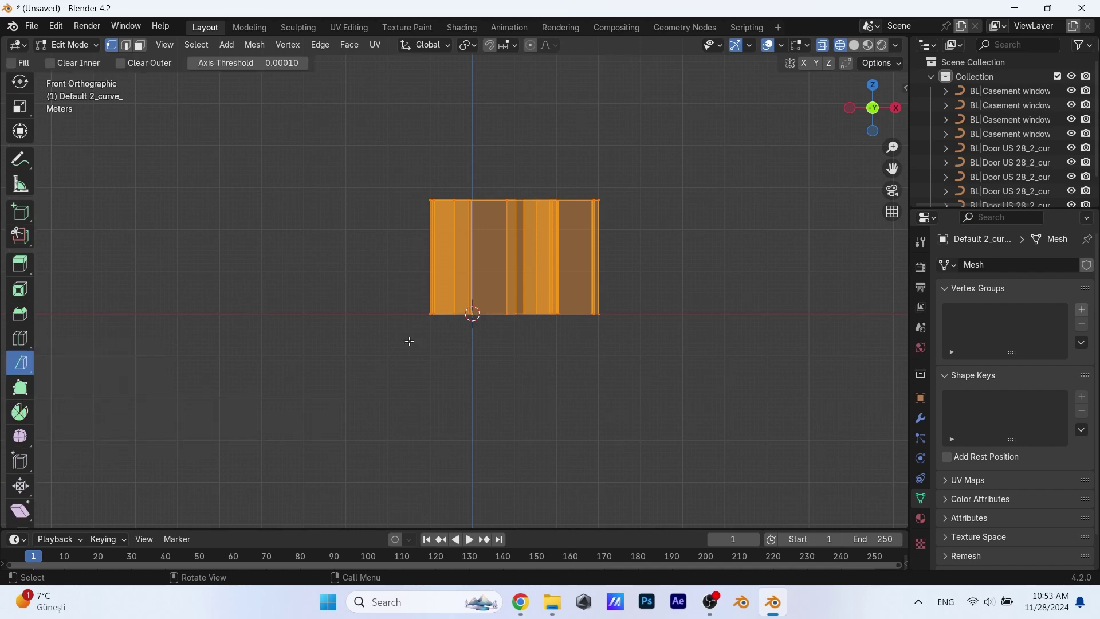
{"action": "key", "text": "Tab"}
{"action": "key", "text": "Tab"}
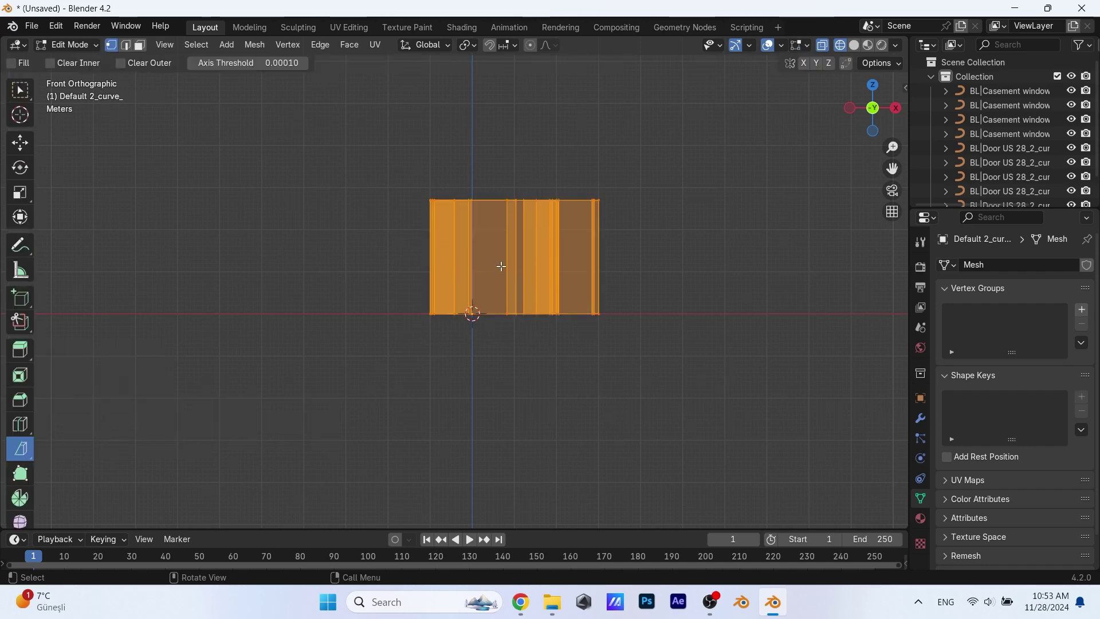
{"action": "key", "text": "ctrl+r"}
{"action": "right_click", "coordinate": [400, 264]}
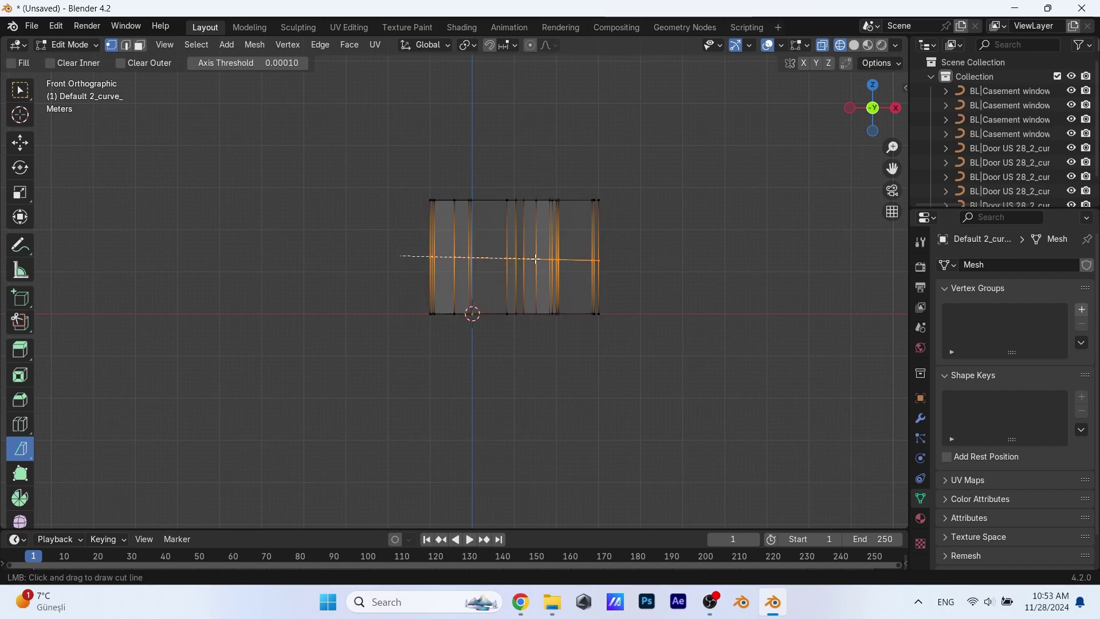
{"action": "left_click_drag", "start_coordinate": [401, 256], "coordinate": [652, 257]}
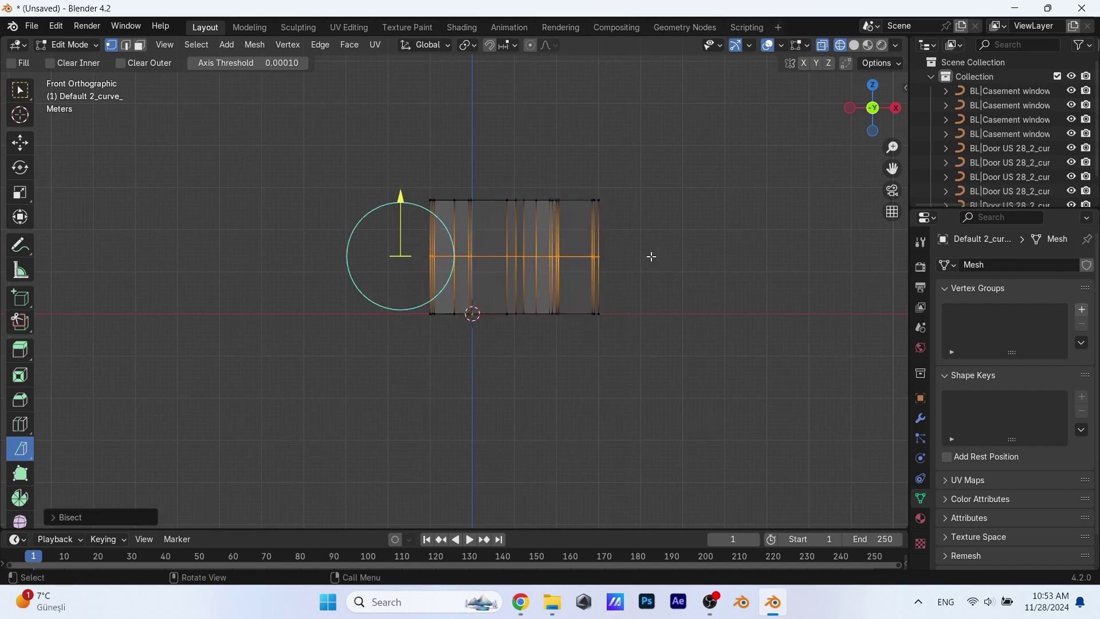
Step: Flatten the cut edges to one height with S Z 0 and raise them above the doors
{"action": "key", "text": "w"}
{"action": "scroll", "coordinate": [636, 233], "scroll_direction": "up", "scroll_amount": 1}
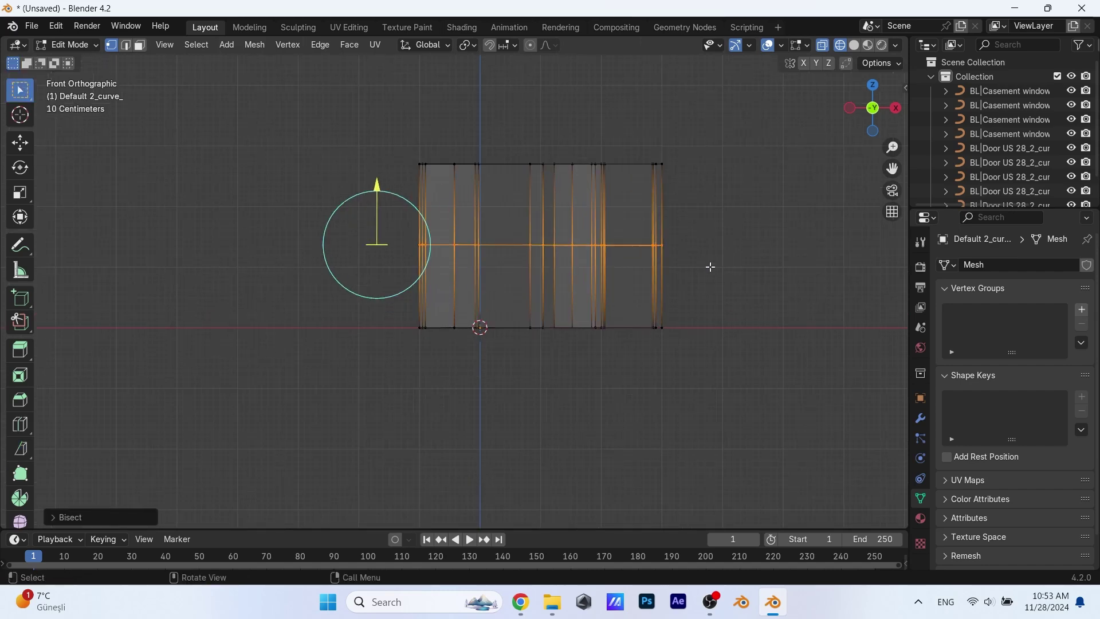
{"action": "key", "text": "s"}
{"action": "key", "text": "z"}
{"action": "key", "text": "Return"}
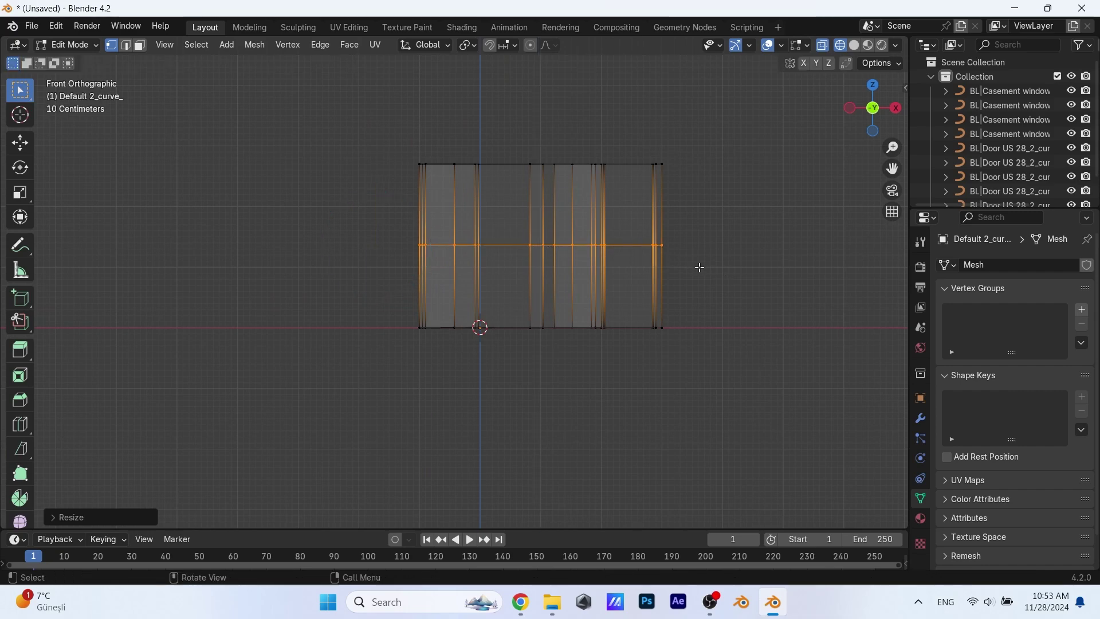
{"action": "key", "text": "g"}
{"action": "key", "text": "z"}
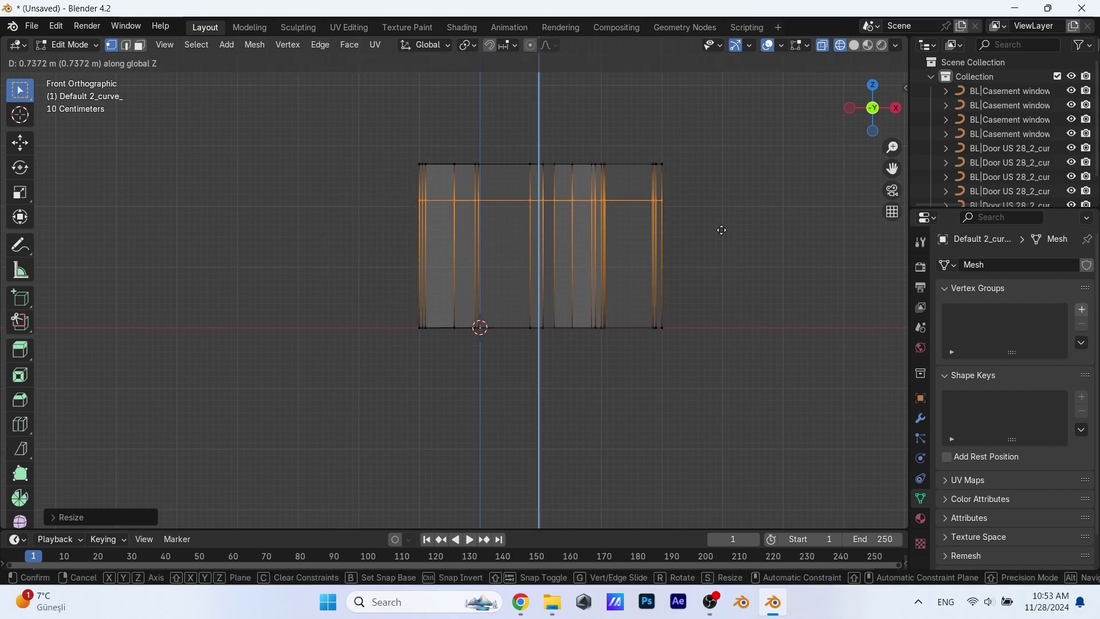
{"action": "left_click", "coordinate": [721, 230]}
Step: Make two further extrusions on the walls from a high perspective view
{"action": "mouse_move", "coordinate": [602, 301]}
{"action": "middle_mouse_down"}
{"action": "mouse_move", "coordinate": [473, 258]}
{"action": "mouse_move", "coordinate": [387, 276]}
{"action": "middle_mouse_up"}
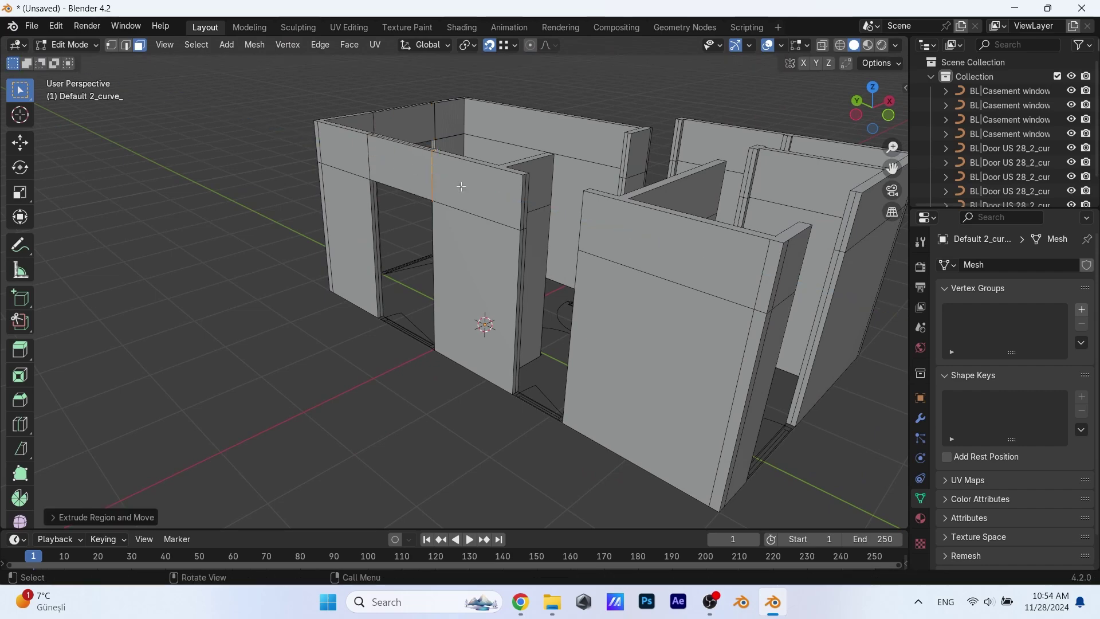
{"action": "mouse_move", "coordinate": [461, 186]}
{"action": "middle_mouse_down"}
{"action": "mouse_move", "coordinate": [357, 319]}
{"action": "mouse_move", "coordinate": [387, 275]}
{"action": "mouse_move", "coordinate": [361, 258]}
{"action": "mouse_move", "coordinate": [540, 272]}
{"action": "middle_mouse_up"}
{"action": "key", "text": "e"}
{"action": "left_click", "coordinate": [312, 292]}
{"action": "key", "text": "e"}
{"action": "left_click", "coordinate": [516, 224]}
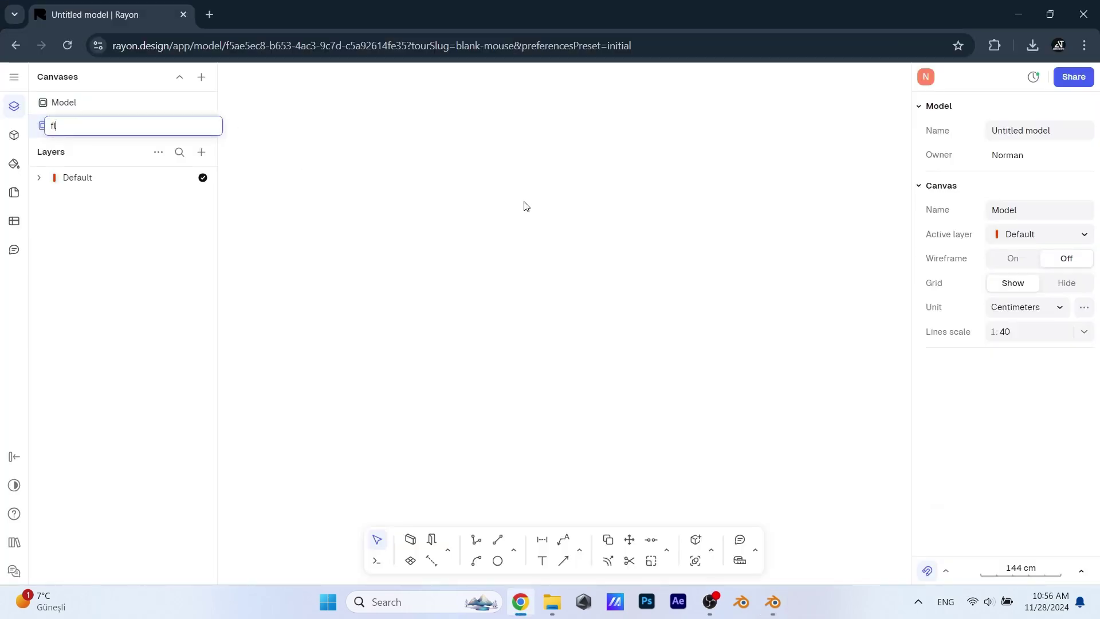
Step: Name the canvas 'floor plan' and drop floor plan.jpg onto it, framed around the main entry
{"action": "key", "text": "Return"}
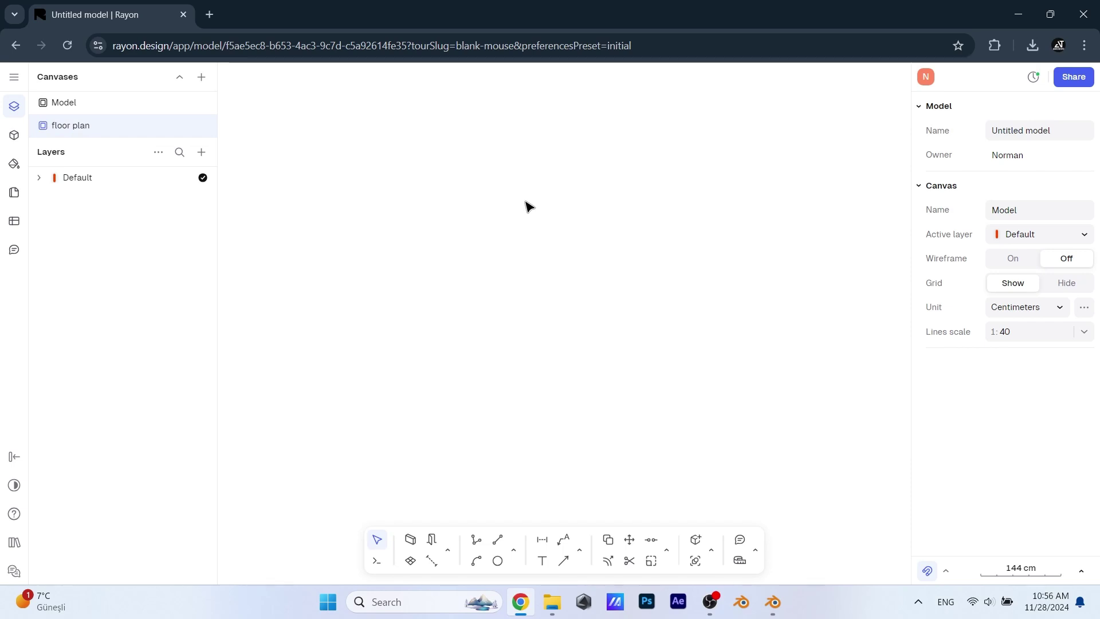
{"action": "left_click", "coordinate": [552, 602]}
{"action": "mouse_move", "coordinate": [163, 155]}
{"action": "left_mouse_down"}
{"action": "mouse_move", "coordinate": [375, 297]}
{"action": "mouse_move", "coordinate": [521, 602]}
{"action": "mouse_move", "coordinate": [518, 351]}
{"action": "left_mouse_up"}
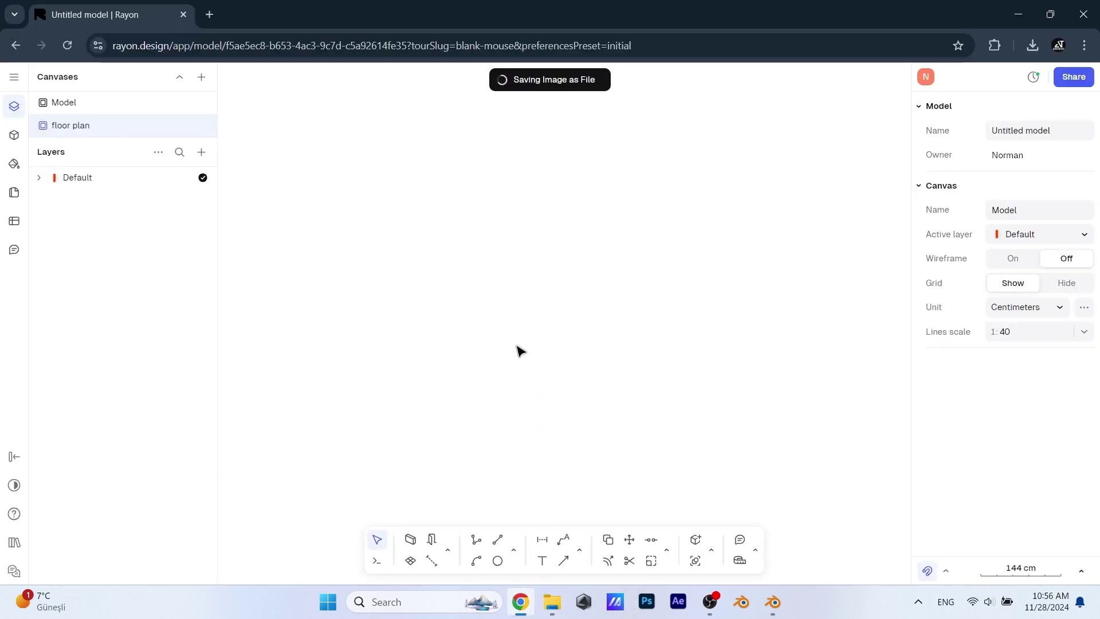
{"action": "scroll", "coordinate": [524, 350], "scroll_direction": "down", "scroll_amount": 3}
{"action": "scroll", "coordinate": [550, 301], "scroll_direction": "down", "scroll_amount": 3}
{"action": "left_click_drag", "start_coordinate": [537, 336], "coordinate": [542, 411]}
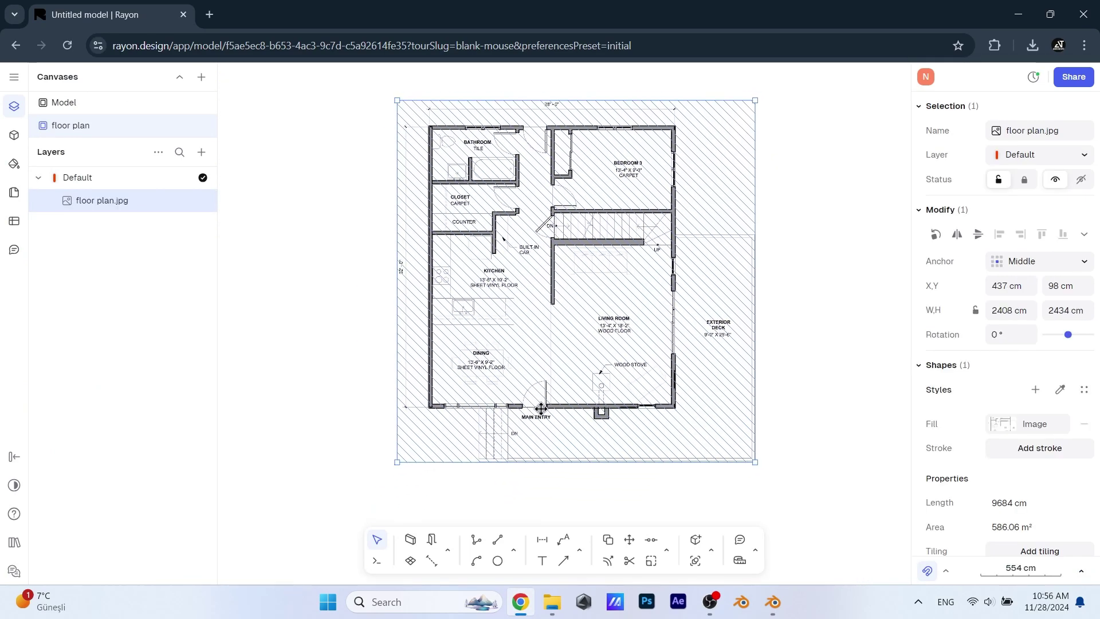
{"action": "scroll", "coordinate": [541, 410], "scroll_direction": "up", "scroll_amount": 5}
{"action": "middle_click_drag", "start_coordinate": [525, 365], "coordinate": [581, 340]}
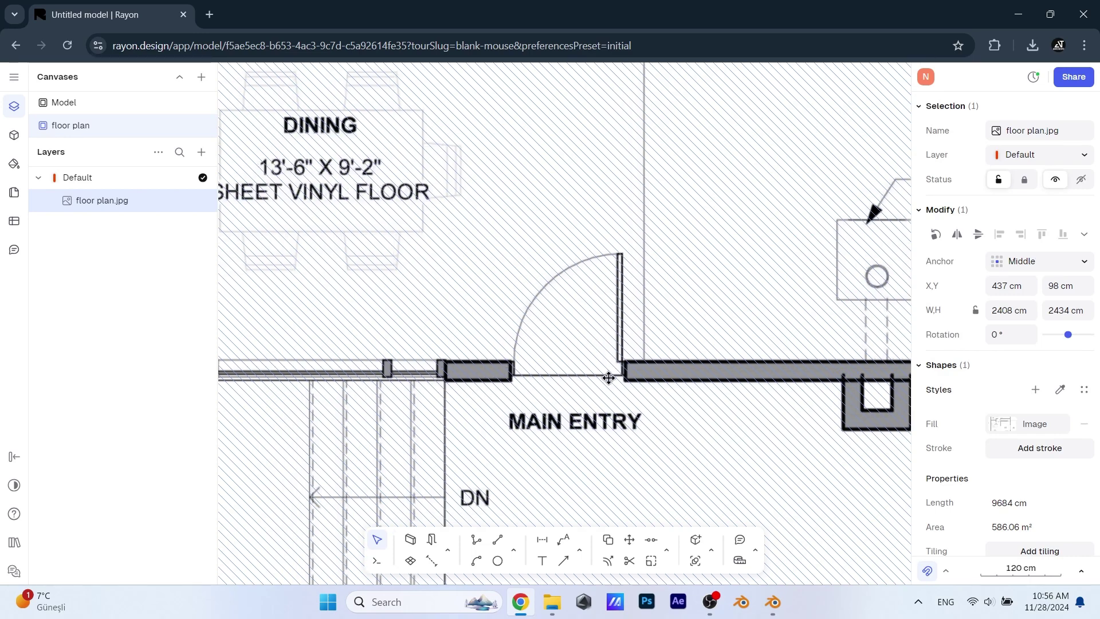
{"action": "left_click", "coordinate": [541, 540]}
{"action": "scroll", "coordinate": [548, 393], "scroll_direction": "up", "scroll_amount": 2}
Step: Scale the whole model so the entry opening is 100 cm, then confirm it measures about 98 cm
{"action": "left_click", "coordinate": [490, 376]}
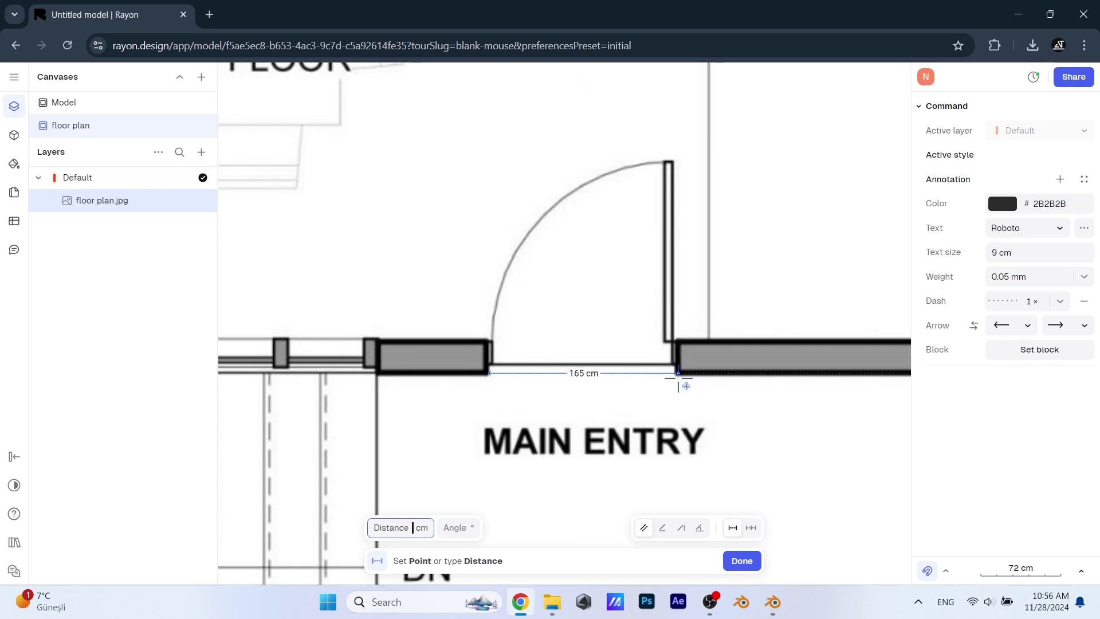
{"action": "key", "text": "Escape"}
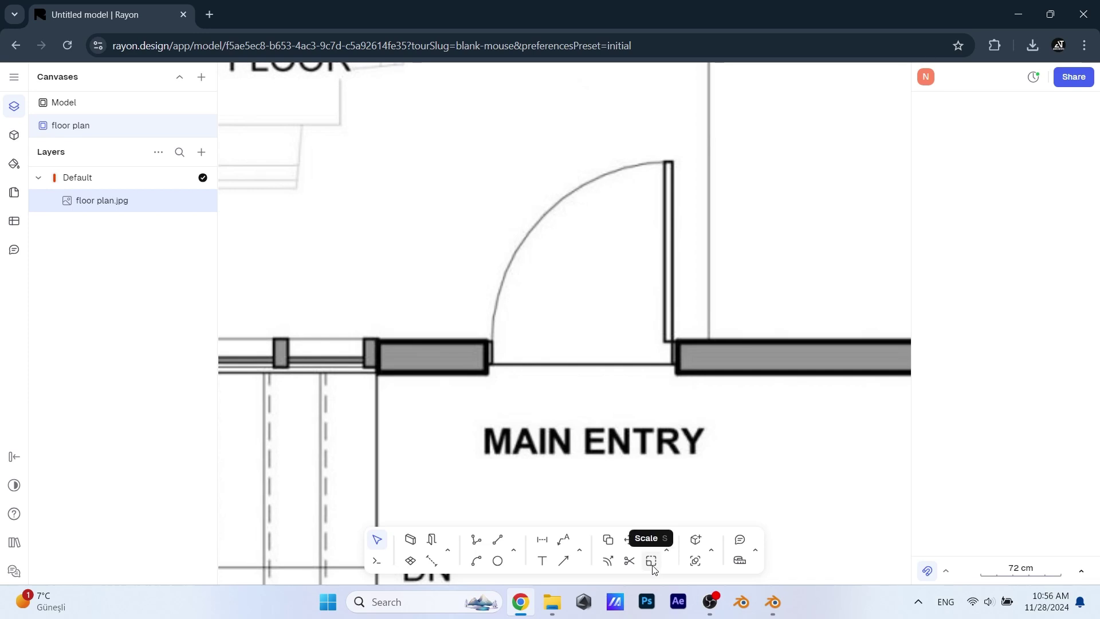
{"action": "left_click", "coordinate": [652, 561]}
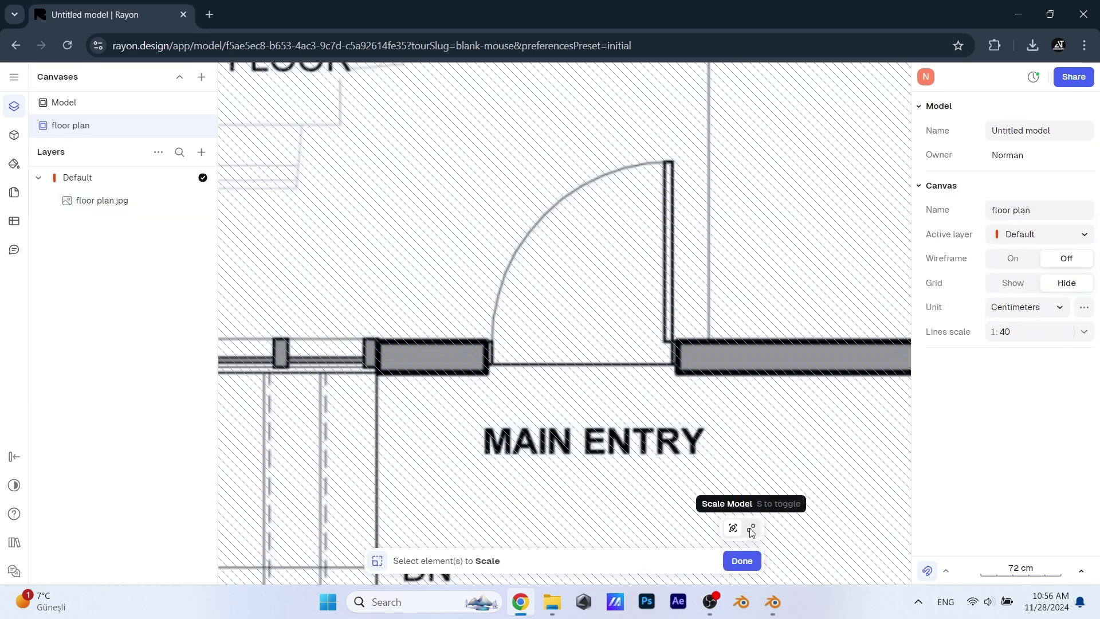
{"action": "left_click", "coordinate": [750, 529]}
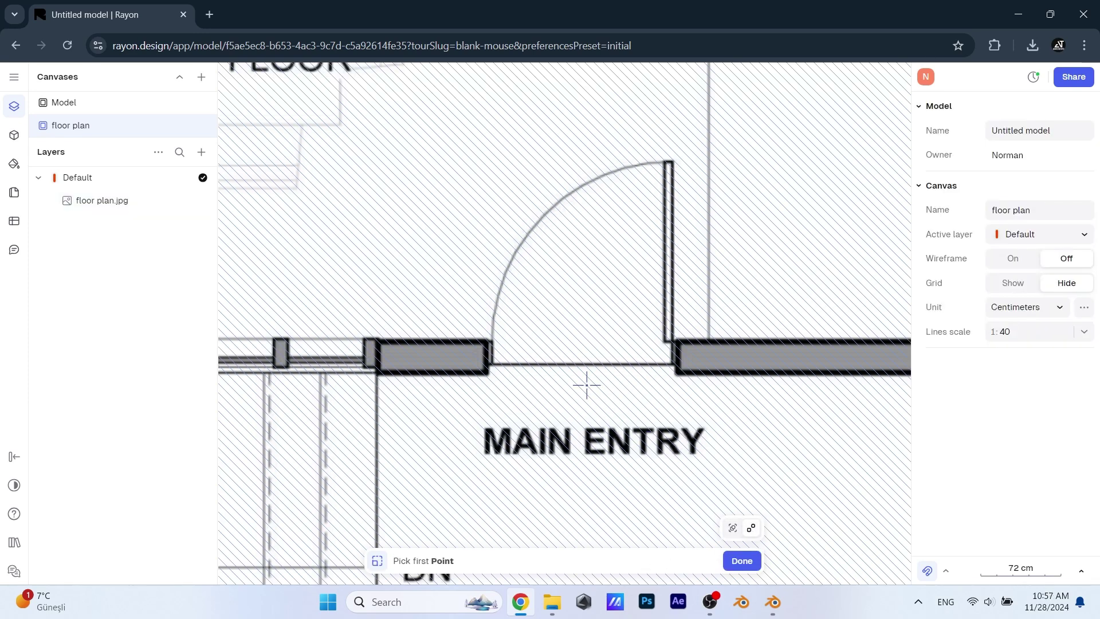
{"action": "left_click", "coordinate": [488, 372]}
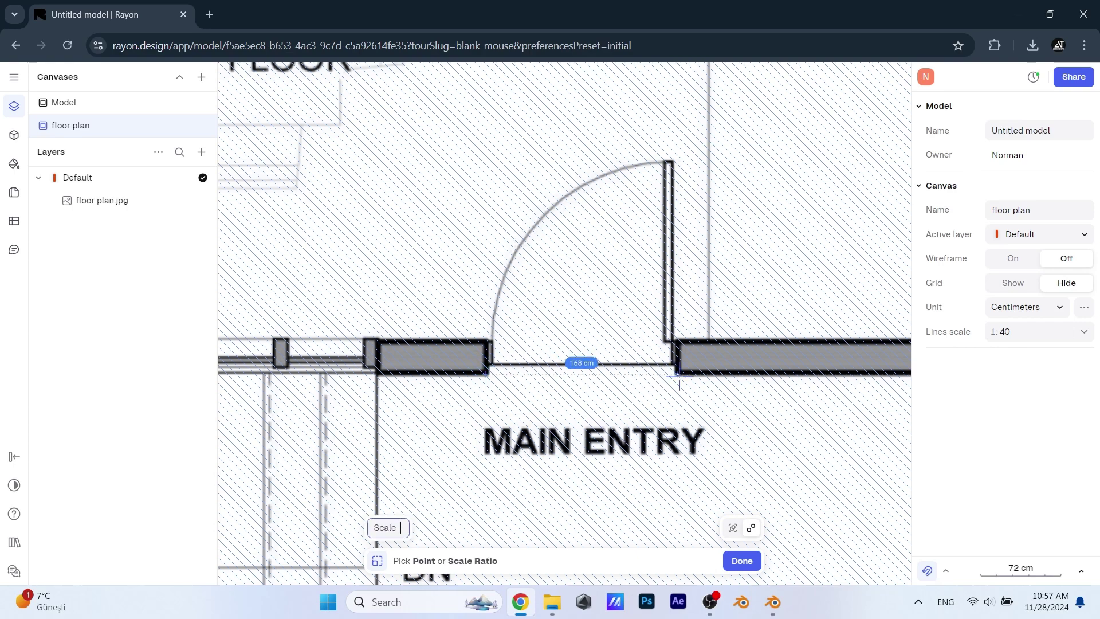
{"action": "scroll", "coordinate": [683, 383], "scroll_direction": "down", "scroll_amount": 3}
{"action": "scroll", "coordinate": [635, 382], "scroll_direction": "up", "scroll_amount": 2}
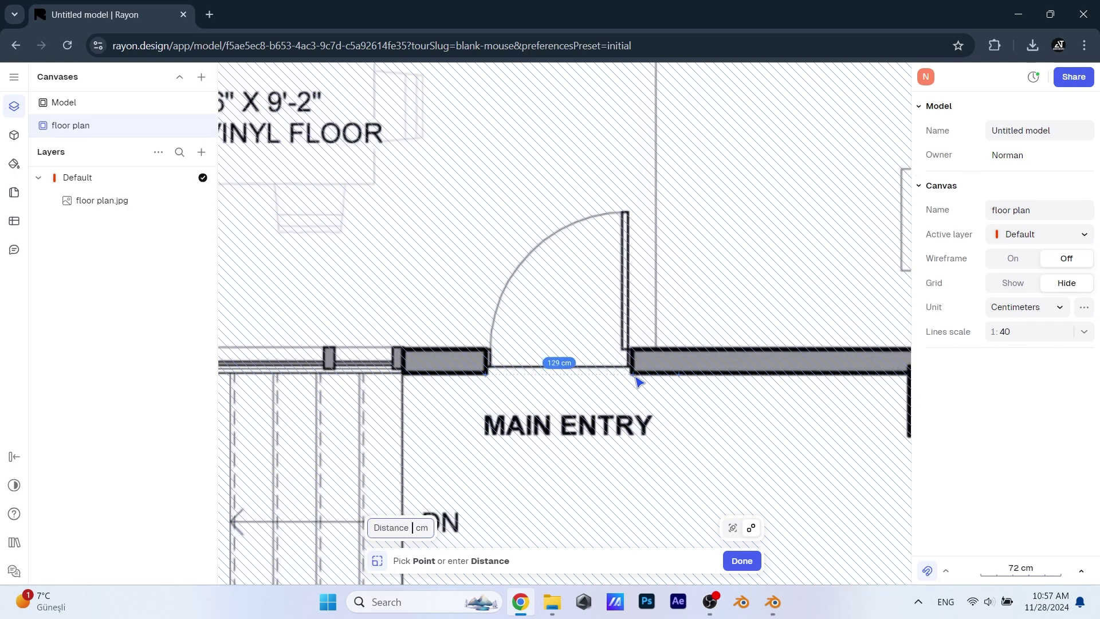
{"action": "scroll", "coordinate": [633, 382], "scroll_direction": "down", "scroll_amount": 1}
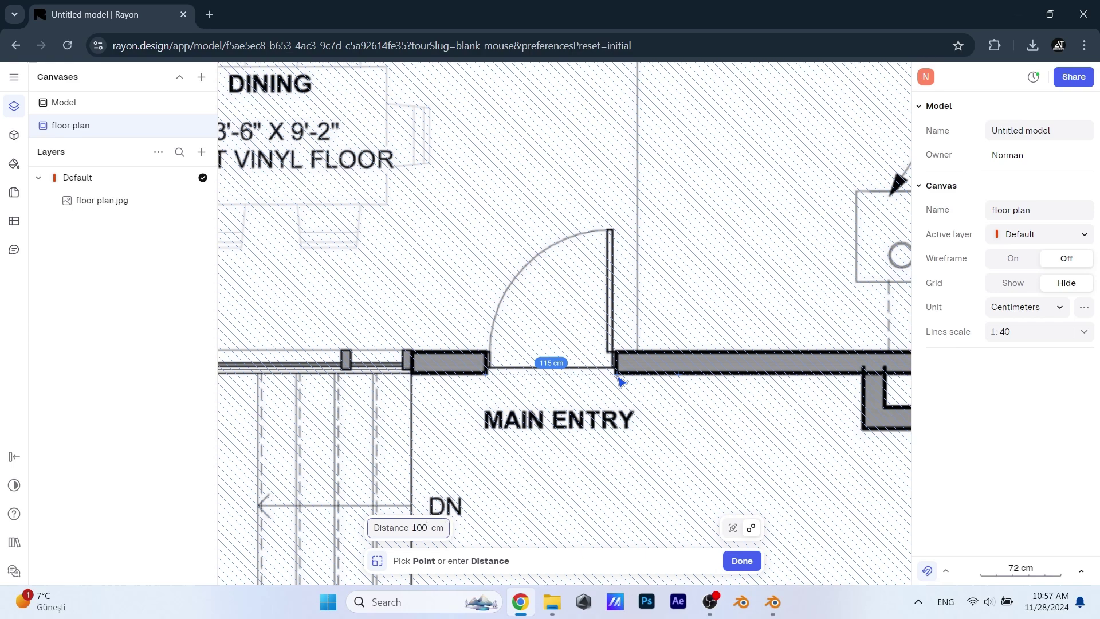
{"action": "left_click", "coordinate": [621, 380]}
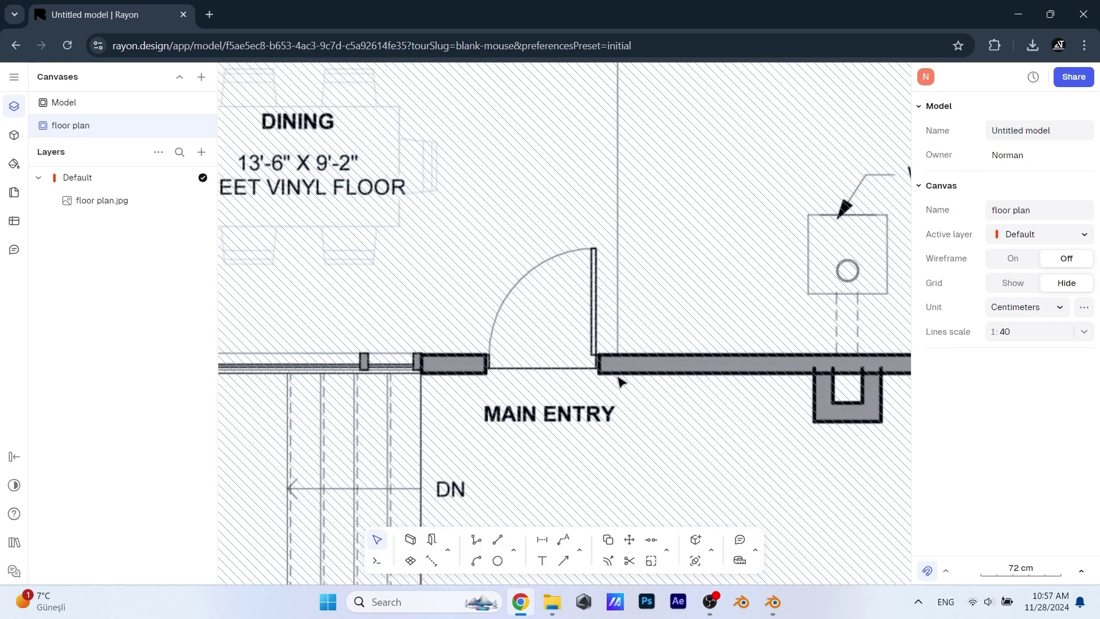
{"action": "left_click", "coordinate": [578, 536]}
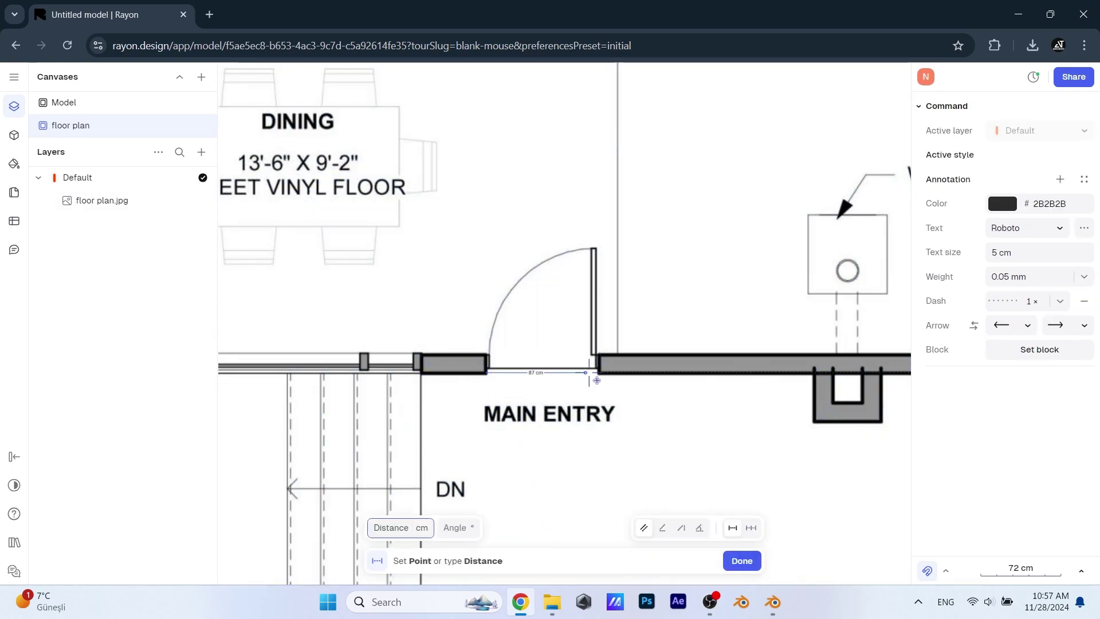
{"action": "scroll", "coordinate": [607, 378], "scroll_direction": "up", "scroll_amount": 5}
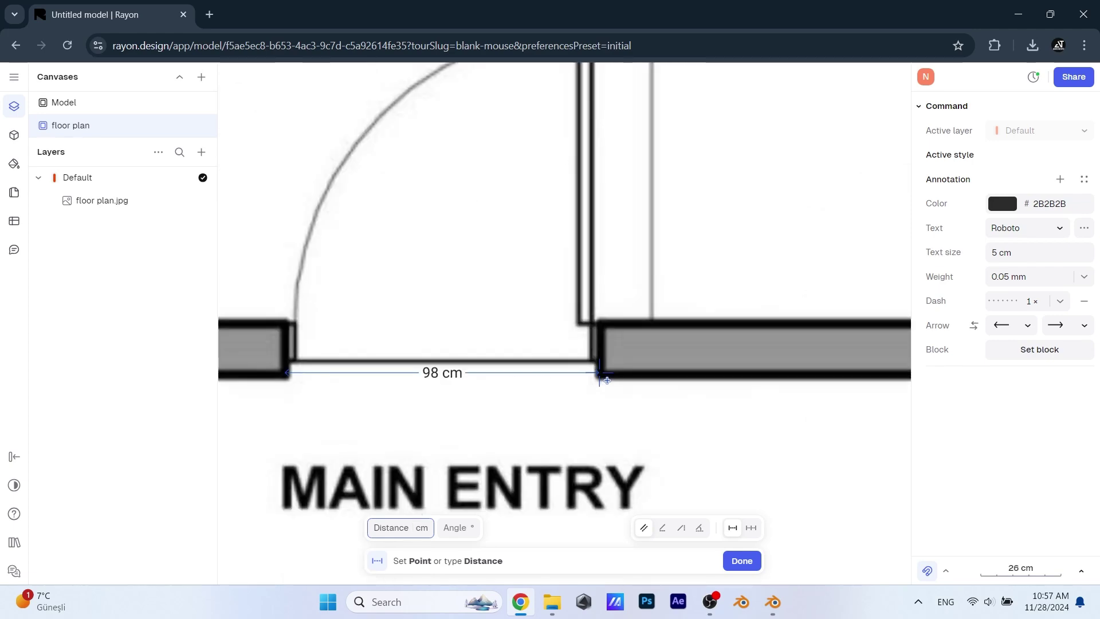
{"action": "key", "text": "Escape"}
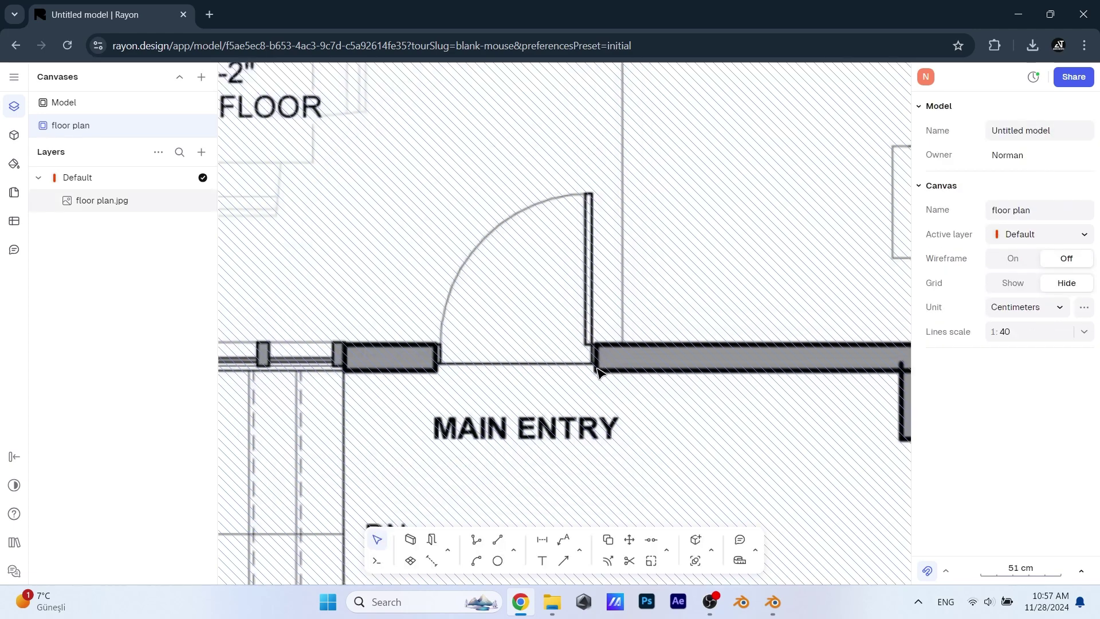
{"action": "scroll", "coordinate": [606, 379], "scroll_direction": "down", "scroll_amount": 5}
{"action": "scroll", "coordinate": [581, 376], "scroll_direction": "up", "scroll_amount": 4}
Step: Measure the entry wall's thickness on the floor plan image
{"action": "middle_click_drag", "start_coordinate": [580, 375], "coordinate": [551, 404]}
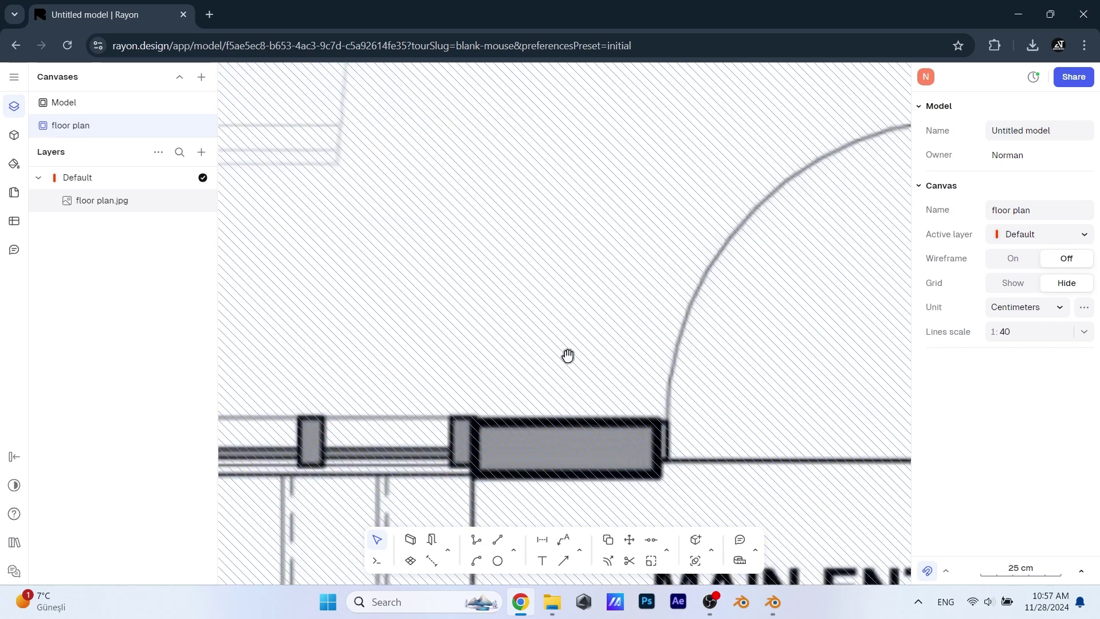
{"action": "scroll", "coordinate": [567, 361], "scroll_direction": "up", "scroll_amount": 2}
{"action": "left_click", "coordinate": [542, 540]}
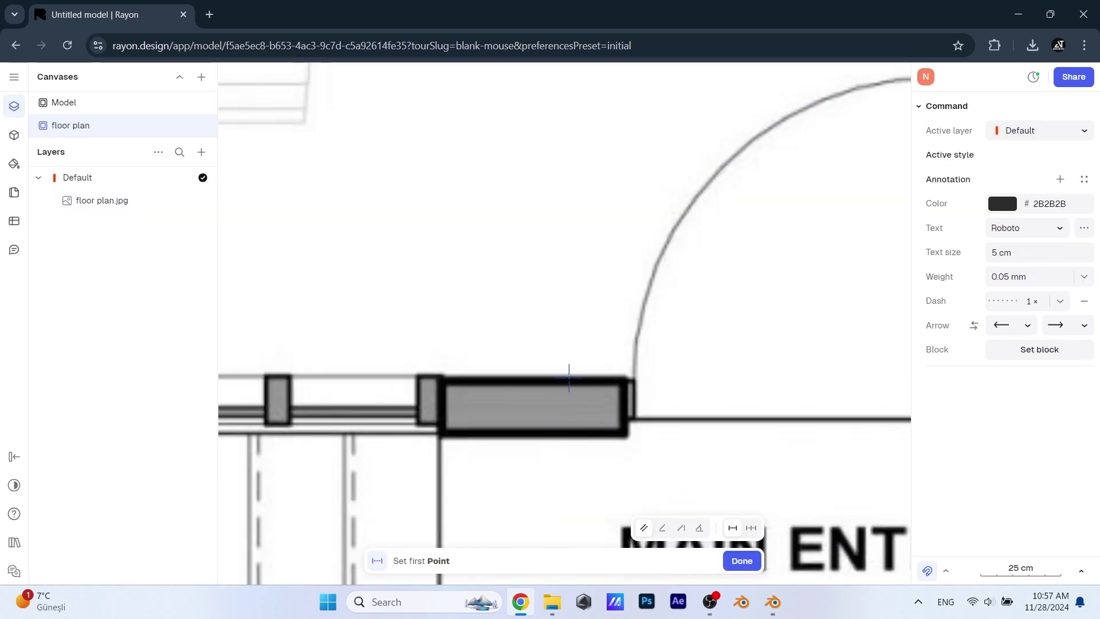
{"action": "left_click", "coordinate": [569, 376]}
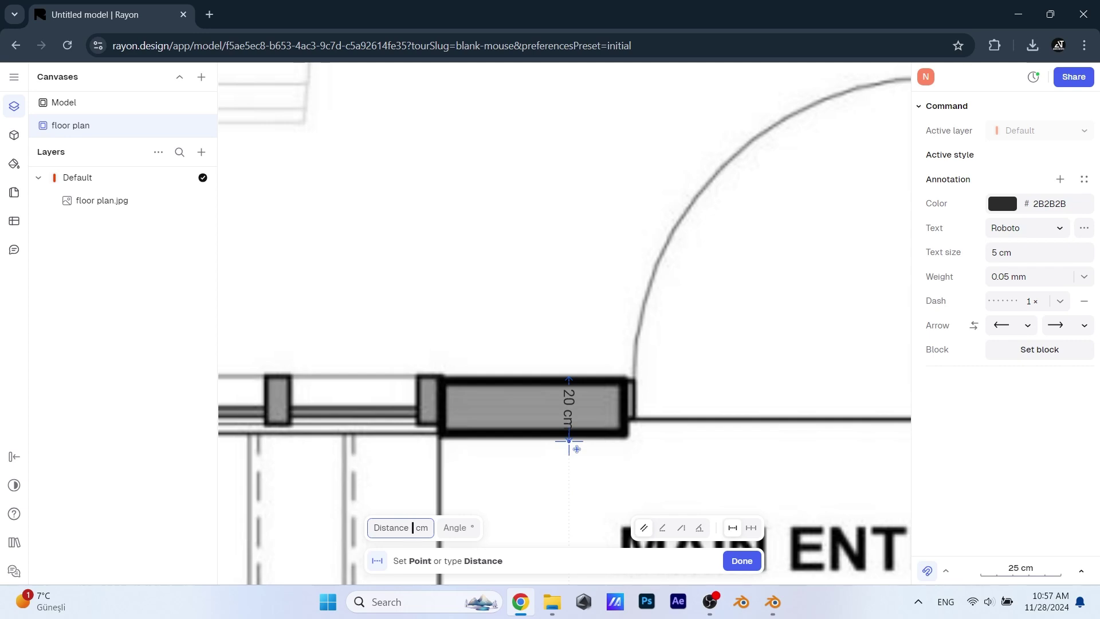
{"action": "key", "text": "Escape"}
Step: Set up the 20 cm Wall tool and browse its fill's hatch patterns
{"action": "left_click", "coordinate": [414, 544]}
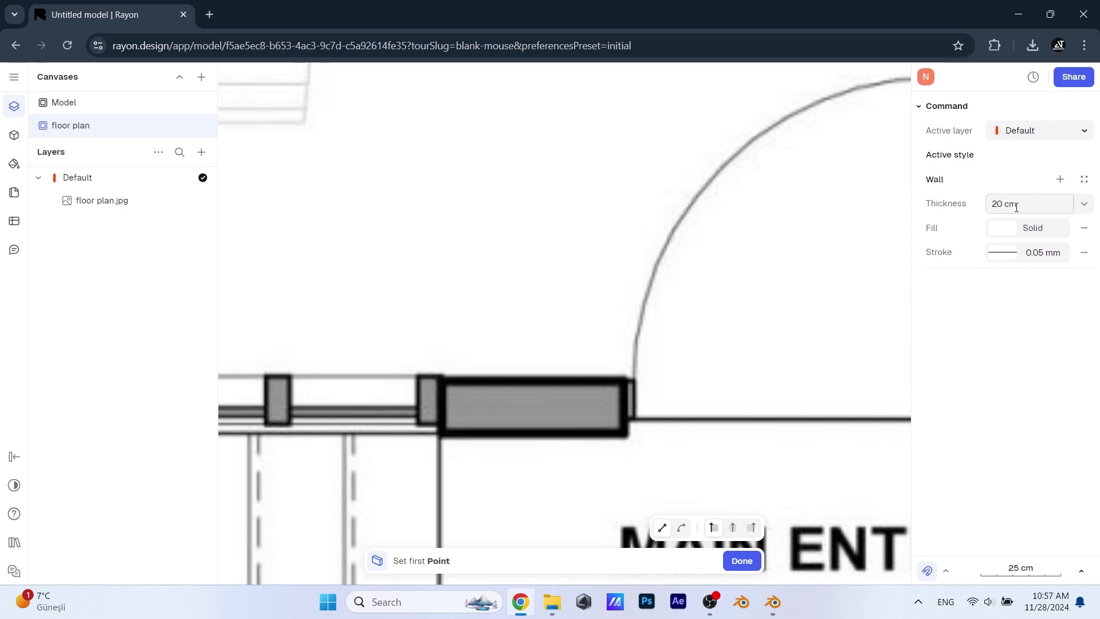
{"action": "left_click", "coordinate": [1031, 227]}
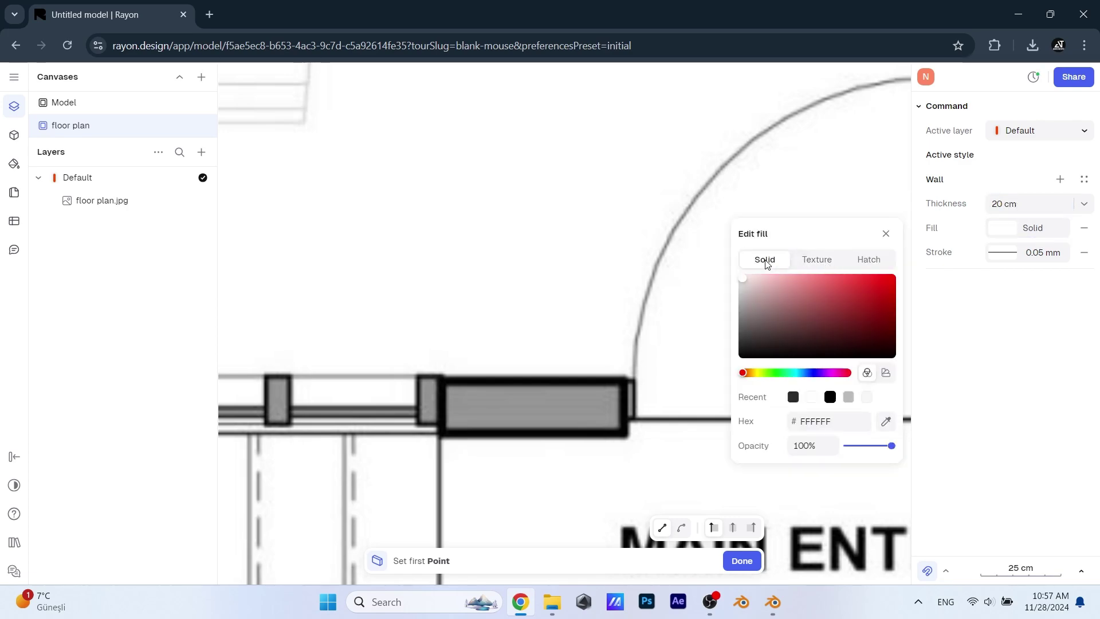
{"action": "left_click", "coordinate": [816, 258]}
{"action": "left_click", "coordinate": [868, 259]}
{"action": "left_click", "coordinate": [841, 371]}
{"action": "scroll", "coordinate": [878, 295], "scroll_direction": "down", "scroll_amount": 3}
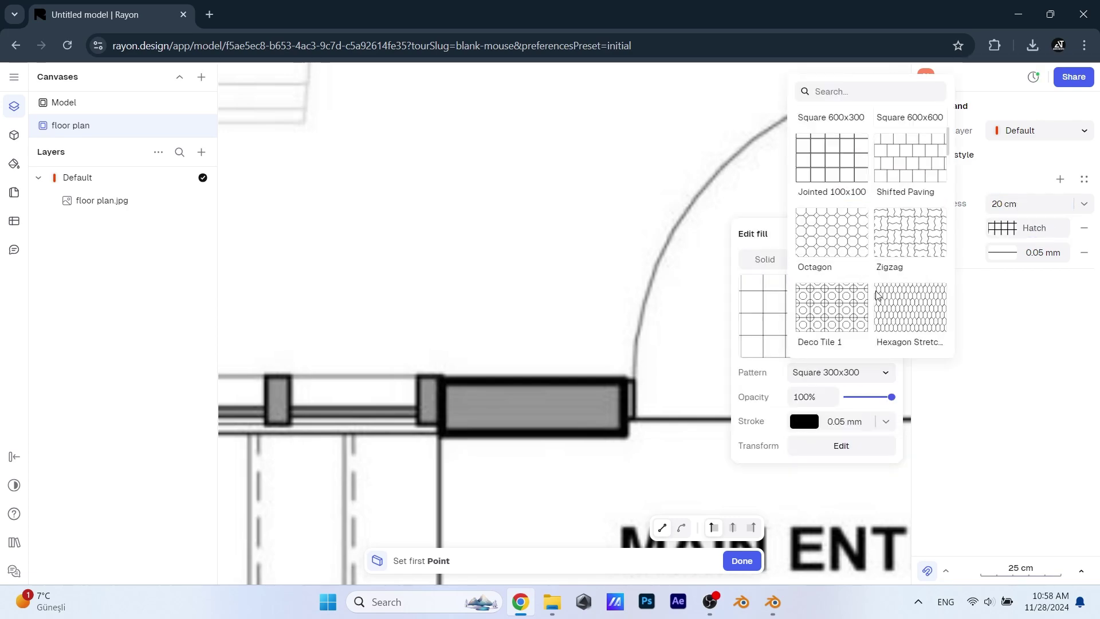
{"action": "scroll", "coordinate": [878, 294], "scroll_direction": "down", "scroll_amount": 5}
{"action": "scroll", "coordinate": [878, 294], "scroll_direction": "down", "scroll_amount": 3}
{"action": "scroll", "coordinate": [878, 295], "scroll_direction": "down", "scroll_amount": 3}
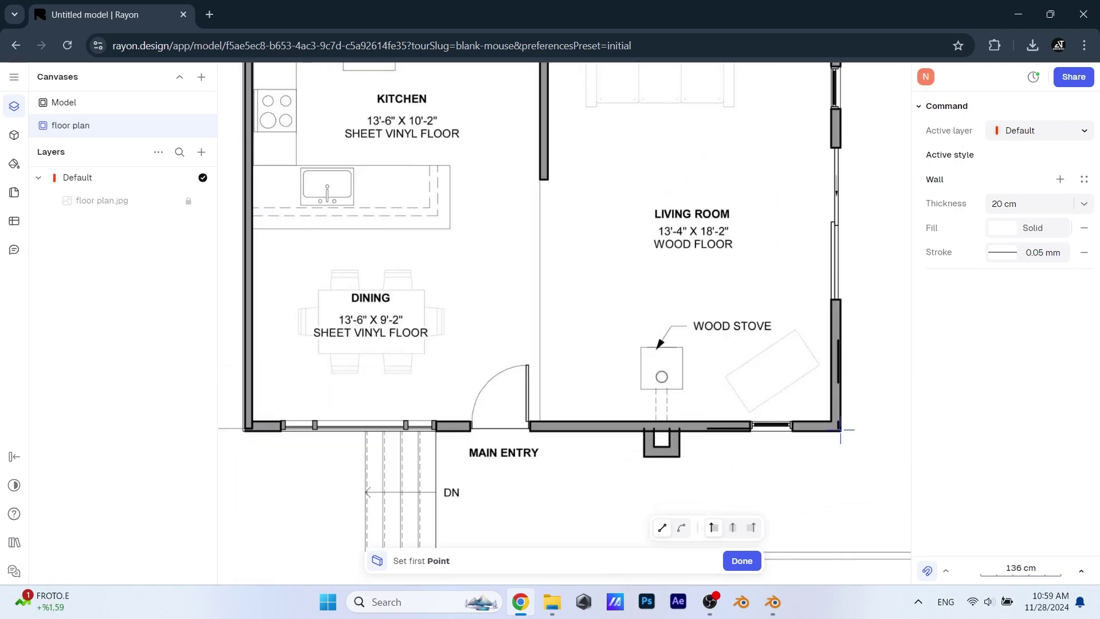
Step: Trace the bottom, left, top and right outer walls along the plan corners
{"action": "left_click", "coordinate": [843, 427]}
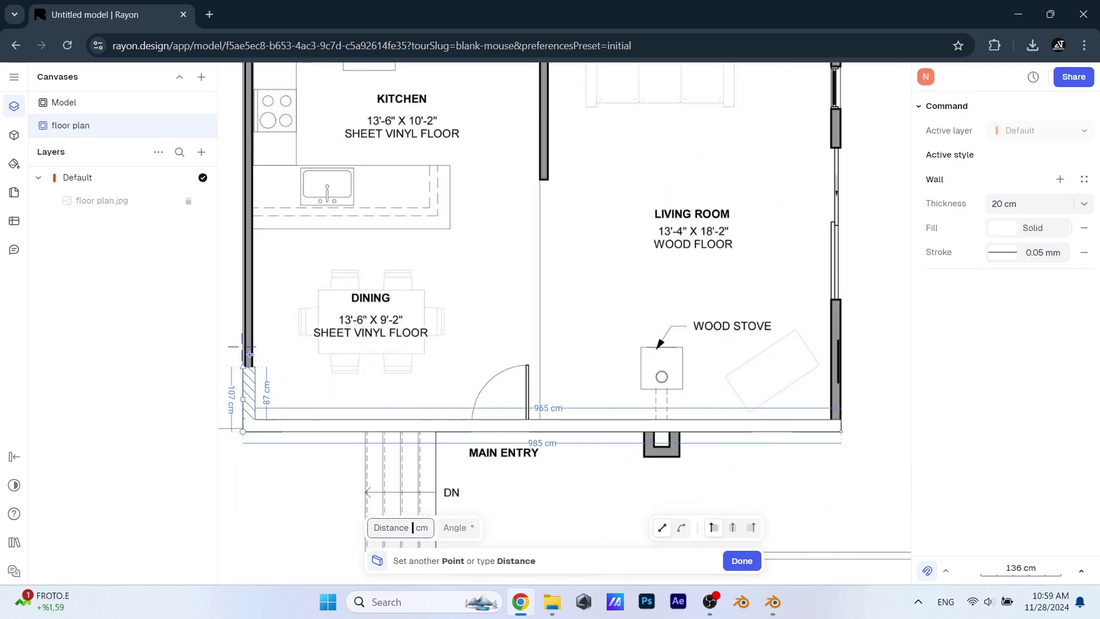
{"action": "left_click", "coordinate": [249, 427]}
{"action": "scroll", "coordinate": [249, 344], "scroll_direction": "down", "scroll_amount": 2}
{"action": "scroll", "coordinate": [254, 161], "scroll_direction": "up", "scroll_amount": 3}
{"action": "left_click", "coordinate": [240, 134]}
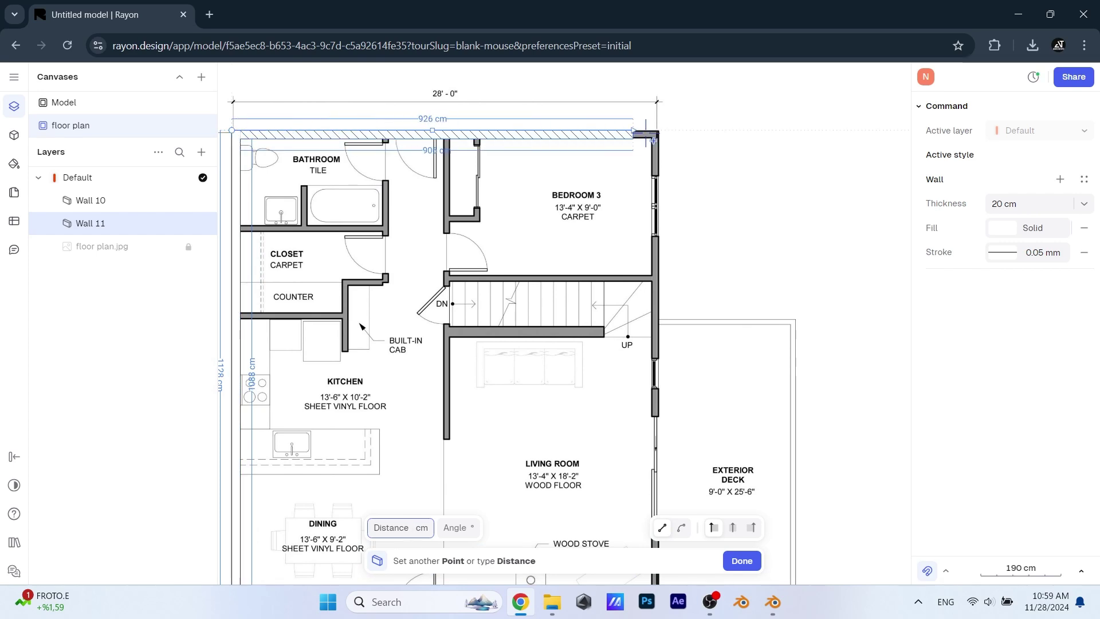
{"action": "left_click", "coordinate": [658, 133]}
{"action": "scroll", "coordinate": [662, 337], "scroll_direction": "down", "scroll_amount": 2}
{"action": "left_click", "coordinate": [657, 481]}
{"action": "key", "text": "Escape"}
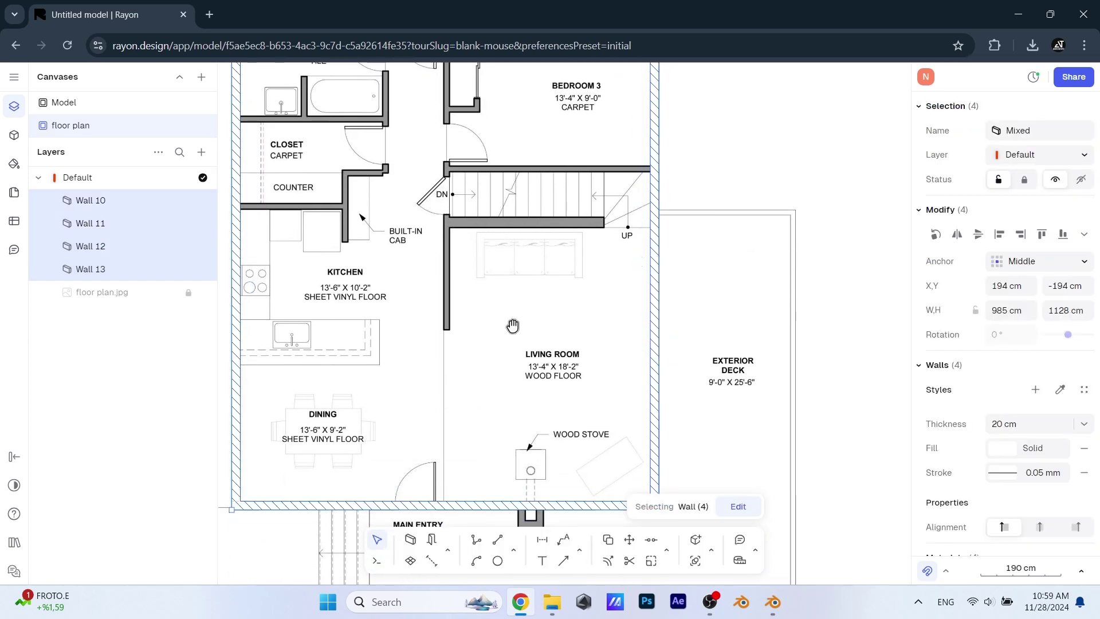
{"action": "scroll", "coordinate": [516, 327], "scroll_direction": "up", "scroll_amount": 2}
Step: Draw the counter and closet walls from the left wall up to the top outer wall, flipped with L
{"action": "key", "text": "w"}
{"action": "left_click", "coordinate": [283, 237]}
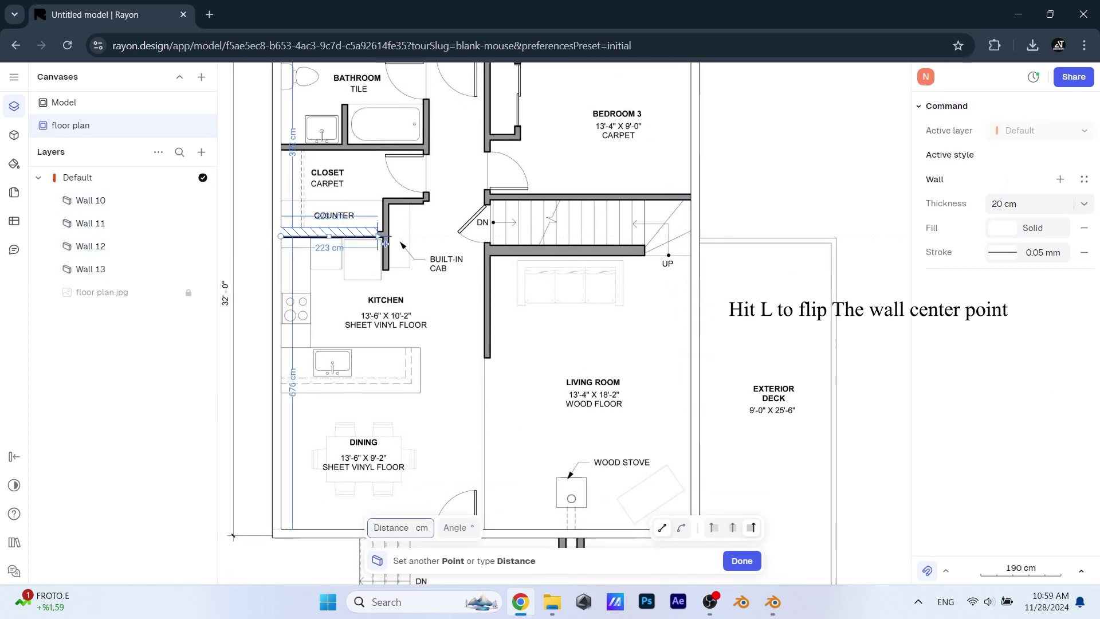
{"action": "left_click", "coordinate": [382, 236]}
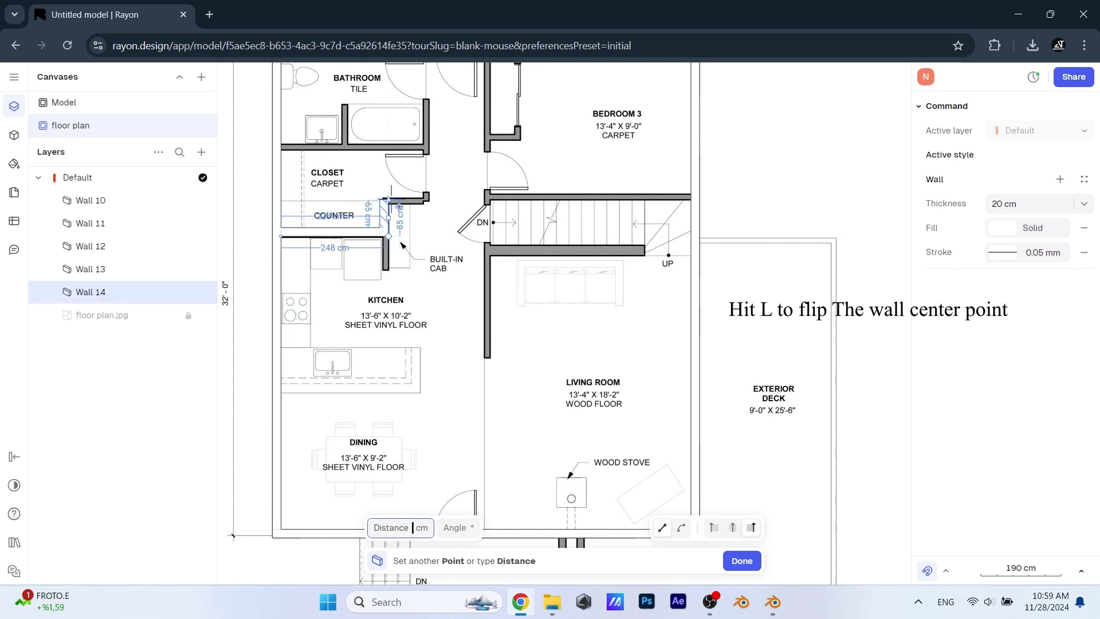
{"action": "left_click", "coordinate": [385, 198]}
{"action": "left_click", "coordinate": [427, 197]}
{"action": "key", "text": "l"}
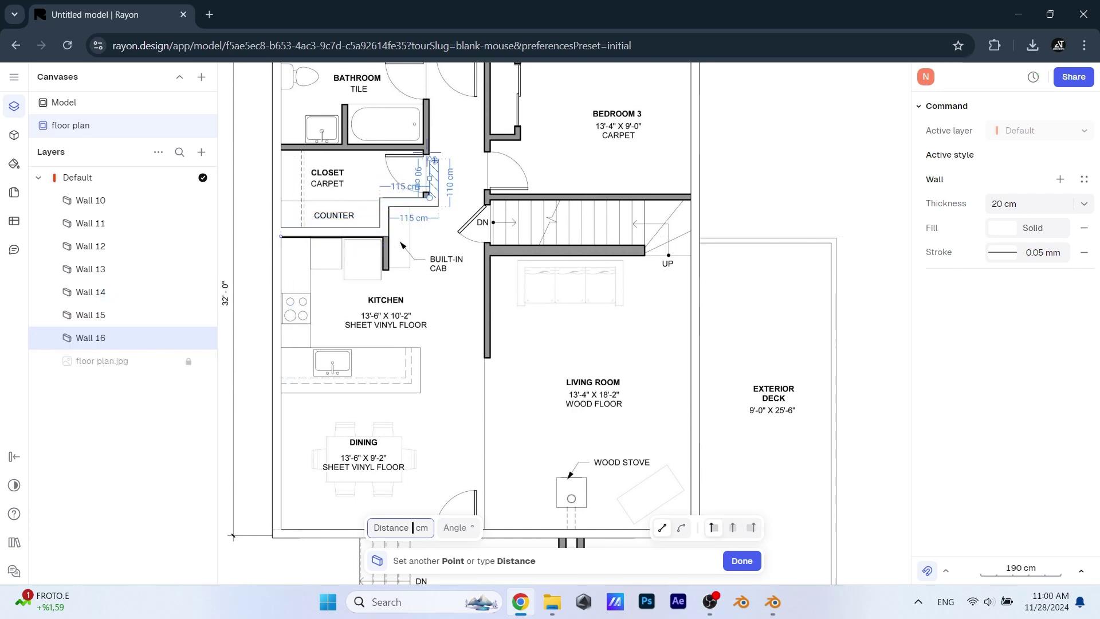
{"action": "scroll", "coordinate": [407, 384], "scroll_direction": "up", "scroll_amount": 3}
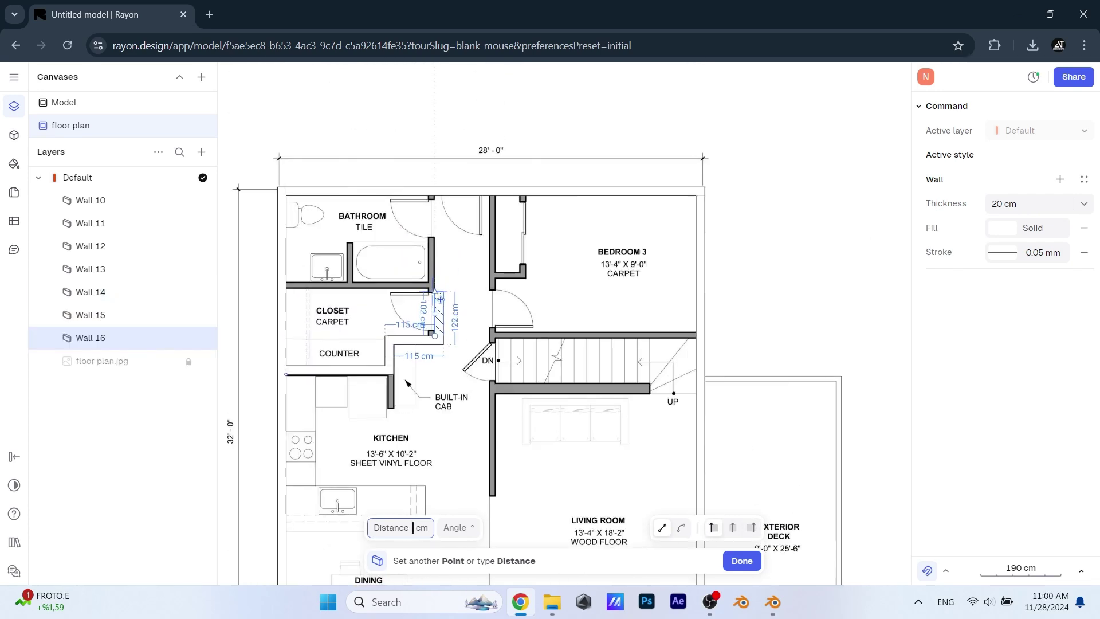
{"action": "left_click", "coordinate": [431, 196]}
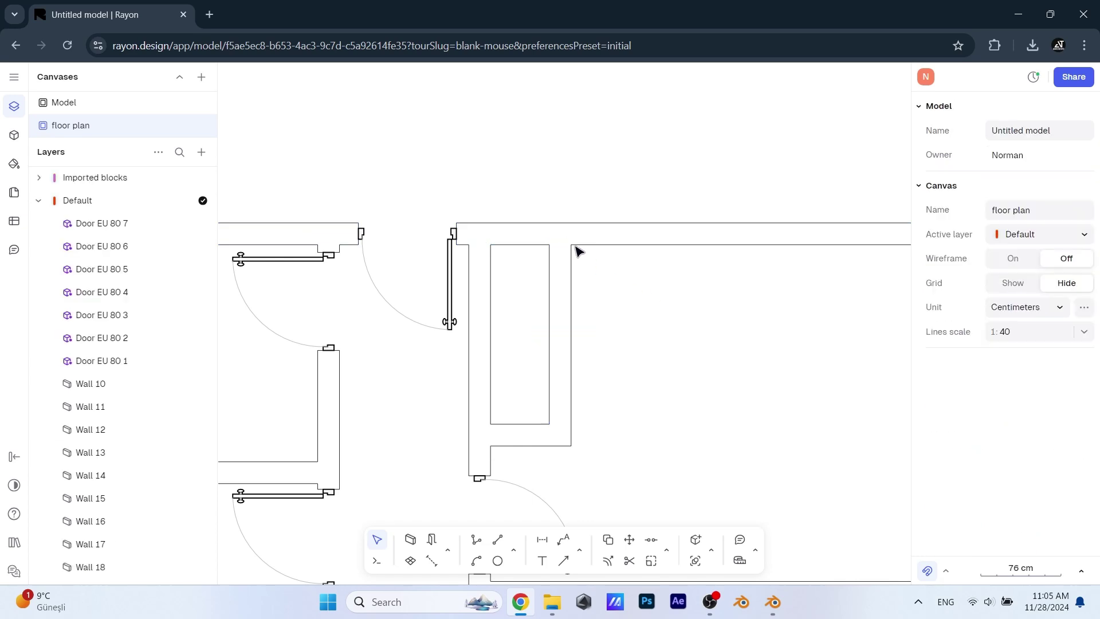
{"action": "scroll", "coordinate": [624, 295], "scroll_direction": "down", "scroll_amount": 4}
{"action": "scroll", "coordinate": [593, 317], "scroll_direction": "up", "scroll_amount": 4}
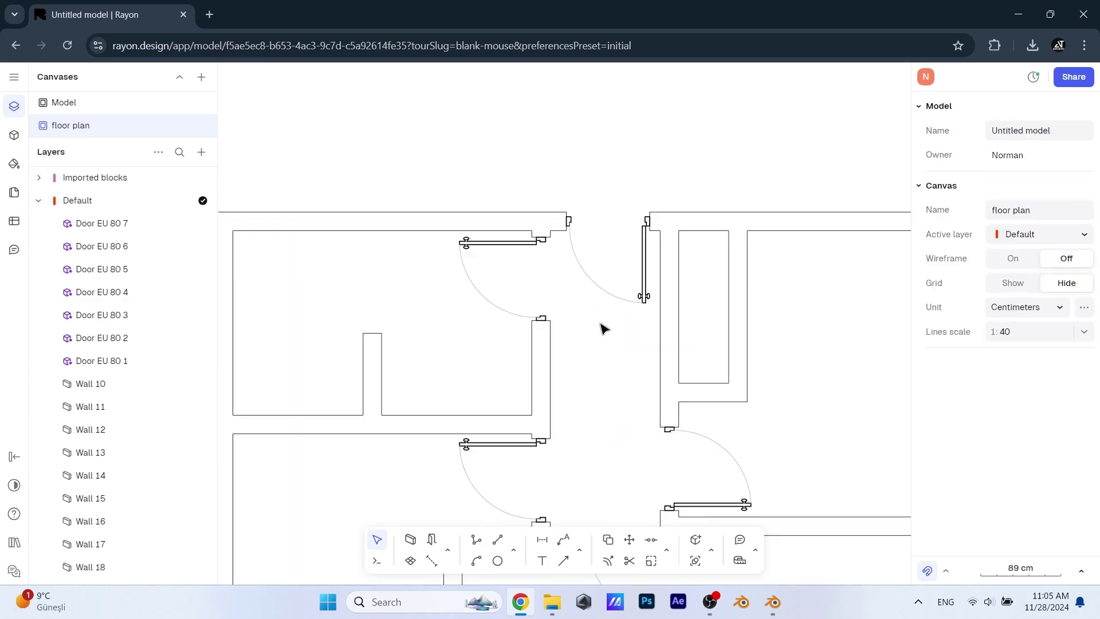
Step: Shift Door EU 80 4 left and set its distance to the wall
{"action": "left_click", "coordinate": [675, 181]}
{"action": "left_click_drag", "start_coordinate": [671, 184], "coordinate": [656, 183]}
{"action": "left_click", "coordinate": [689, 181]}
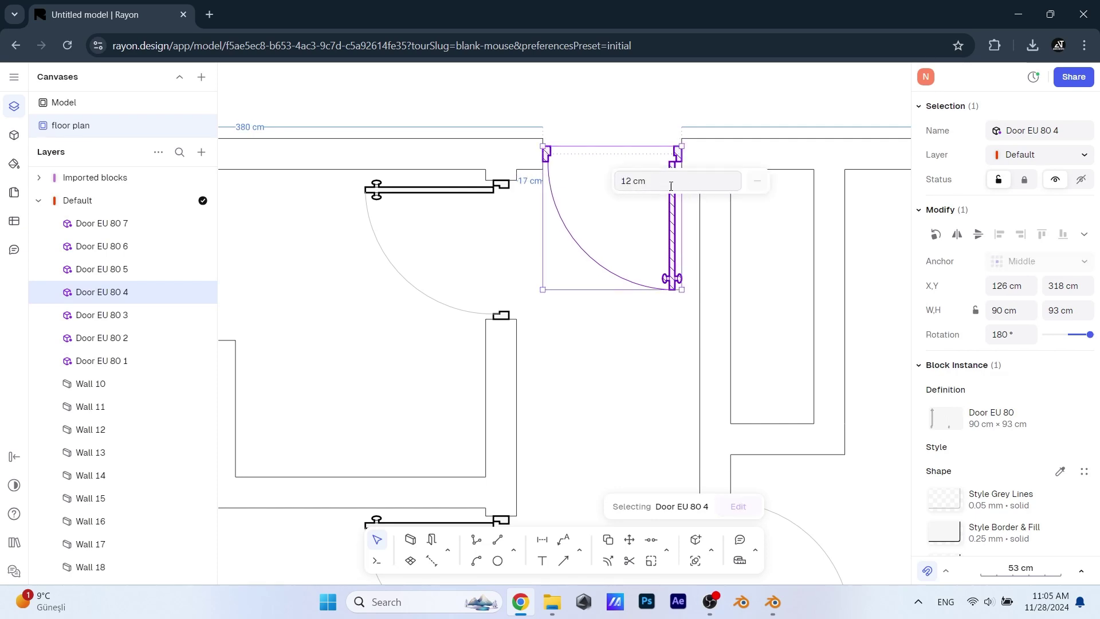
{"action": "left_click", "coordinate": [624, 181]}
{"action": "key", "text": "Return"}
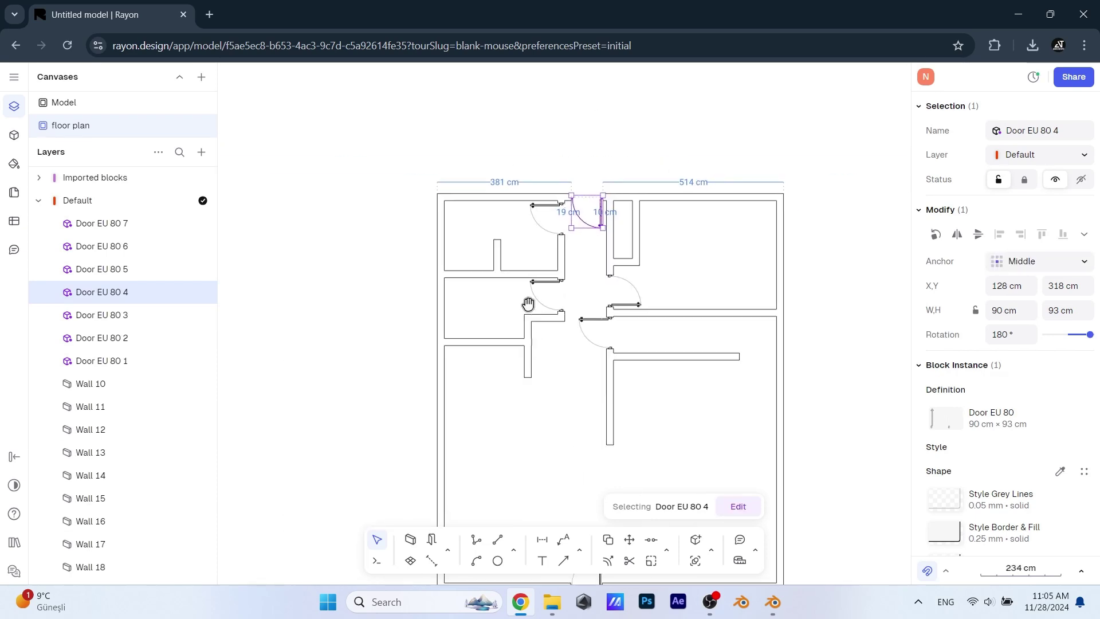
{"action": "scroll", "coordinate": [596, 254], "scroll_direction": "down", "scroll_amount": 5}
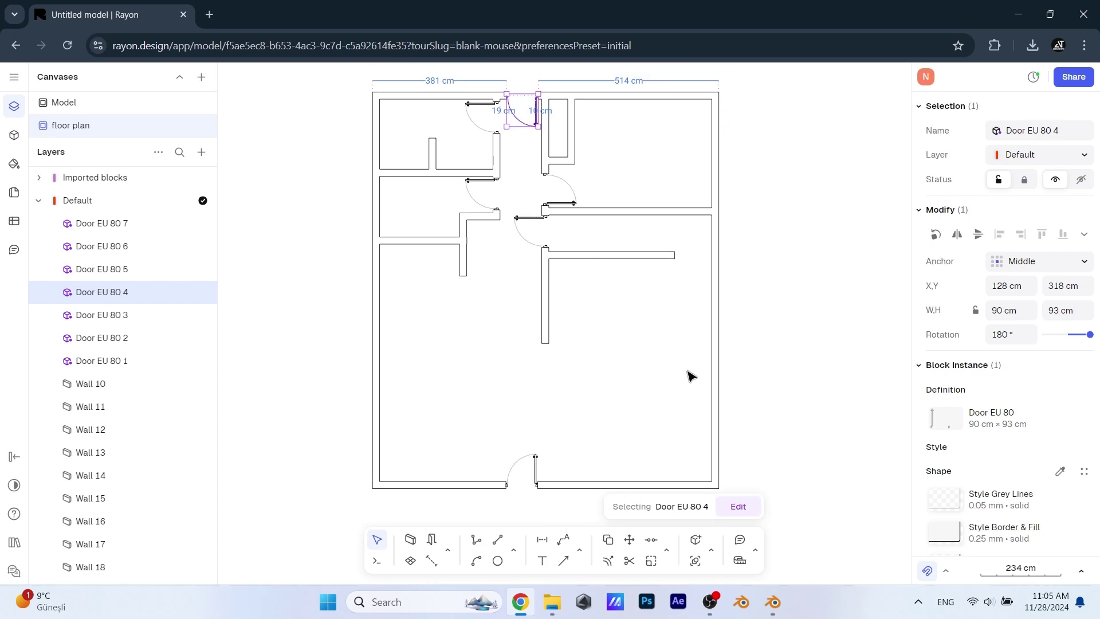
Step: Bring up the saved blocks list
{"action": "left_click_drag", "start_coordinate": [636, 350], "coordinate": [636, 356]}
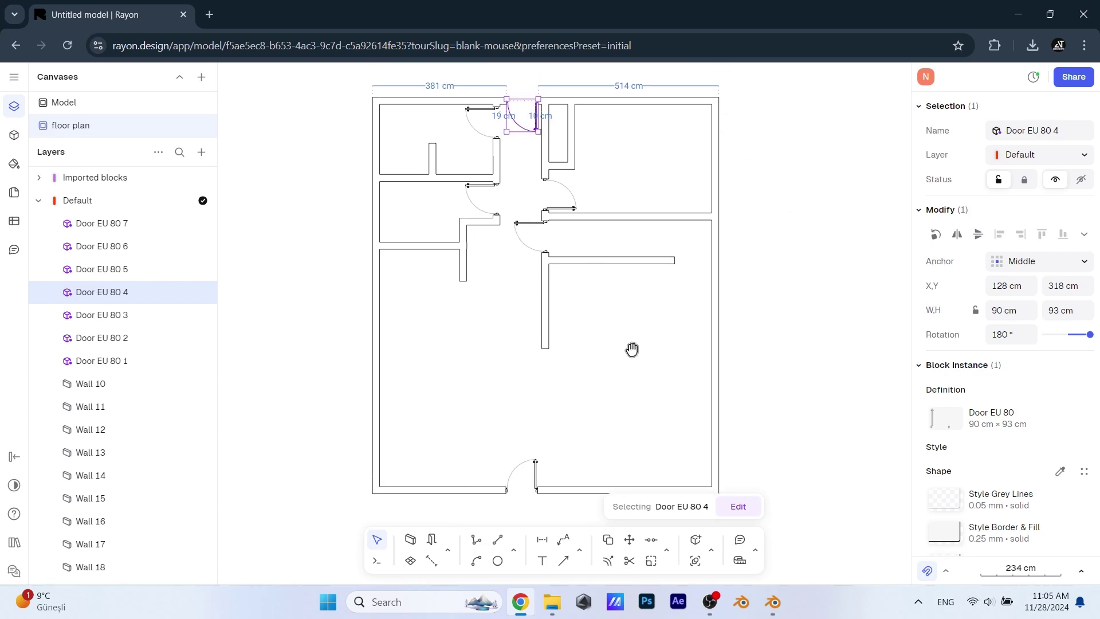
{"action": "left_click", "coordinate": [14, 77]}
{"action": "left_click", "coordinate": [16, 138]}
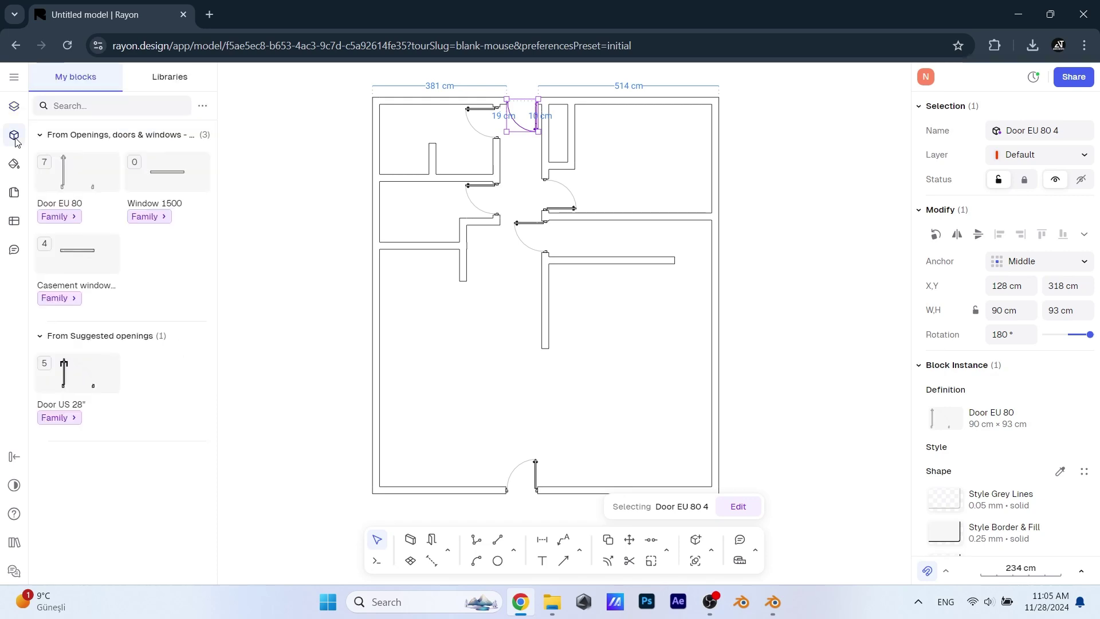
Step: Search the shared block libraries for 'kitchen', then select the stray door left of the plan
{"action": "left_click", "coordinate": [169, 76]}
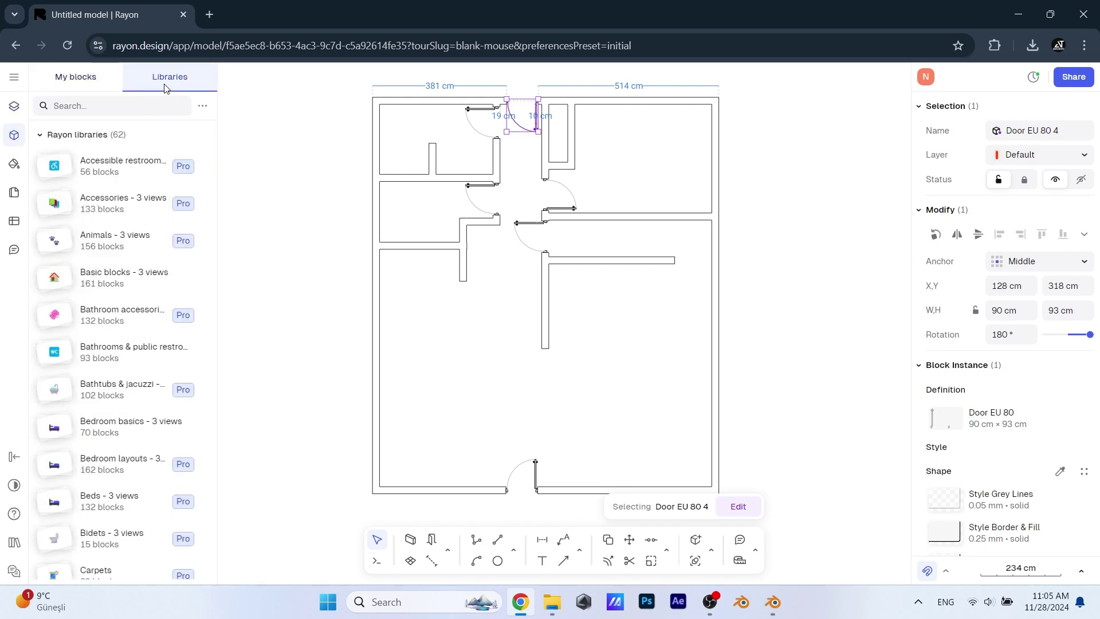
{"action": "left_click", "coordinate": [93, 107]}
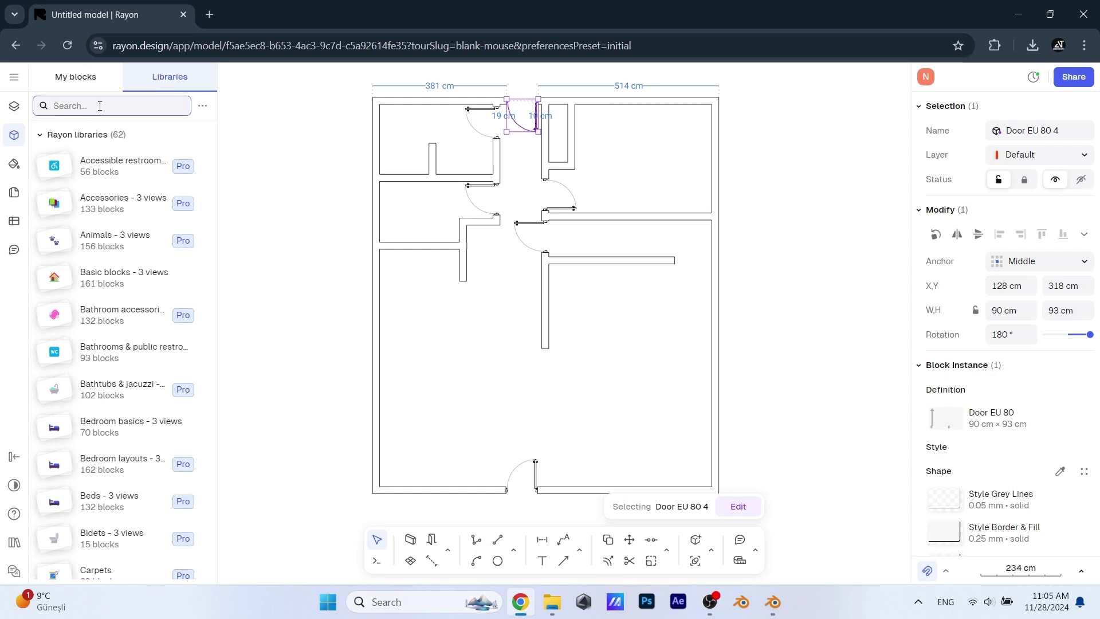
{"action": "type", "text": "kitchen"}
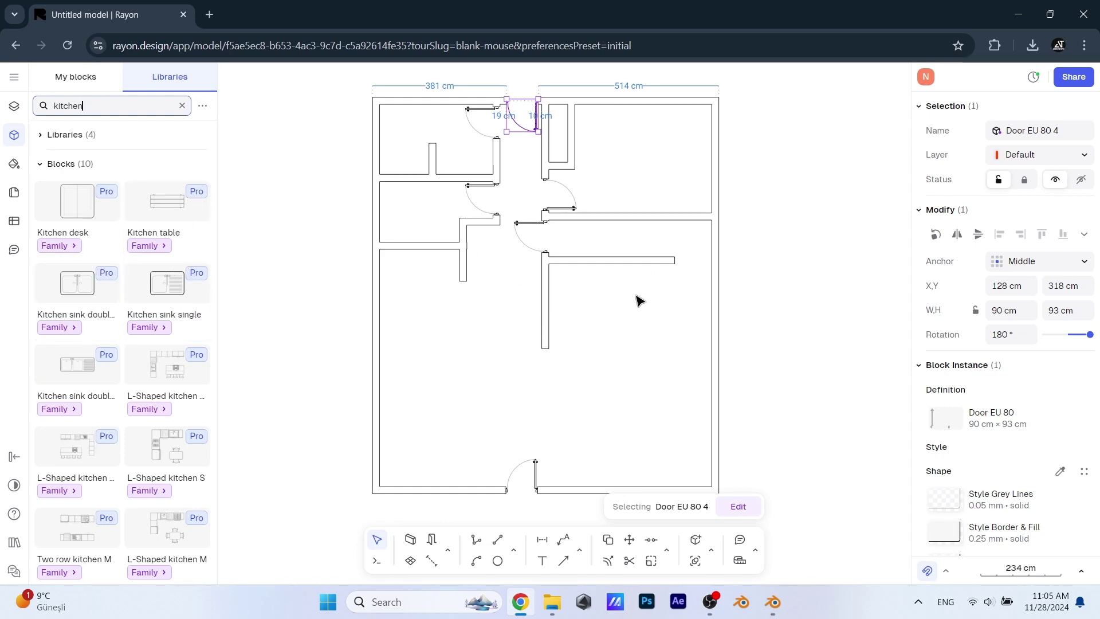
{"action": "scroll", "coordinate": [638, 300], "scroll_direction": "down", "scroll_amount": 3}
{"action": "middle_click_drag", "start_coordinate": [653, 318], "coordinate": [638, 327]}
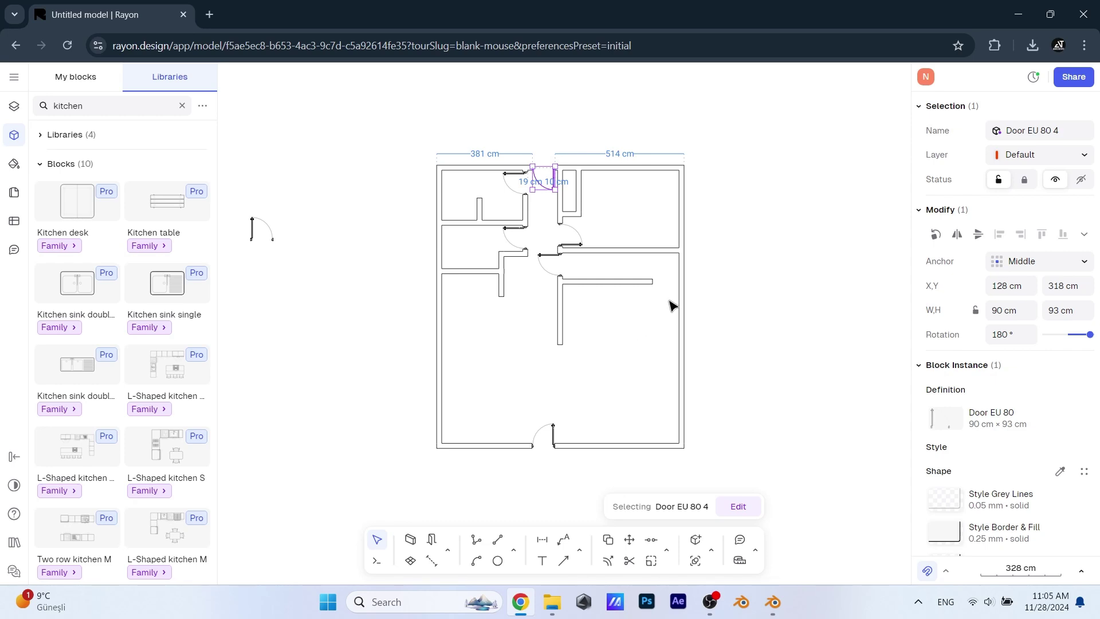
{"action": "left_click", "coordinate": [322, 196]}
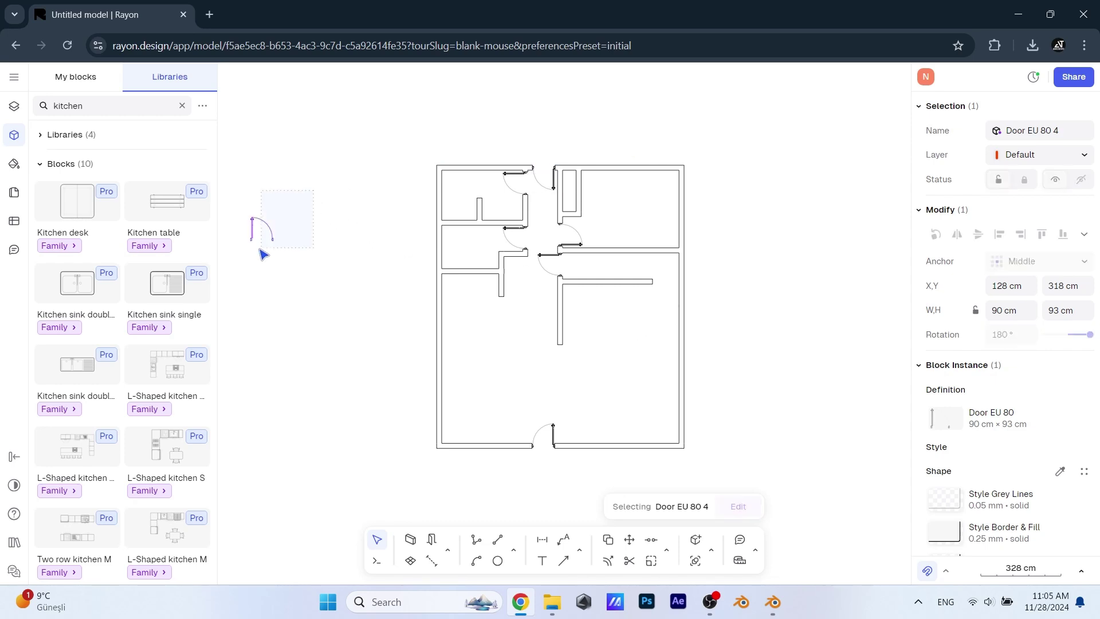